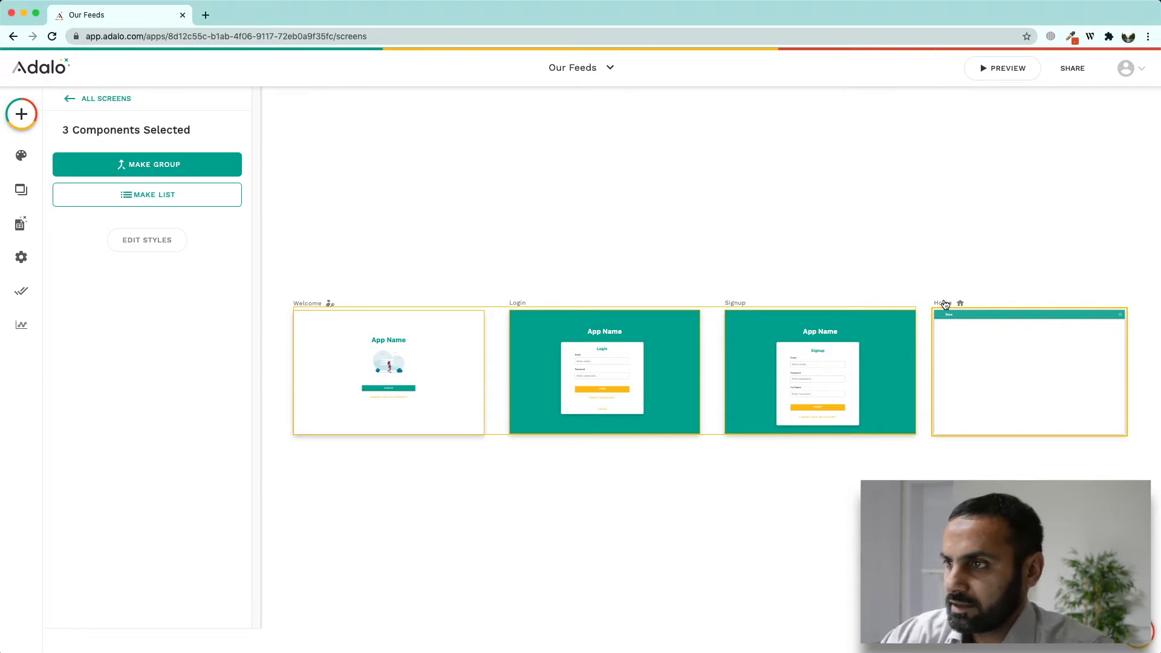
# Step: Delete the unused Welcome, Login and Signup screens
pyautogui.moveTo(1003, 346); pyautogui.dragTo(776, 345)
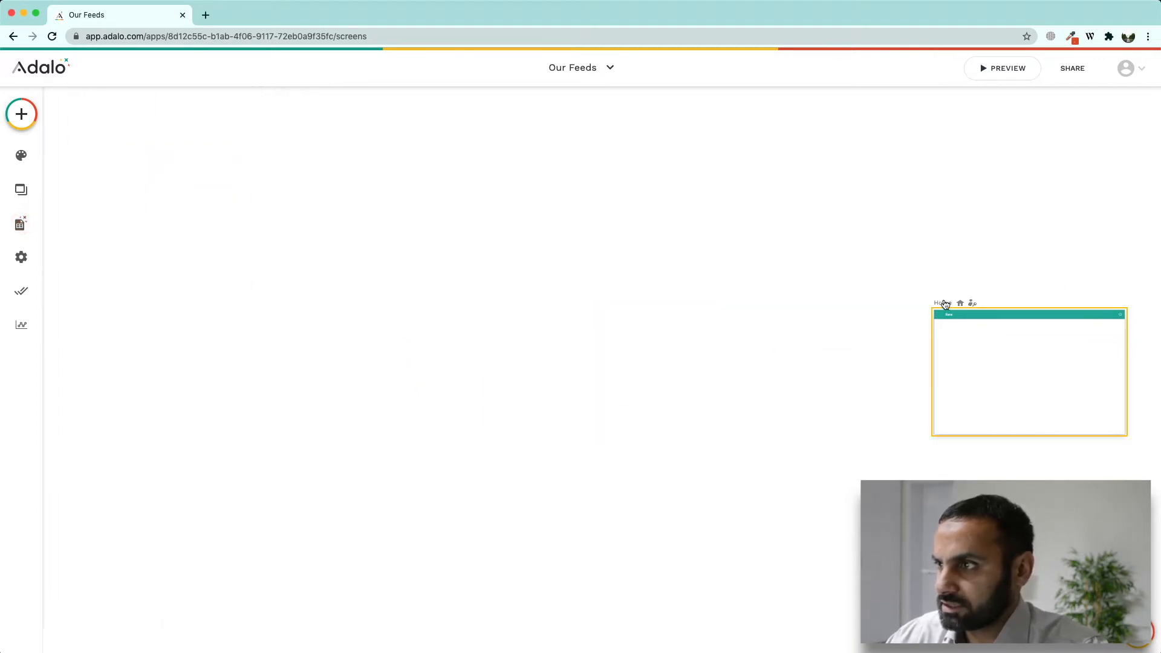
pyautogui.scroll(5, 605, 312)
pyautogui.scroll(2, 604, 310)
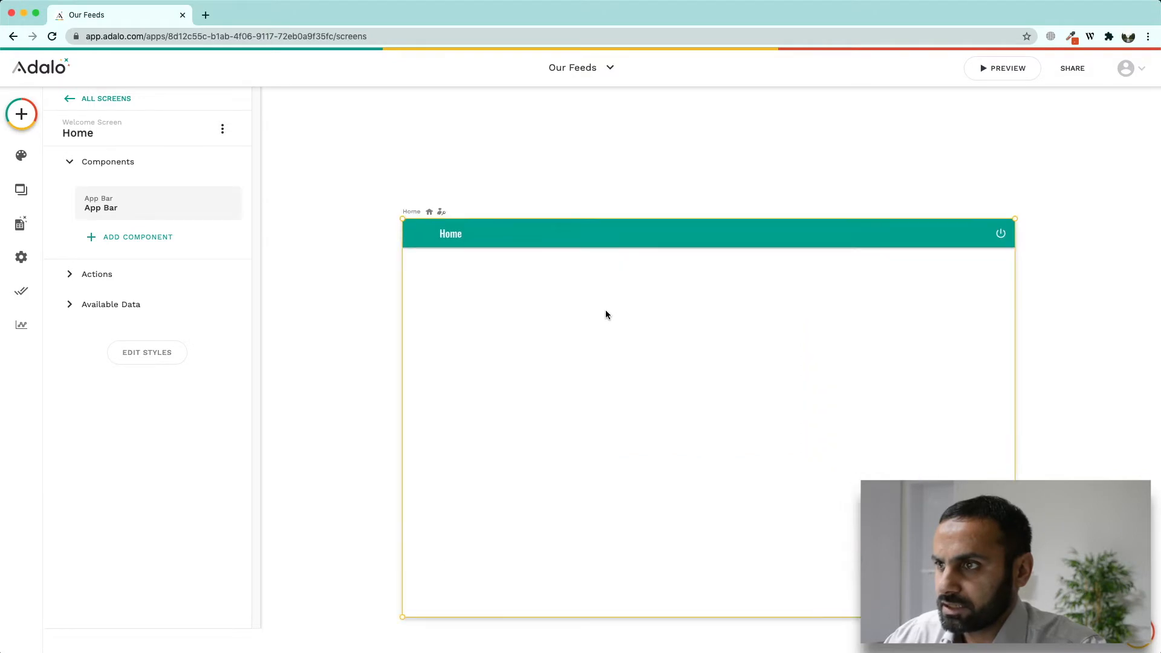
# Step: Change the Home screen's app bar title text from 'Home' to 'Twitter Feeds'
pyautogui.click(417, 209)
pyautogui.click(110, 376)
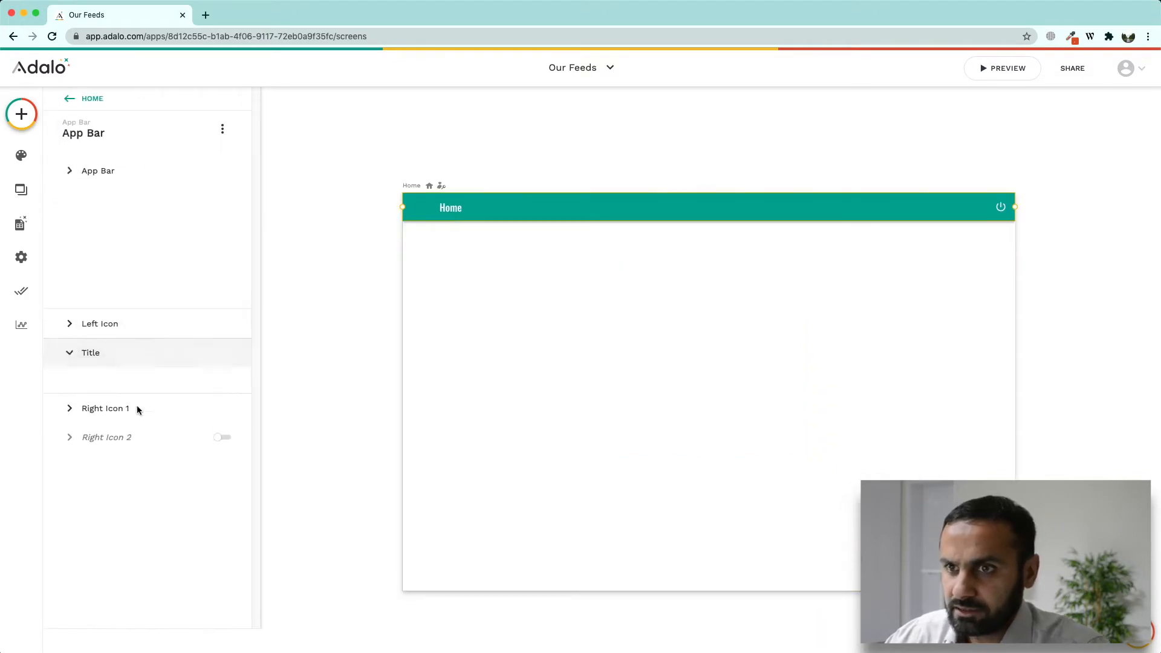
pyautogui.click(93, 276)
pyautogui.click(105, 262)
pyautogui.doubleClick(89, 327)
pyautogui.write('Twitter Feeds')
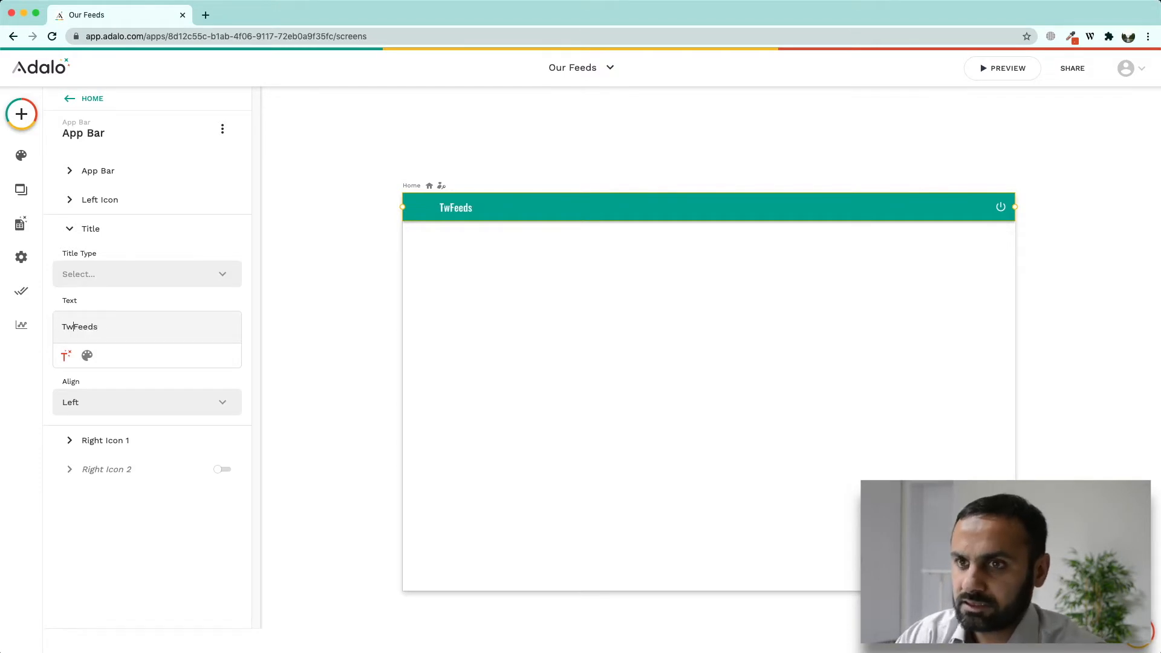
pyautogui.click(479, 267)
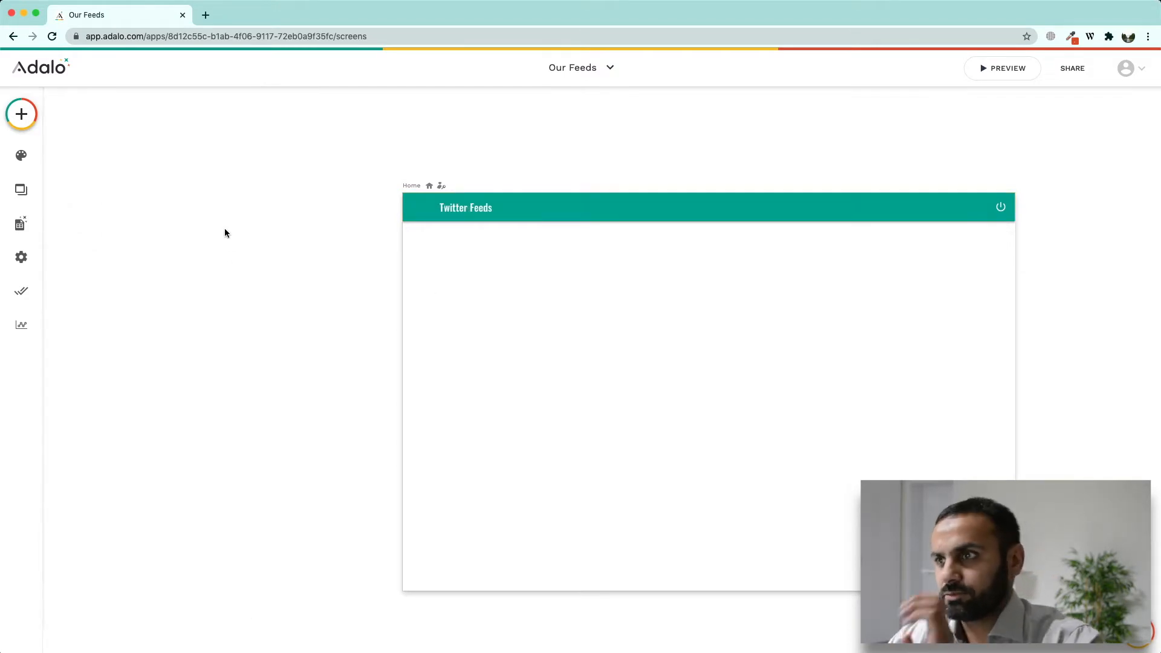
# Step: Add a narrowed Simple List and duplicate it into three side-by-side columns
pyautogui.click(28, 127)
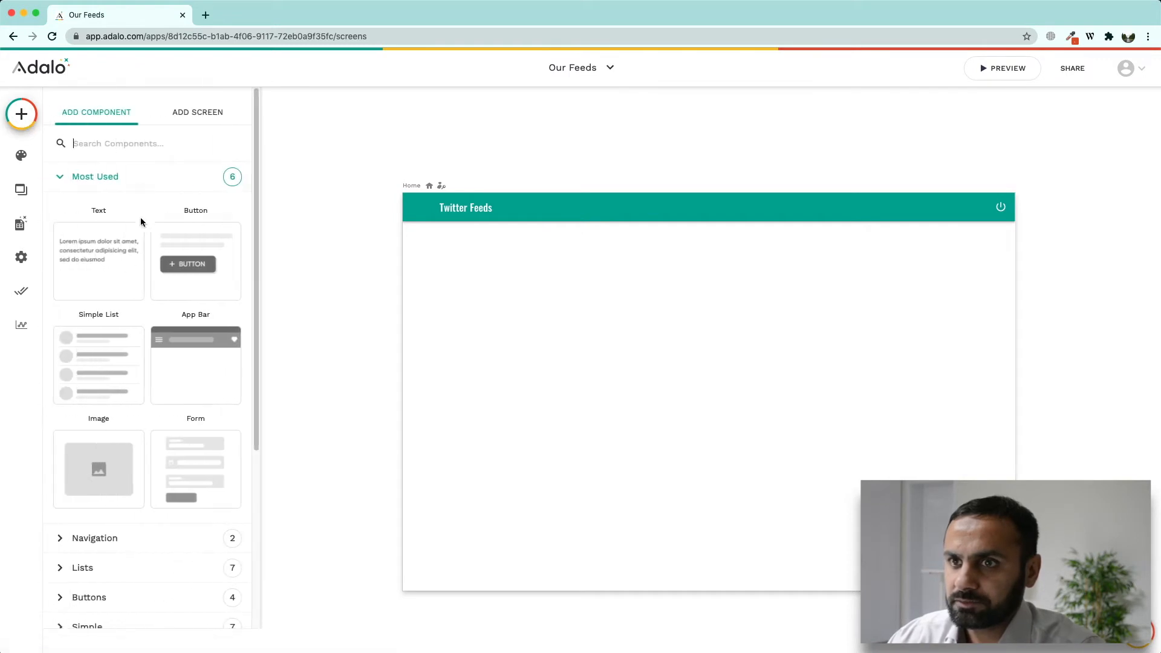
pyautogui.moveTo(109, 368); pyautogui.dragTo(712, 321)
pyautogui.moveTo(862, 317); pyautogui.dragTo(511, 321)
pyautogui.press('super+v')
pyautogui.click(677, 317)
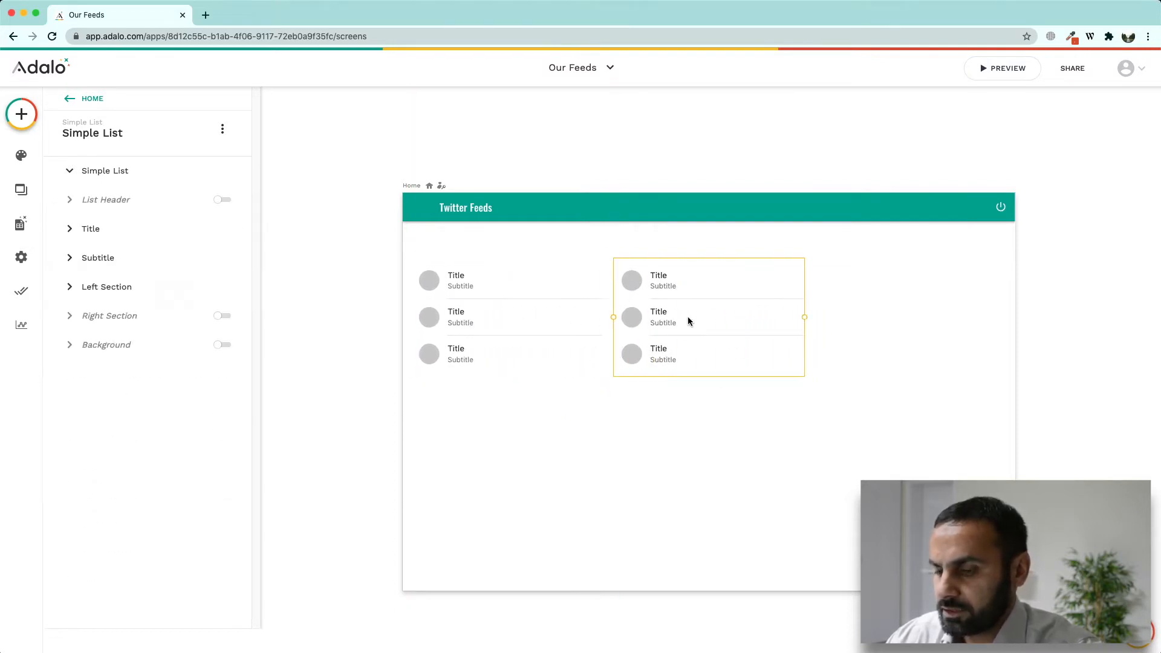
pyautogui.moveTo(698, 325); pyautogui.dragTo(904, 326)
# Step: Enable the left list's header and title it 'Home Timeline'
pyautogui.click(473, 267)
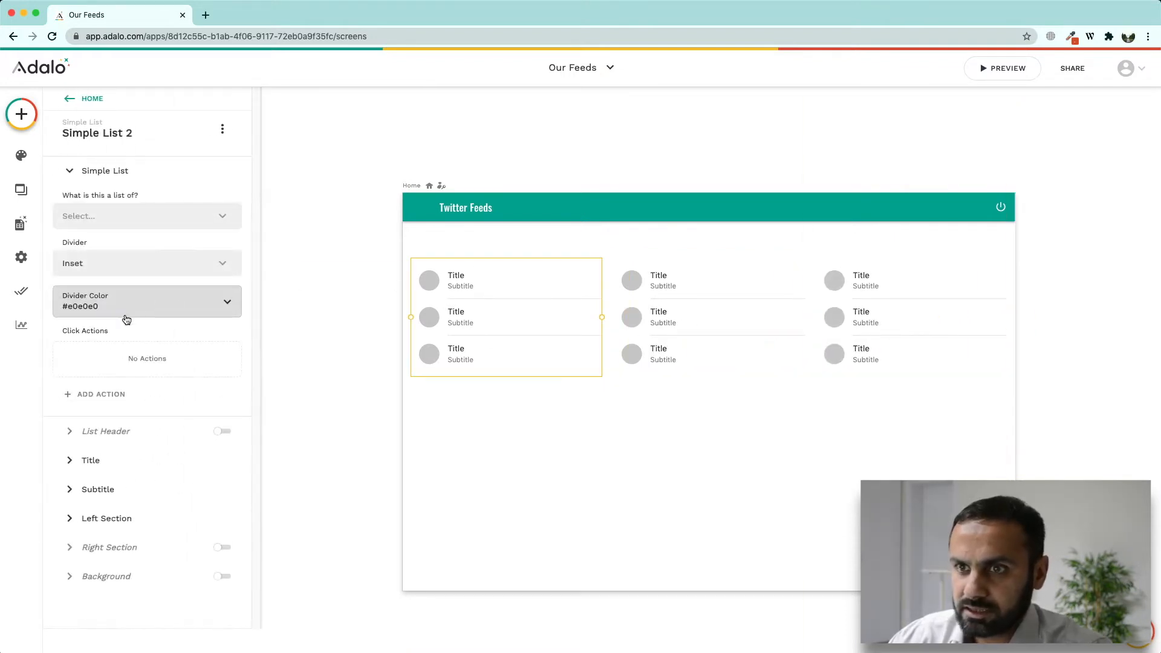
pyautogui.click(222, 431)
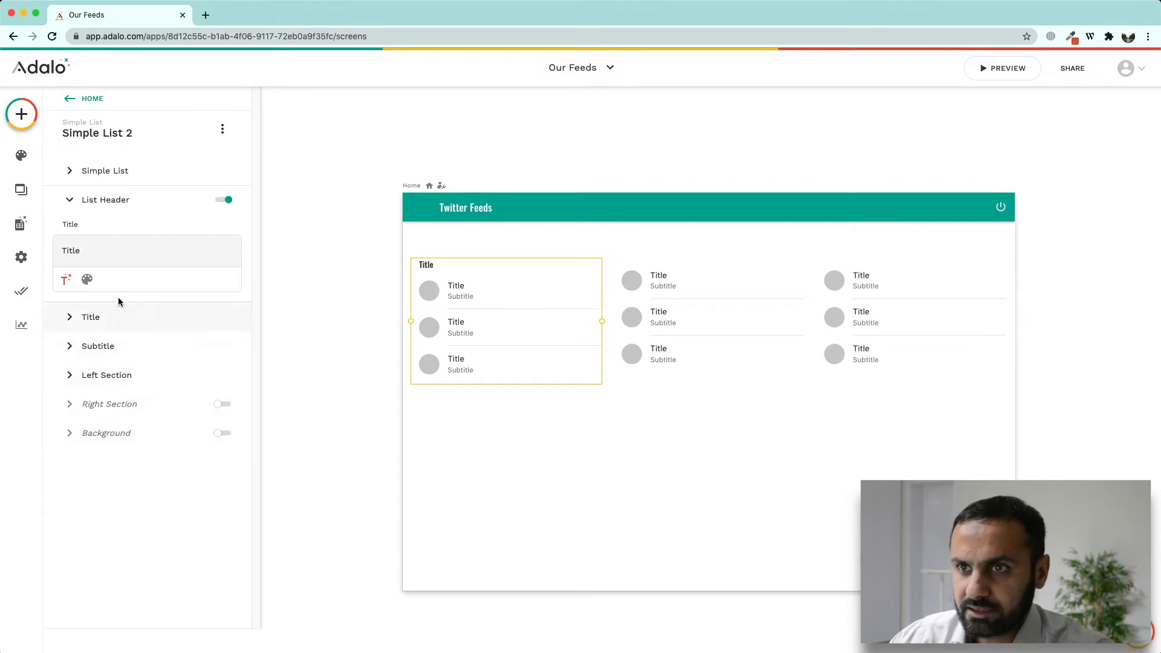
pyautogui.click(121, 250)
pyautogui.doubleClick(122, 250)
pyautogui.write('Home Timeline')
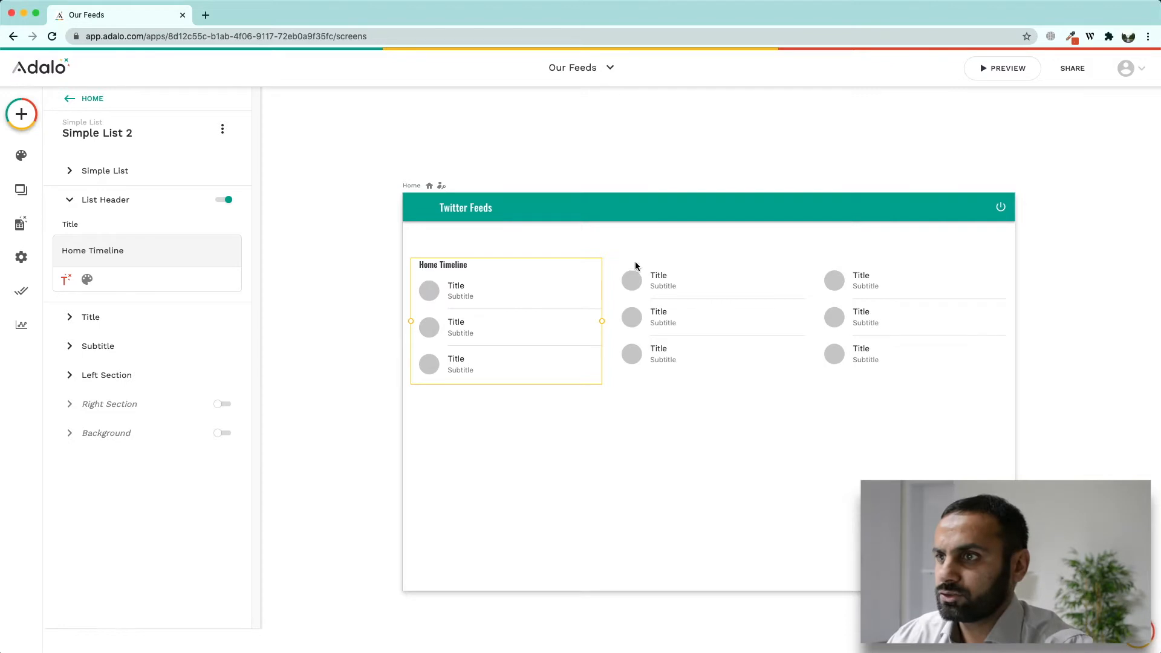
# Step: Enable the middle list's header and title it 'My Tweets'
pyautogui.click(648, 298)
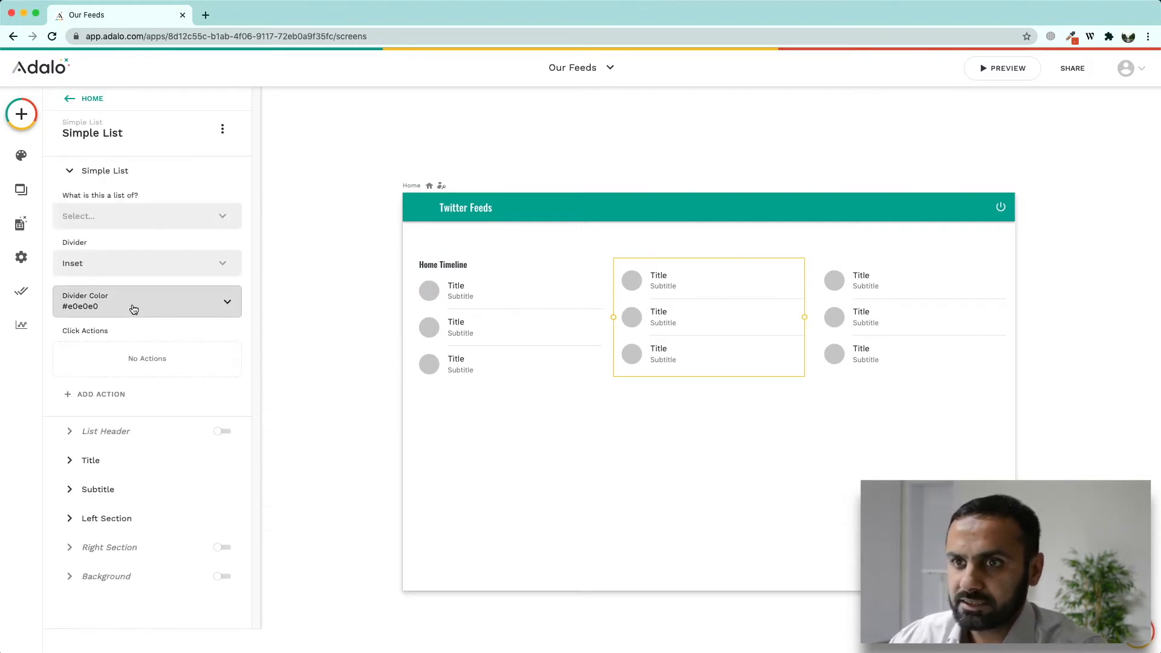
pyautogui.click(228, 431)
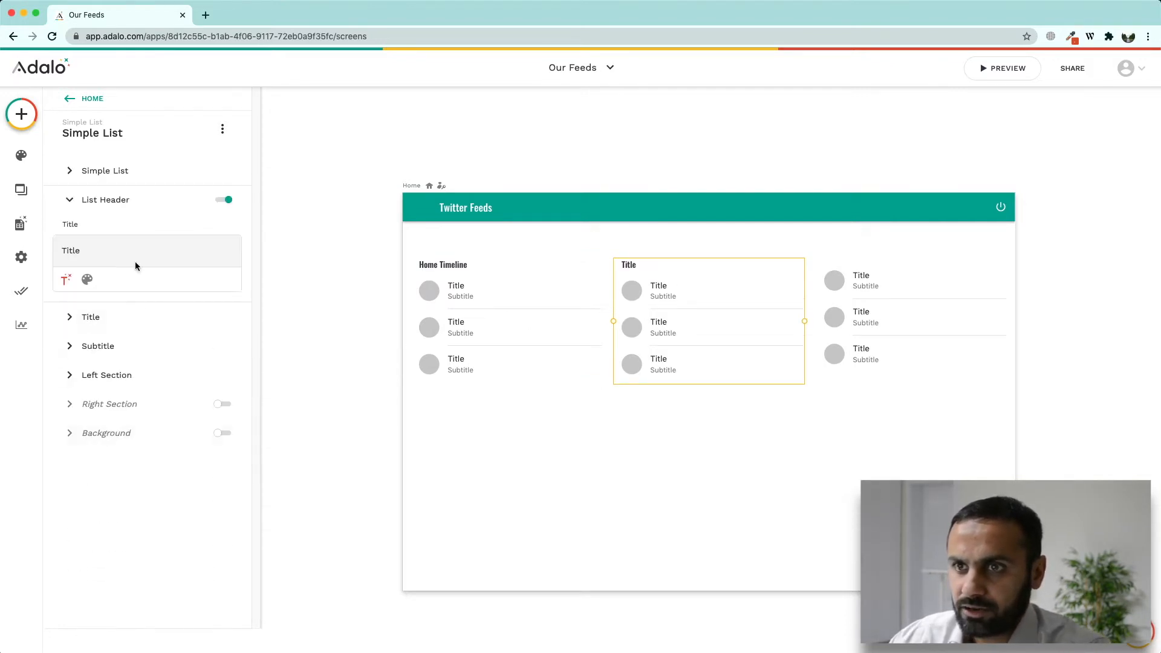
pyautogui.click(127, 257)
pyautogui.write('My Tweets')
# Step: Enable the third list's header and title it 'Mentions'
pyautogui.click(863, 303)
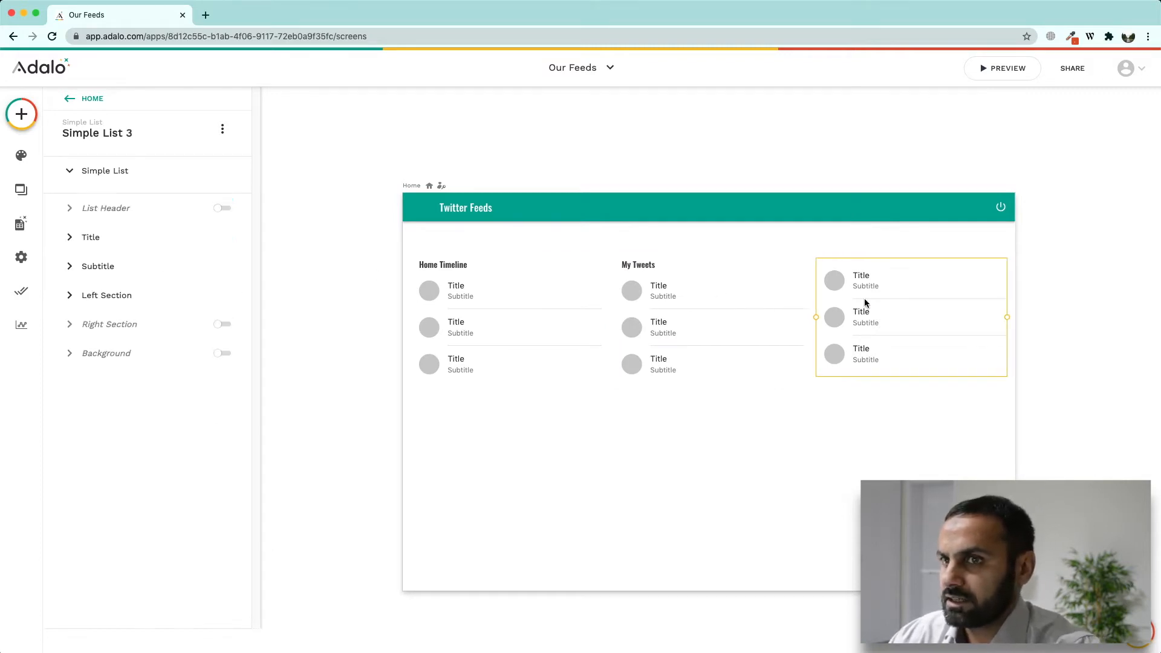
pyautogui.click(224, 431)
pyautogui.doubleClick(140, 251)
pyautogui.write('Metn')
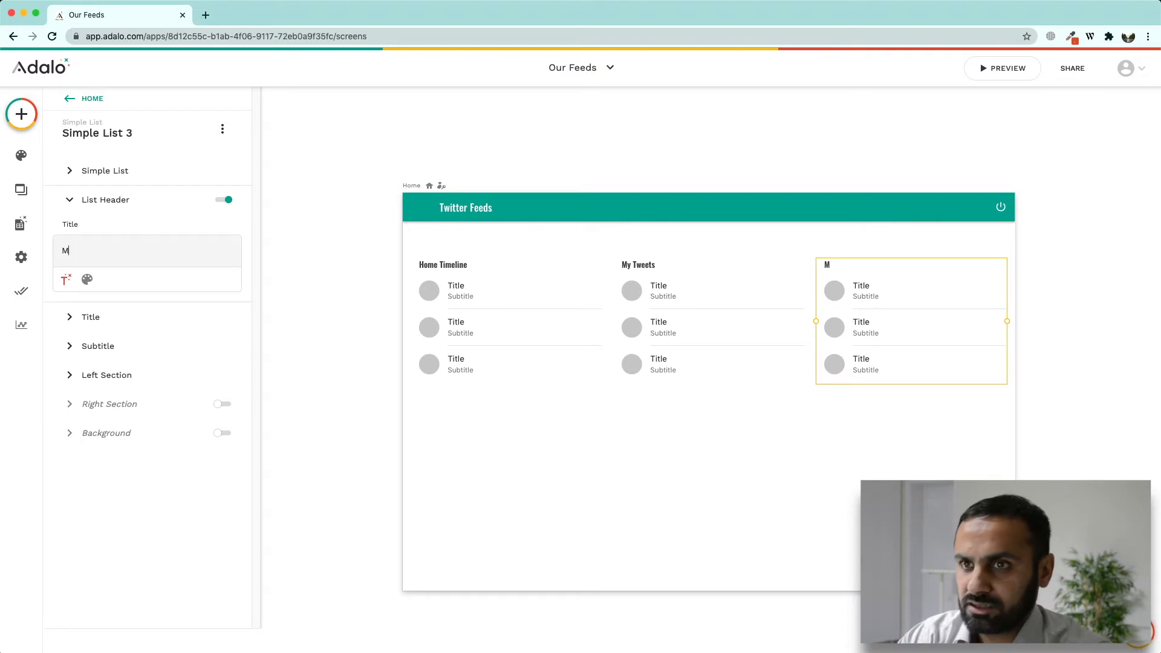
pyautogui.press('BackSpace')
pyautogui.press('BackSpace')
pyautogui.write('ntions')
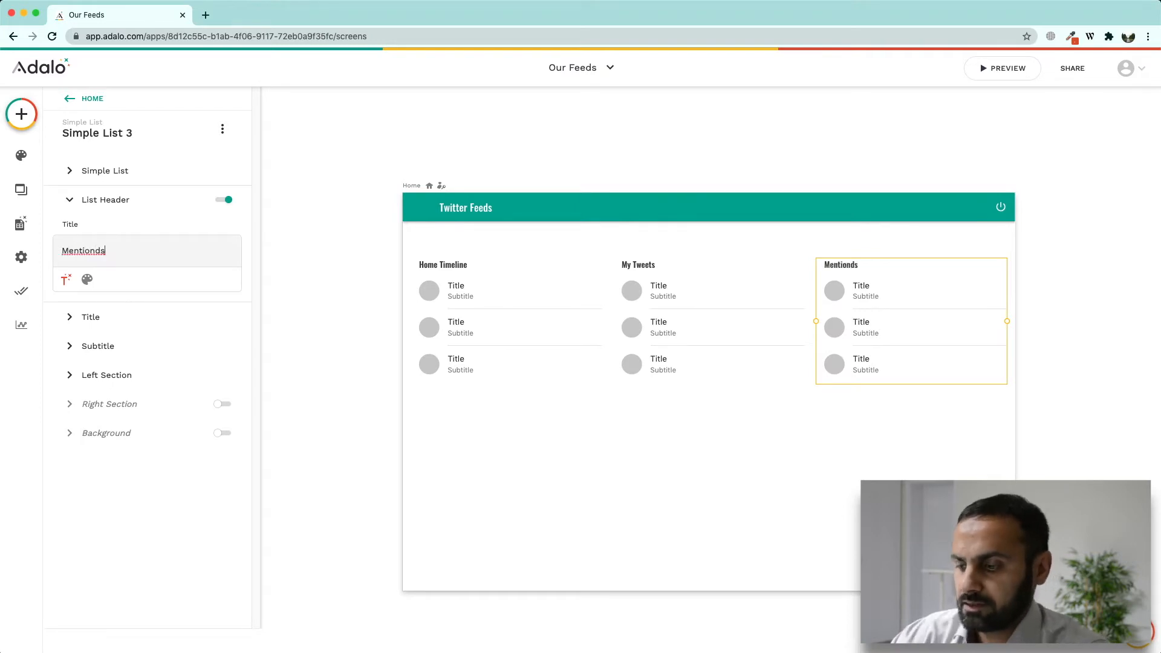
pyautogui.click(897, 432)
pyautogui.click(303, 181)
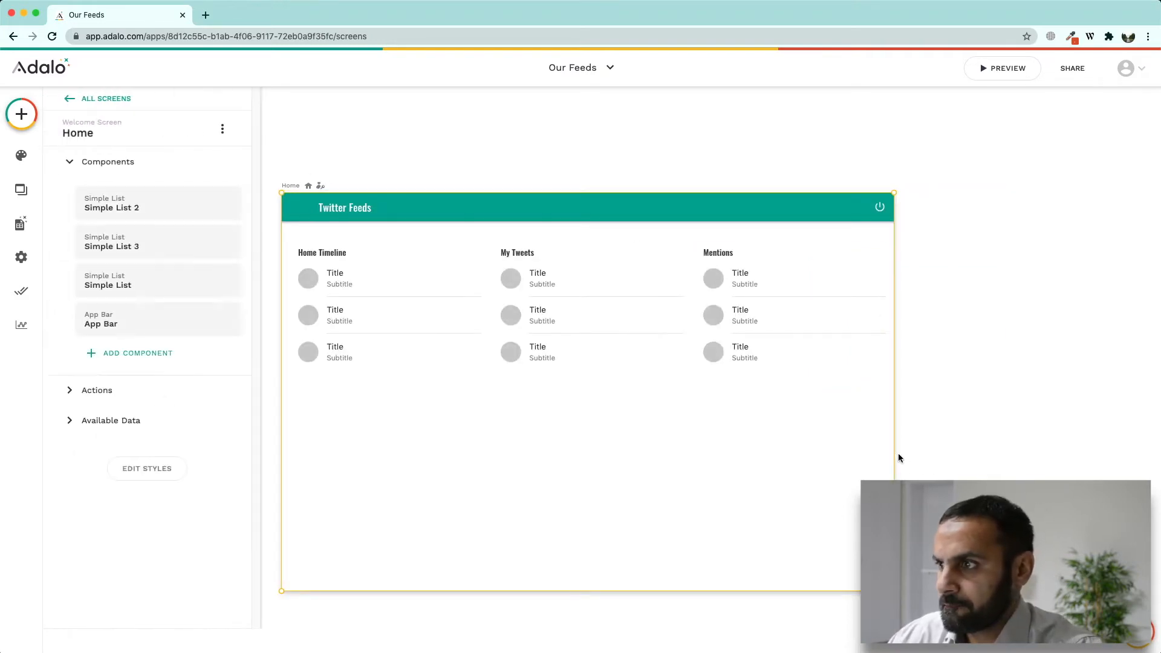
# Step: Widen the Home screen and stretch its app bar to match
pyautogui.moveTo(900, 454); pyautogui.dragTo(1005, 450)
pyautogui.click(893, 209)
pyautogui.moveTo(894, 208); pyautogui.dragTo(1008, 207)
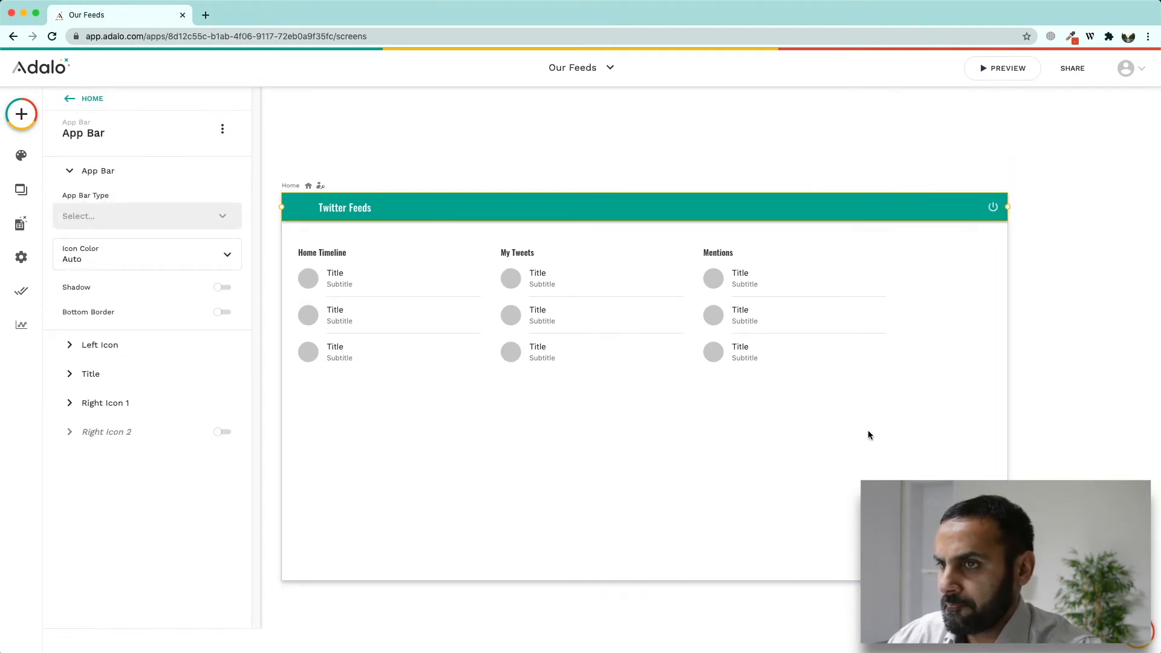
# Step: Select the three lists, shift them right to centre them, and group them
pyautogui.moveTo(869, 435); pyautogui.dragTo(430, 290)
pyautogui.moveTo(652, 317); pyautogui.dragTo(712, 319)
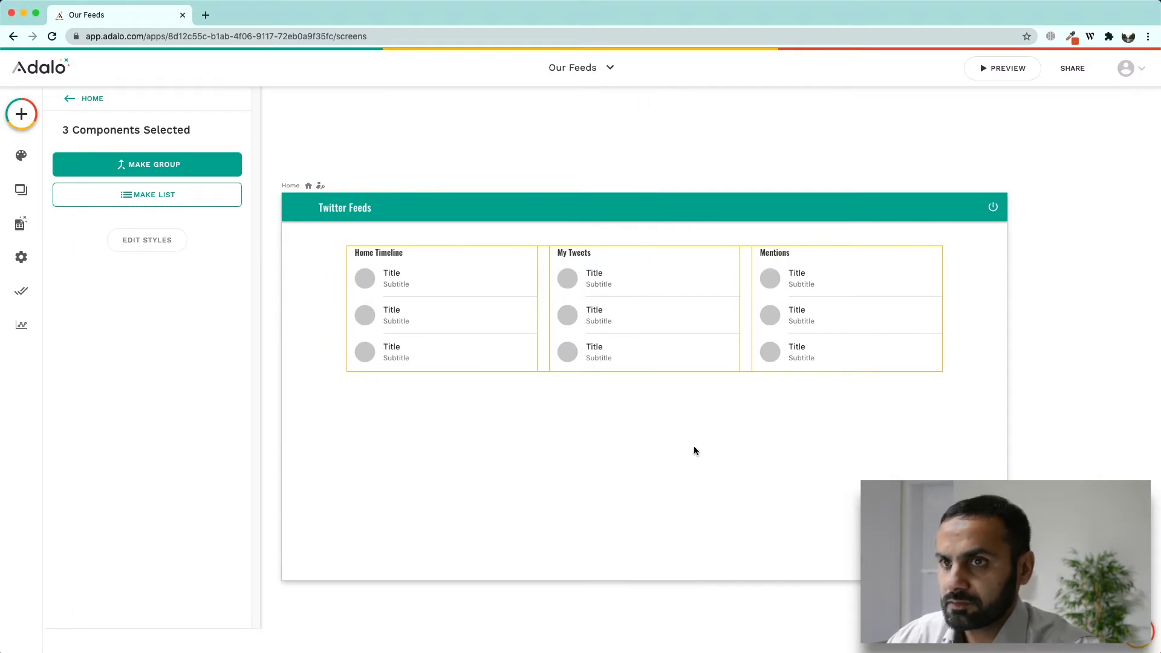
pyautogui.click(180, 167)
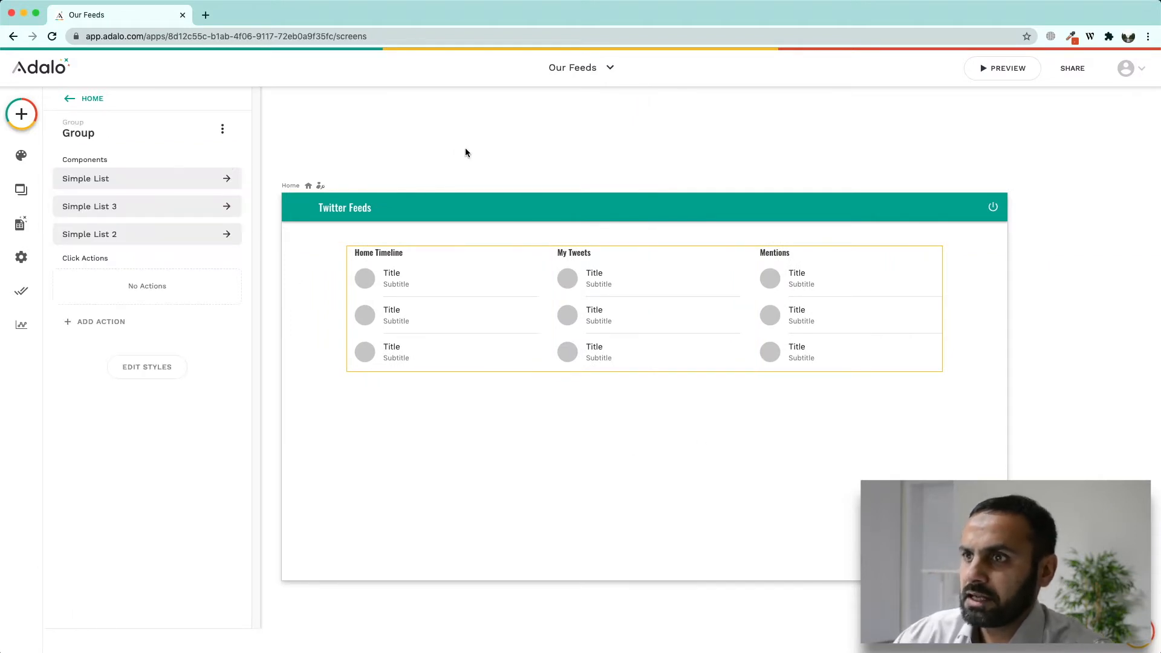
pyautogui.click(473, 158)
# Step: Preview the live app in a new tab, then return to the editor
pyautogui.click(1072, 68)
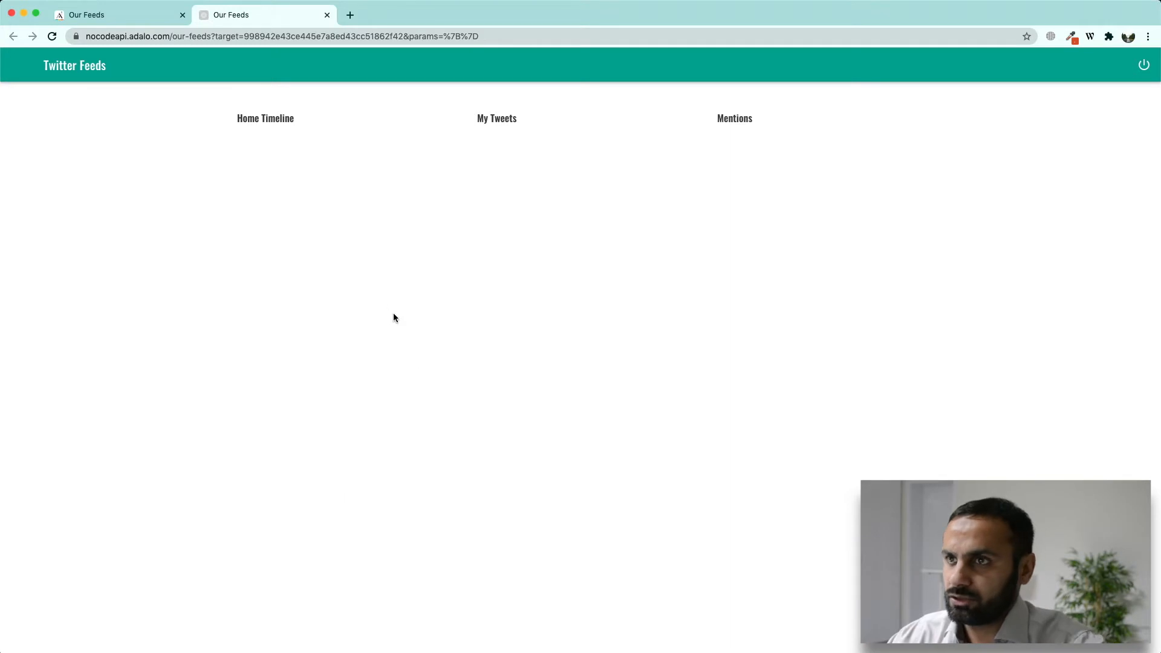
pyautogui.click(134, 15)
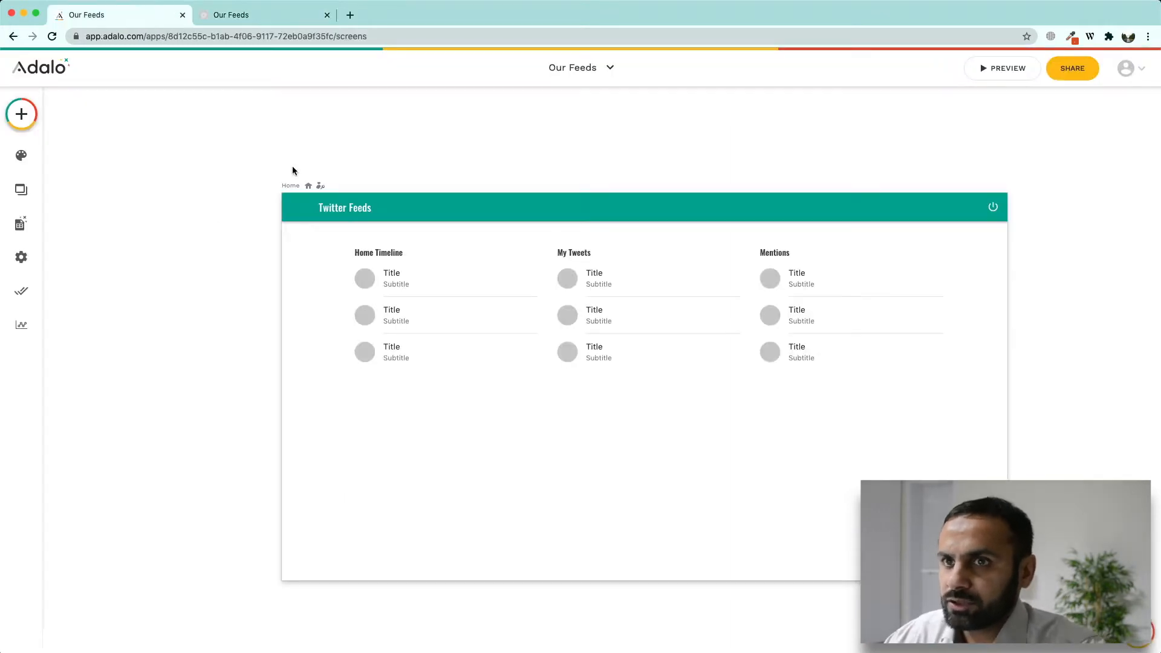
pyautogui.click(350, 15)
# Step: Go to nocodeapi.com, log in, and pick the Twitter API from the Marketplace
pyautogui.write('n')
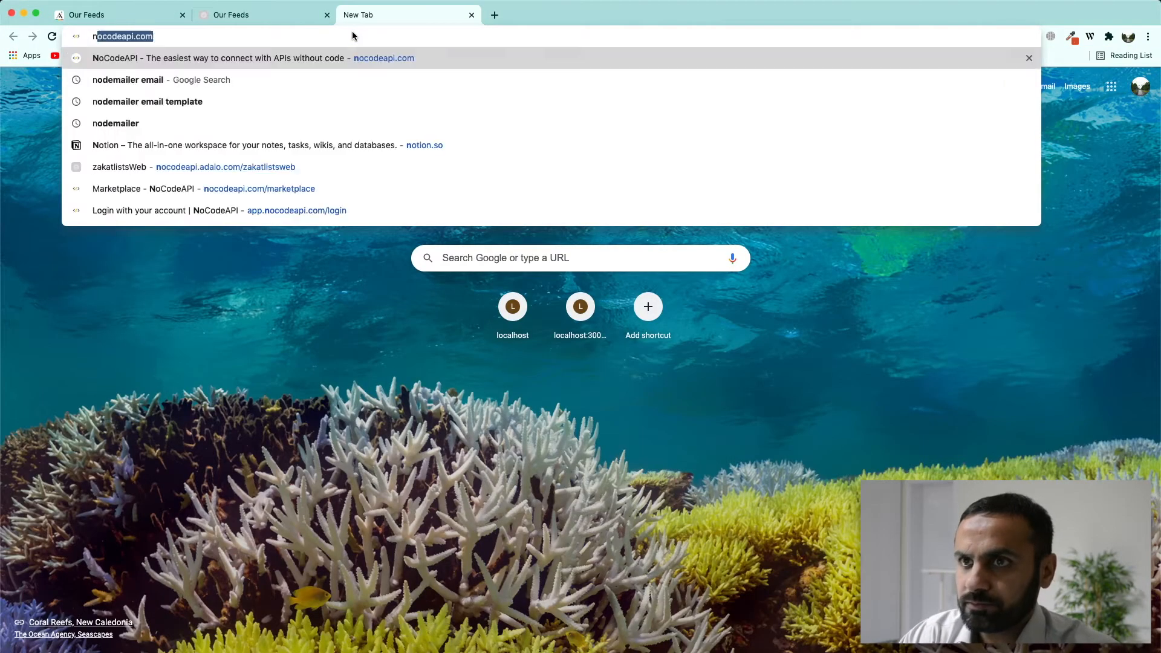
pyautogui.press('Return')
pyautogui.click(869, 72)
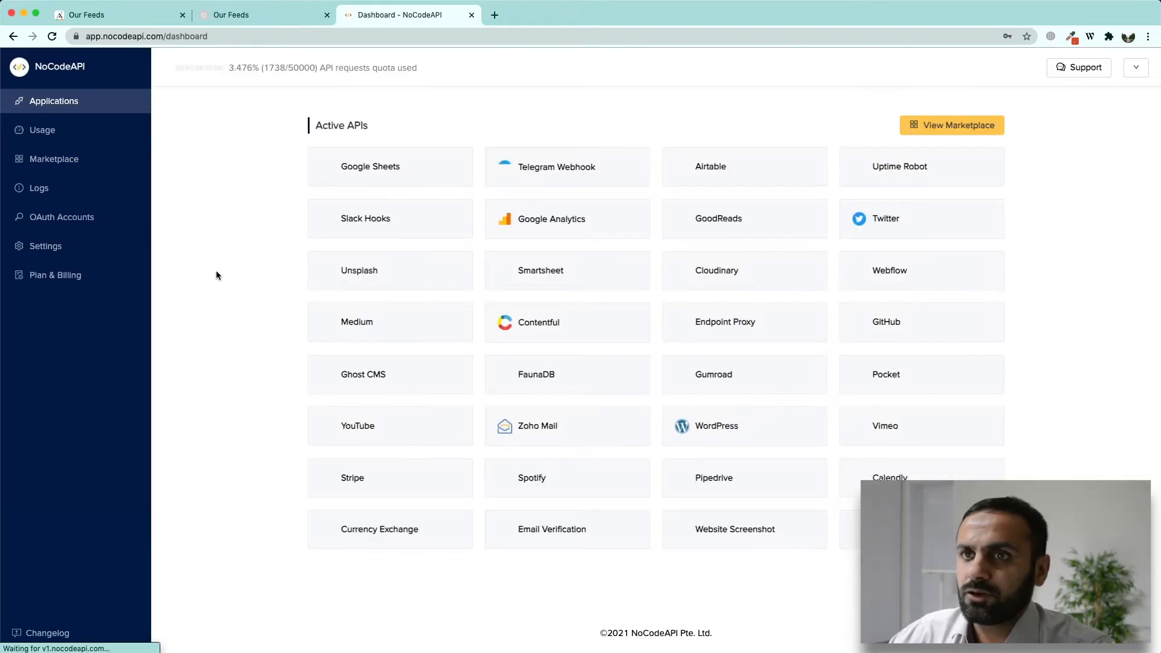
pyautogui.click(64, 160)
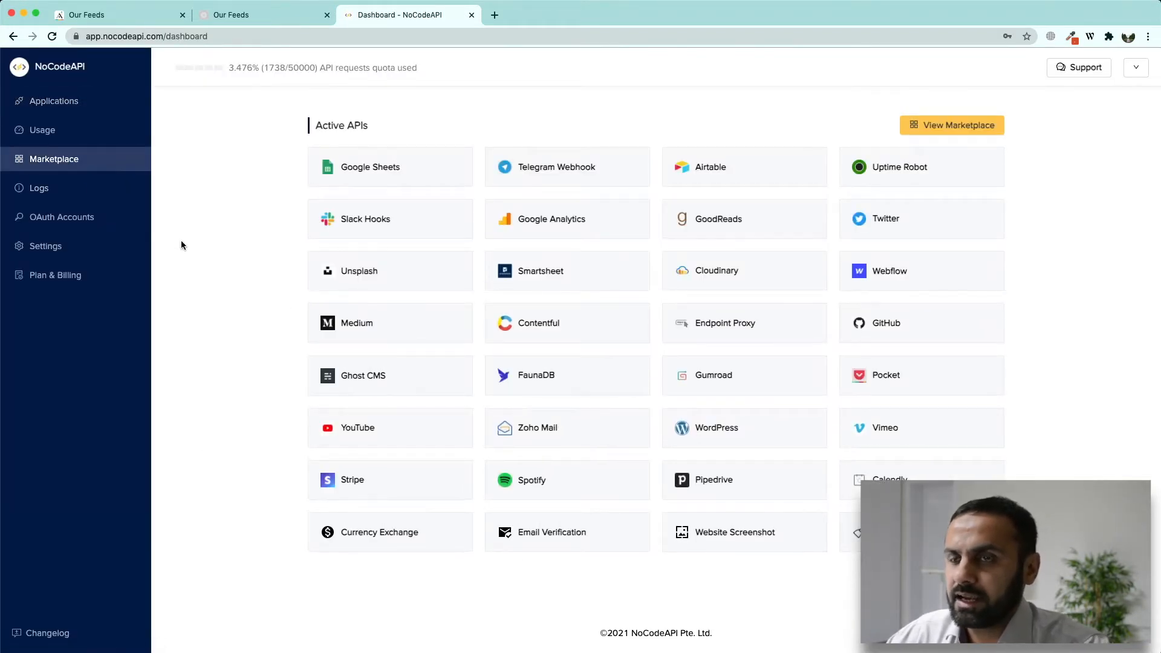
pyautogui.click(488, 168)
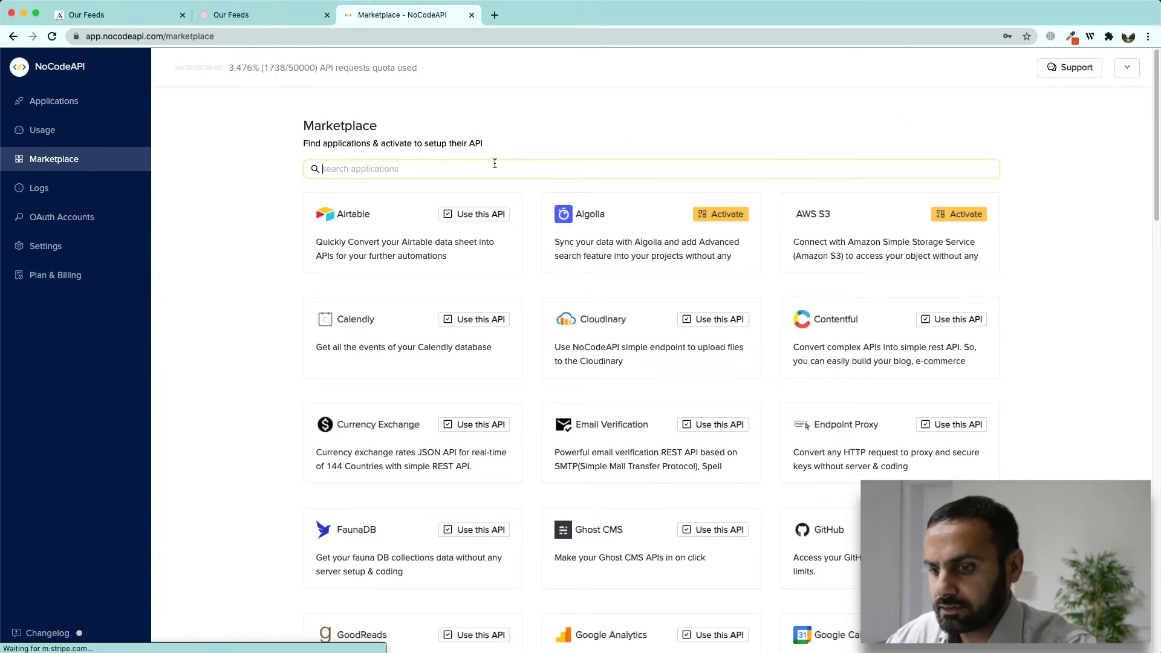
pyautogui.write('tw')
pyautogui.click(479, 214)
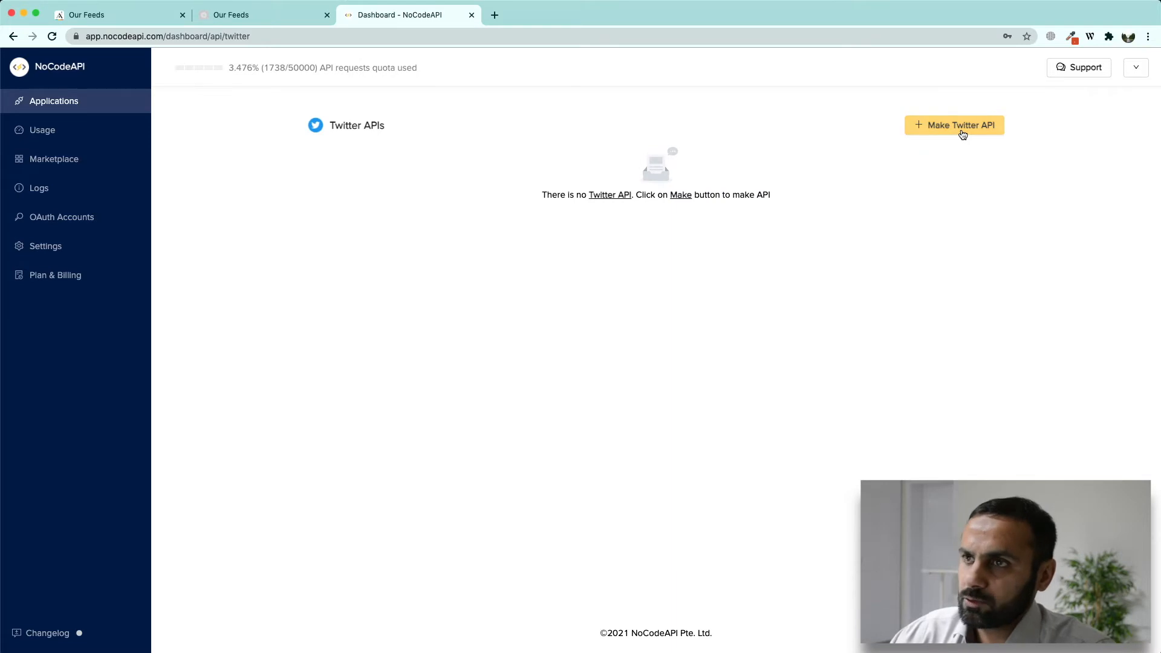
# Step: Start a new Twitter API and name it 'Feeds'
pyautogui.click(960, 128)
pyautogui.click(208, 127)
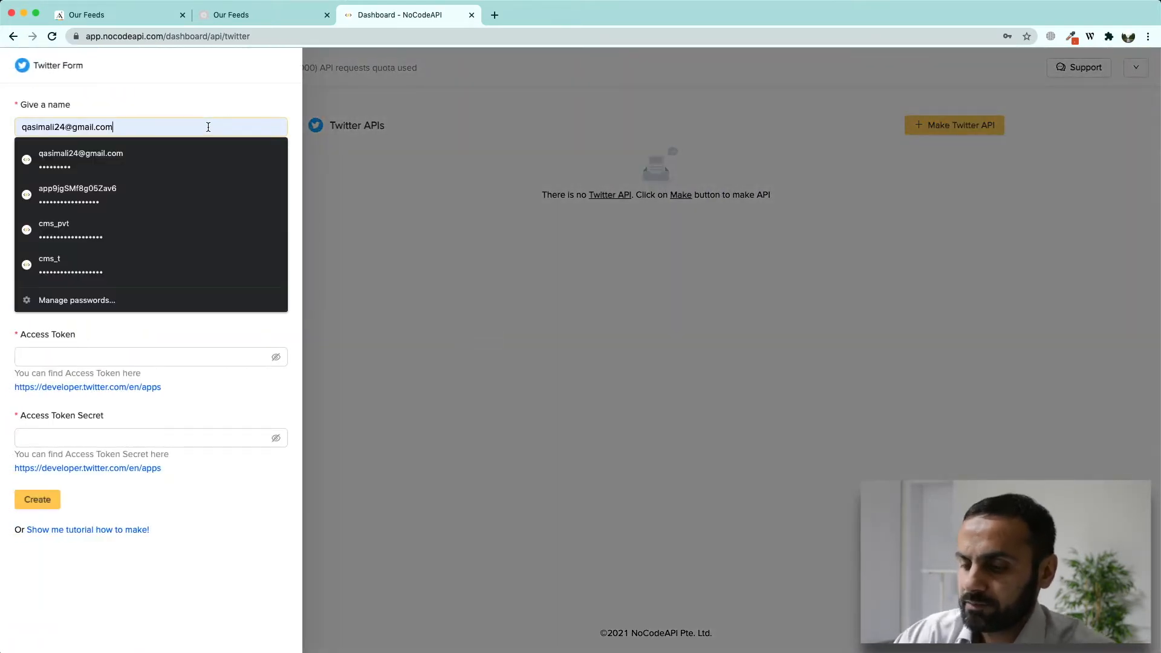
pyautogui.press('super+a')
pyautogui.press('BackSpace')
pyautogui.write('Fee')
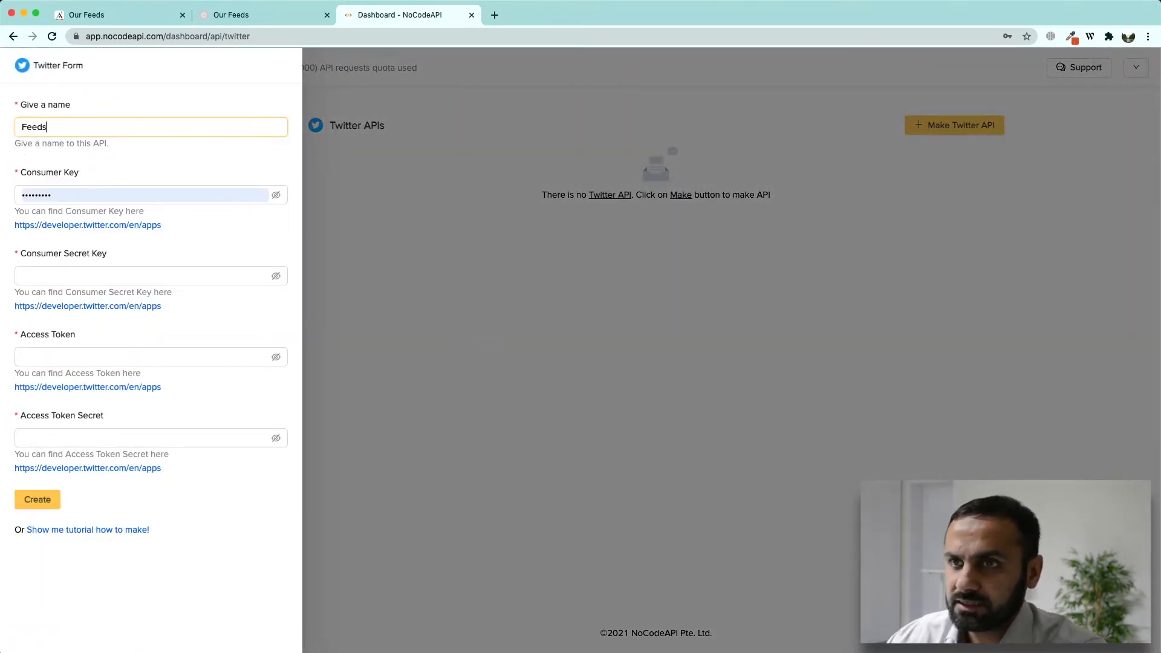
# Step: Clear the autofilled consumer key and open the Twitter developer apps page
pyautogui.click(209, 195)
pyautogui.press('super+a')
pyautogui.press('BackSpace')
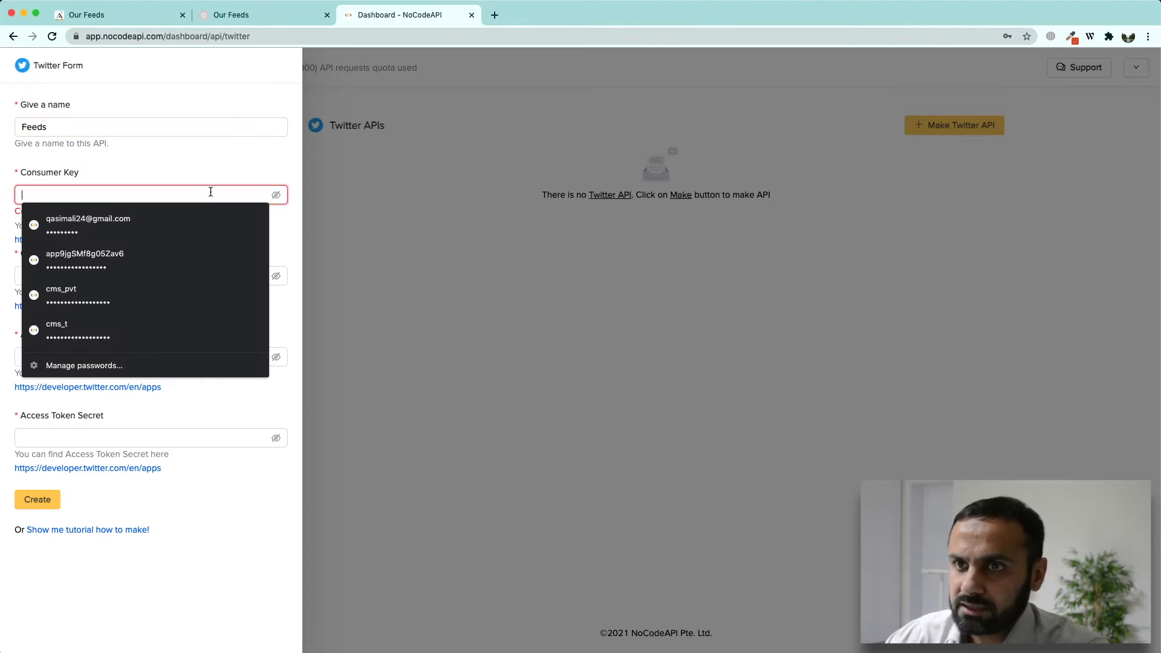
pyautogui.click(125, 203)
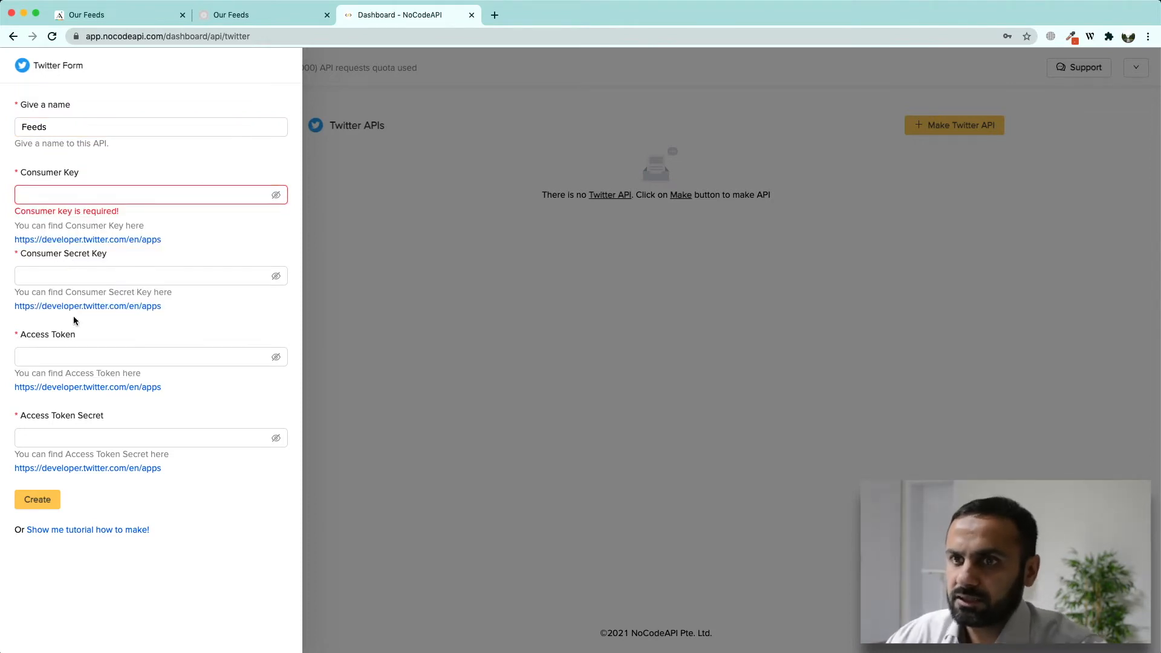
pyautogui.keyDown('super'); pyautogui.click(91, 241); pyautogui.keyUp('super')
pyautogui.click(519, 18)
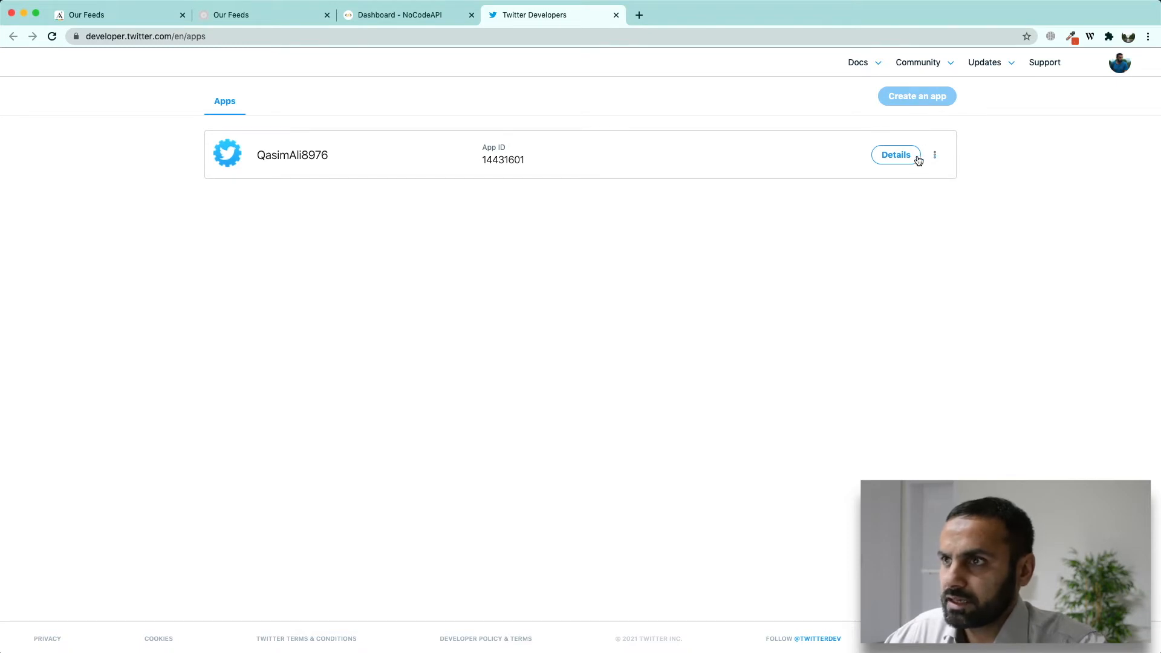
# Step: Regenerate the Twitter app's consumer keys and paste the API key into NoCodeAPI's consumer key
pyautogui.click(898, 156)
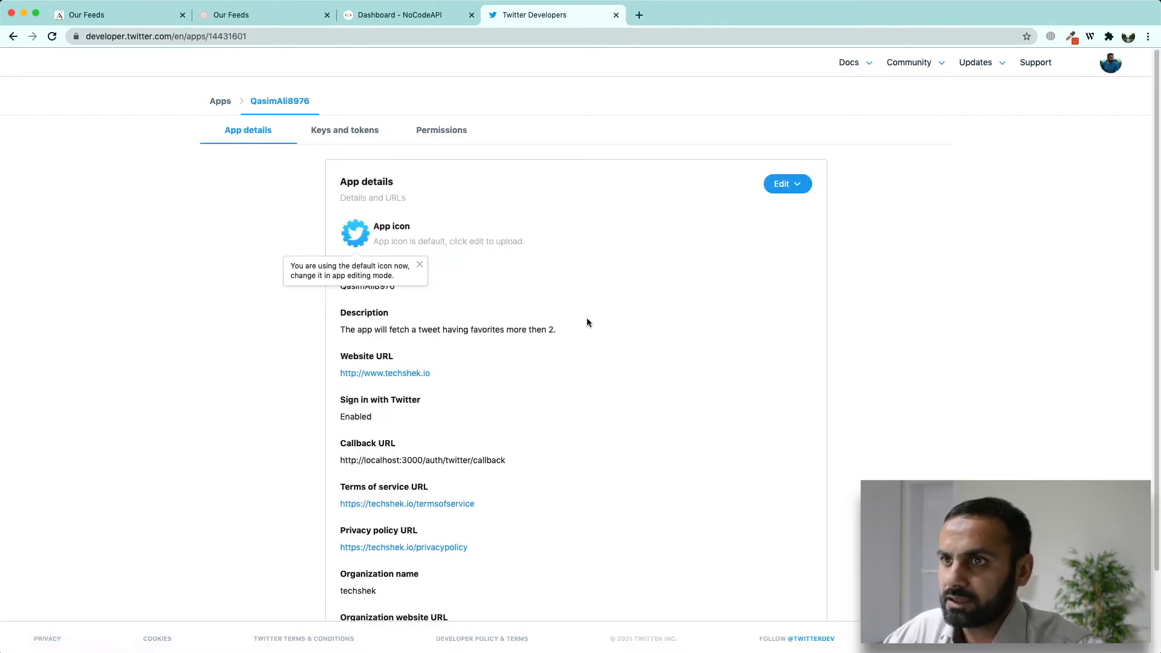
pyautogui.click(366, 134)
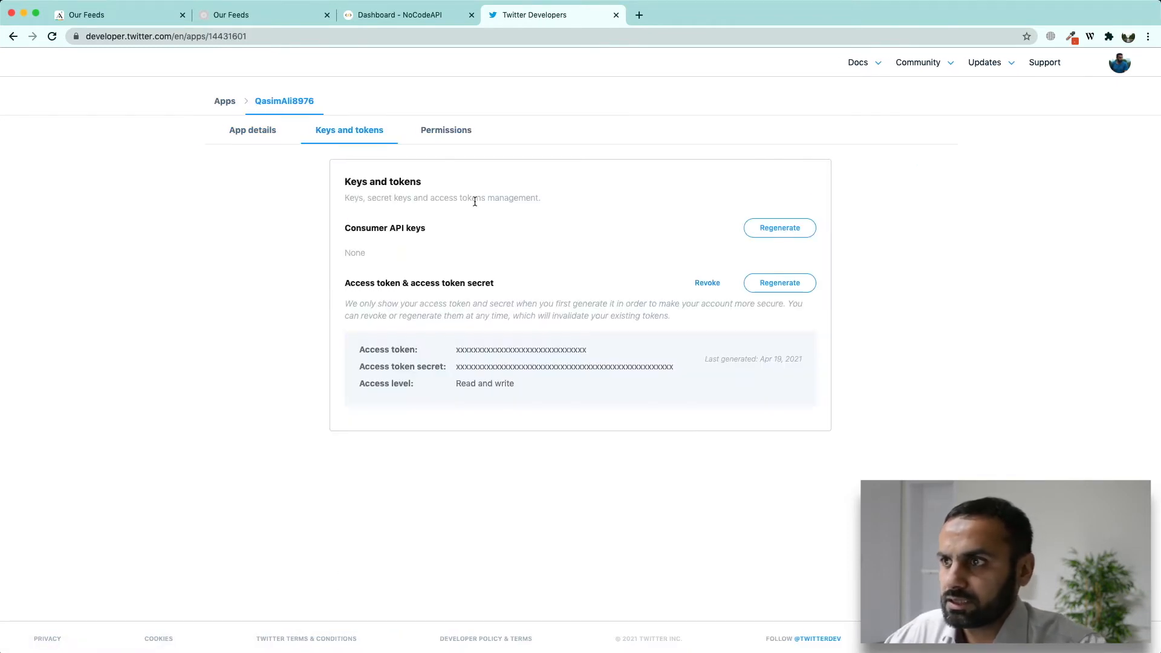
pyautogui.click(783, 228)
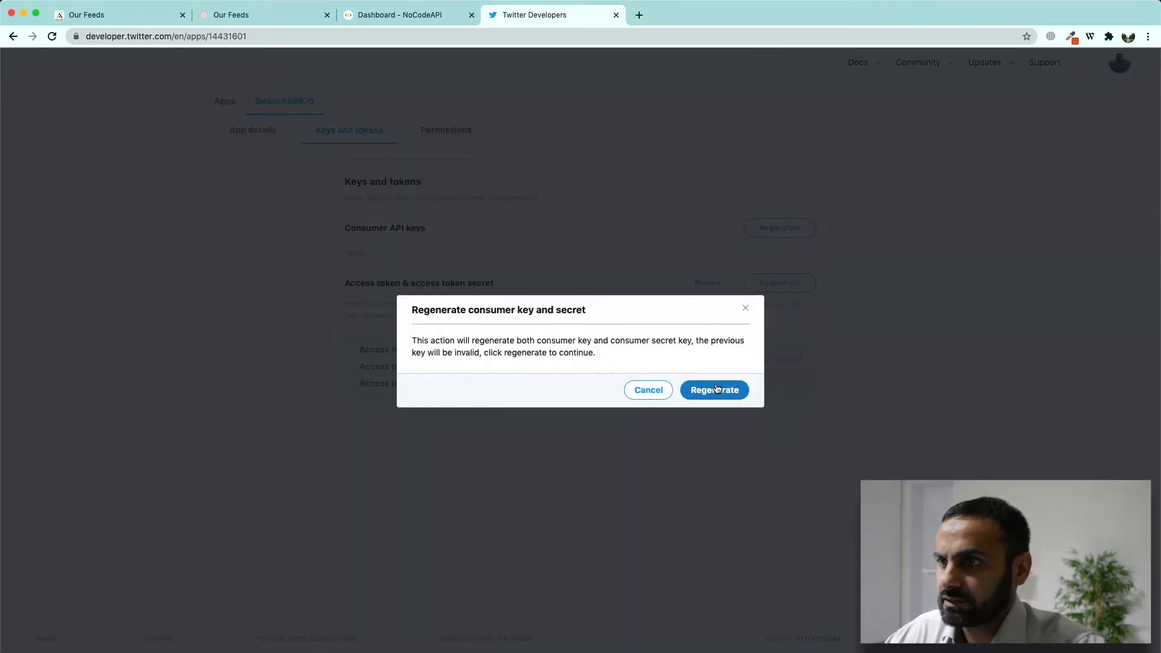
pyautogui.click(716, 389)
pyautogui.doubleClick(522, 265)
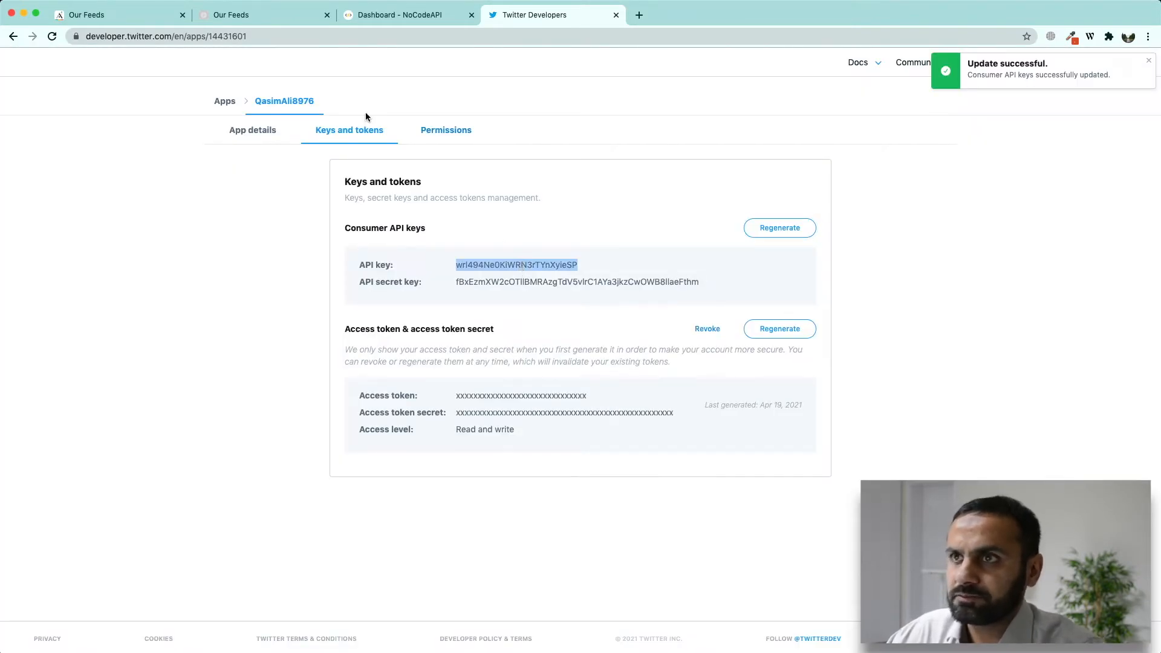
pyautogui.click(394, 15)
pyautogui.click(179, 195)
pyautogui.press('super+v')
# Step: Copy the API secret key into NoCodeAPI's consumer secret field
pyautogui.click(522, 15)
pyautogui.doubleClick(595, 283)
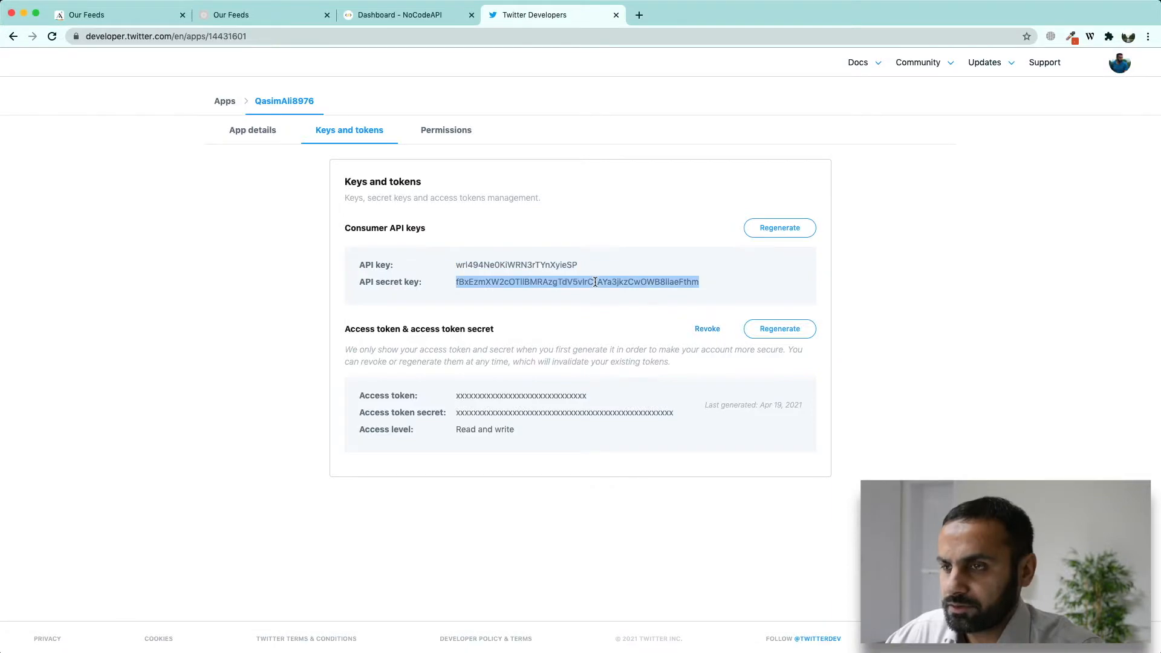
pyautogui.press('super+c')
pyautogui.click(394, 15)
pyautogui.click(214, 275)
pyautogui.press('super+v')
pyautogui.click(529, 15)
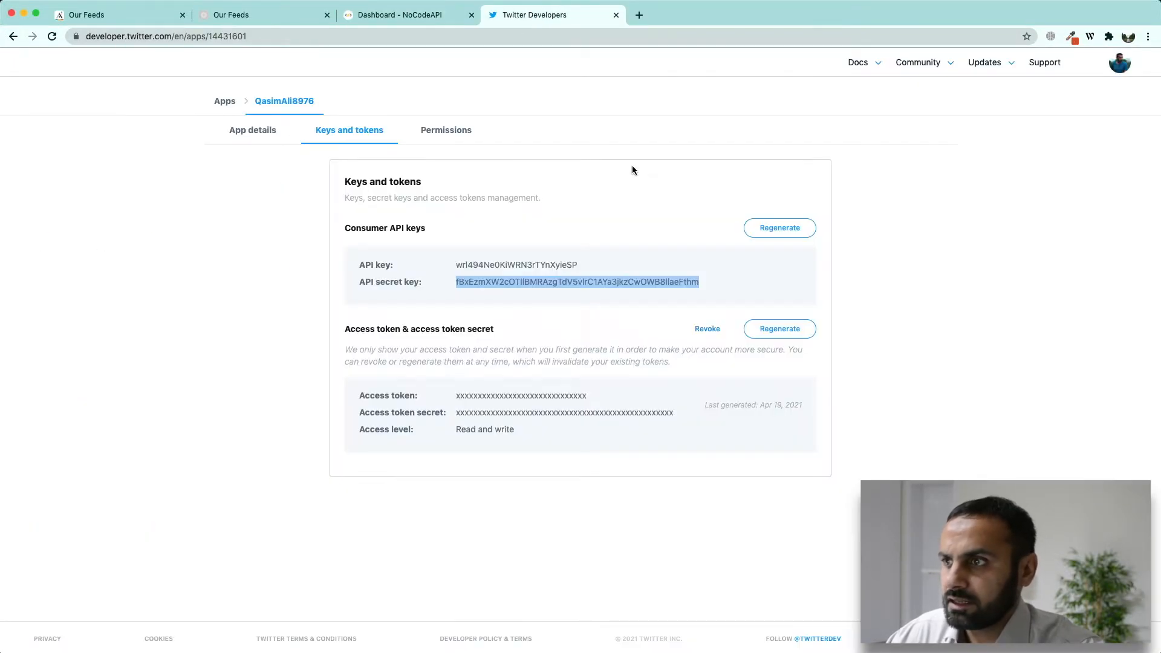
# Step: Regenerate the access token and secret, and paste the access token into NoCodeAPI
pyautogui.click(768, 329)
pyautogui.click(677, 391)
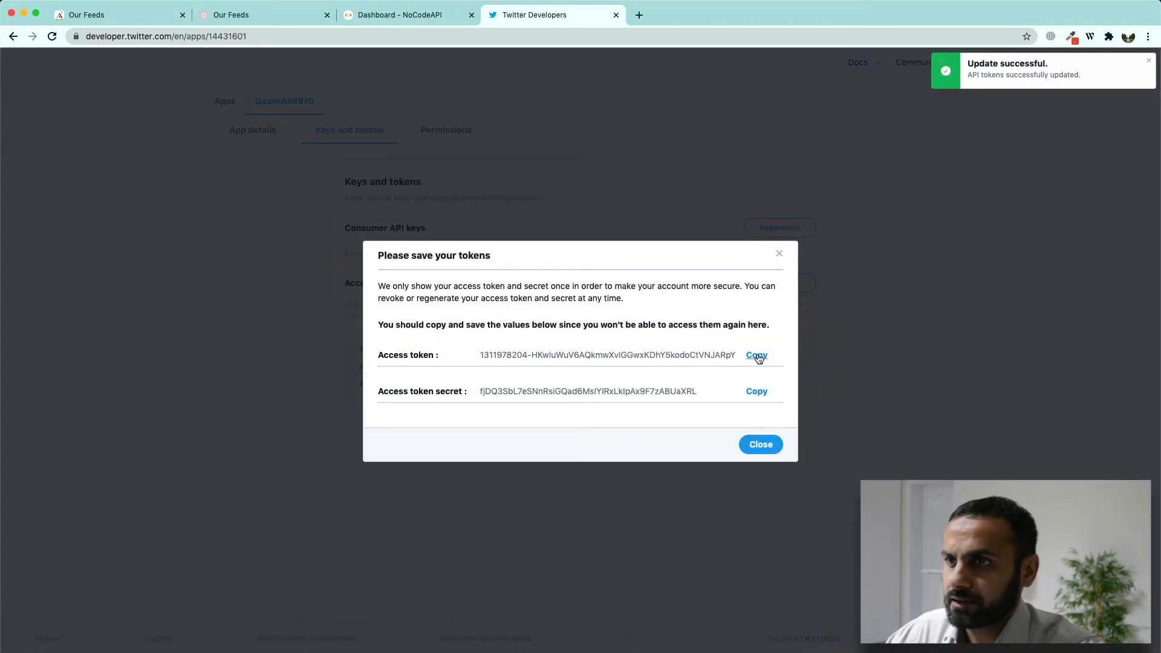
pyautogui.click(757, 355)
pyautogui.click(394, 15)
pyautogui.click(253, 356)
pyautogui.press('super+v')
# Step: Paste the access token secret into NoCodeAPI's access token secret field
pyautogui.click(501, 14)
pyautogui.click(754, 389)
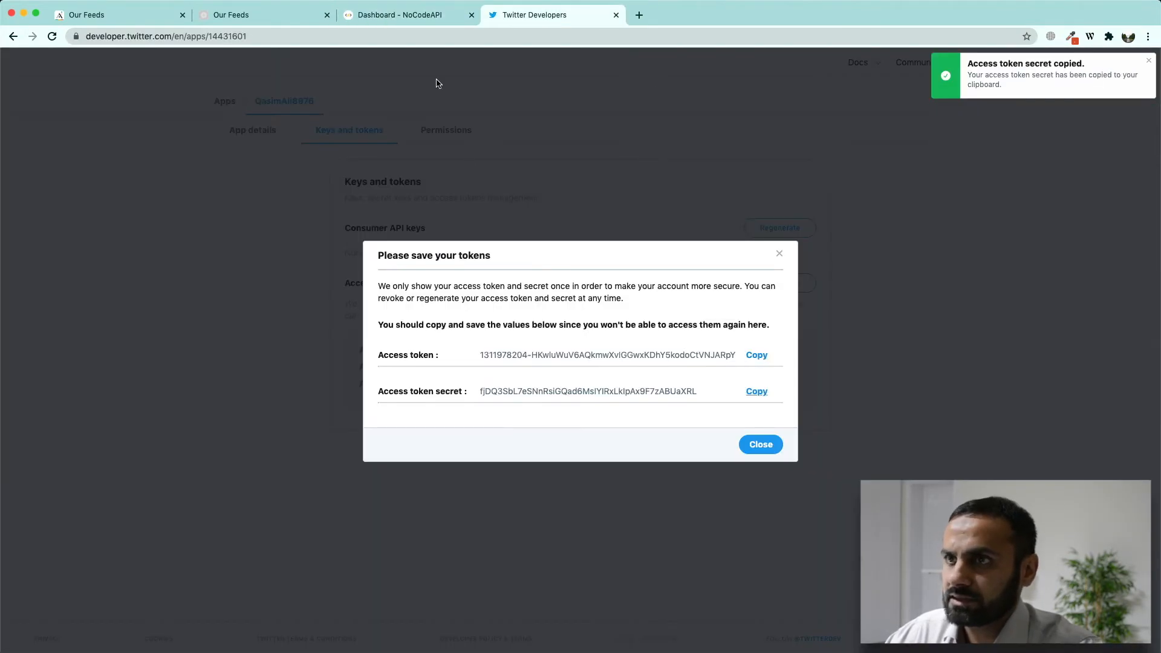
pyautogui.click(375, 15)
pyautogui.click(223, 437)
pyautogui.press('super+v')
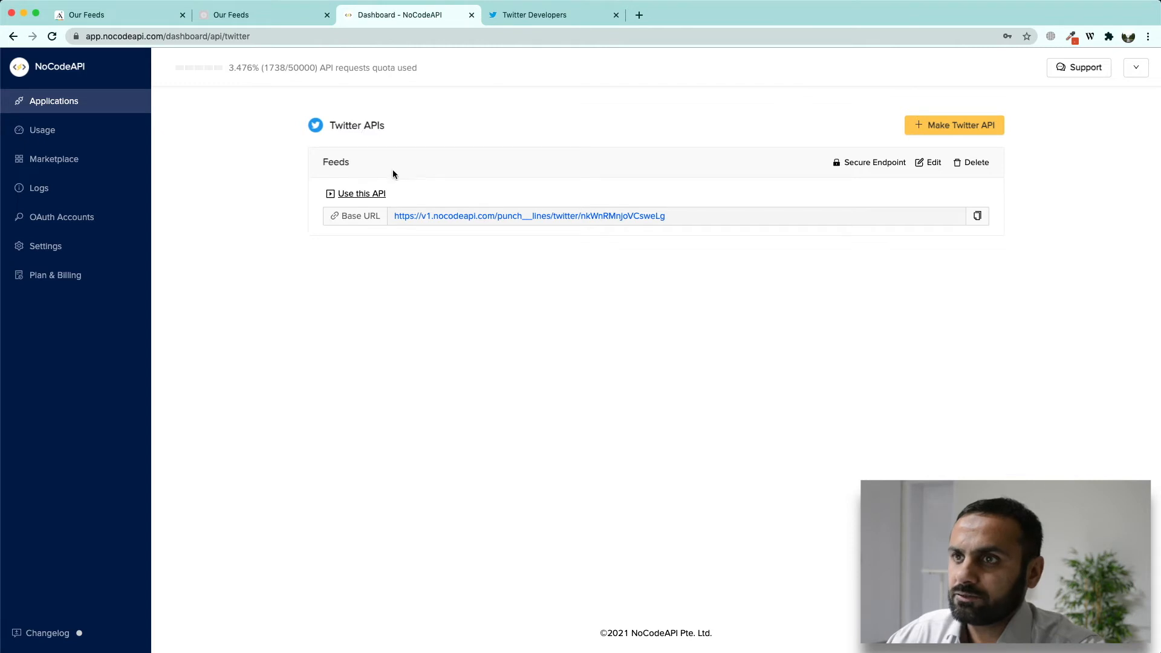
# Step: Test the Get Tweets endpoint with type set to home_timeline
pyautogui.click(363, 193)
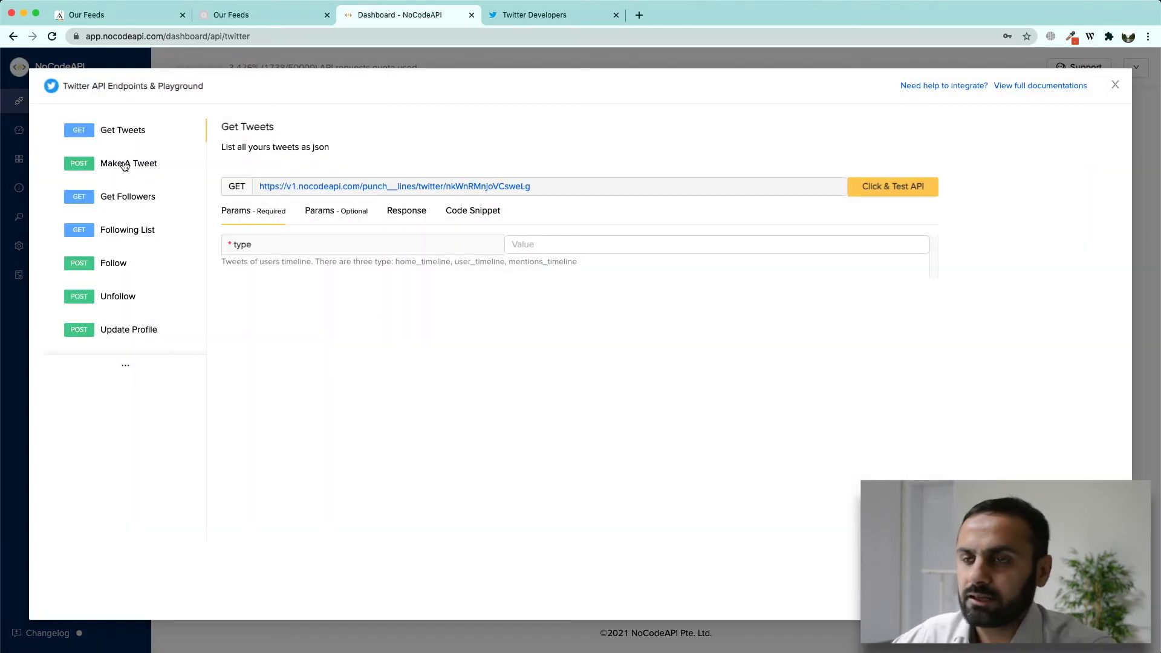
pyautogui.scroll(-1, 119, 219)
pyautogui.scroll(-2, 121, 209)
pyautogui.scroll(3, 121, 209)
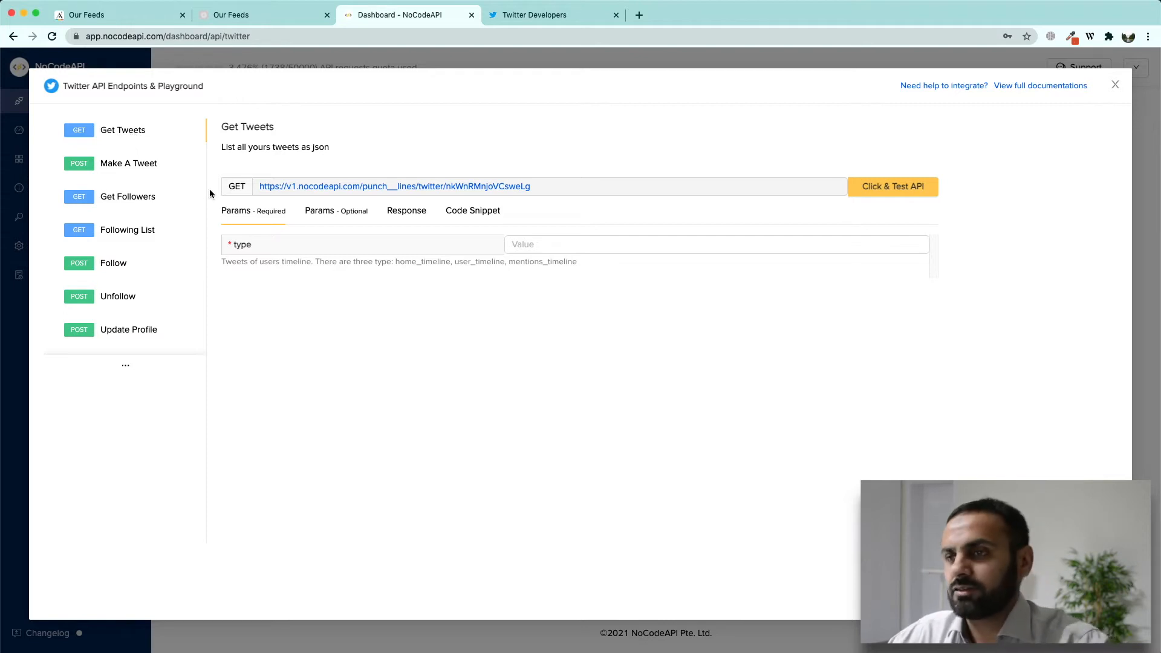
pyautogui.moveTo(400, 261); pyautogui.dragTo(569, 264)
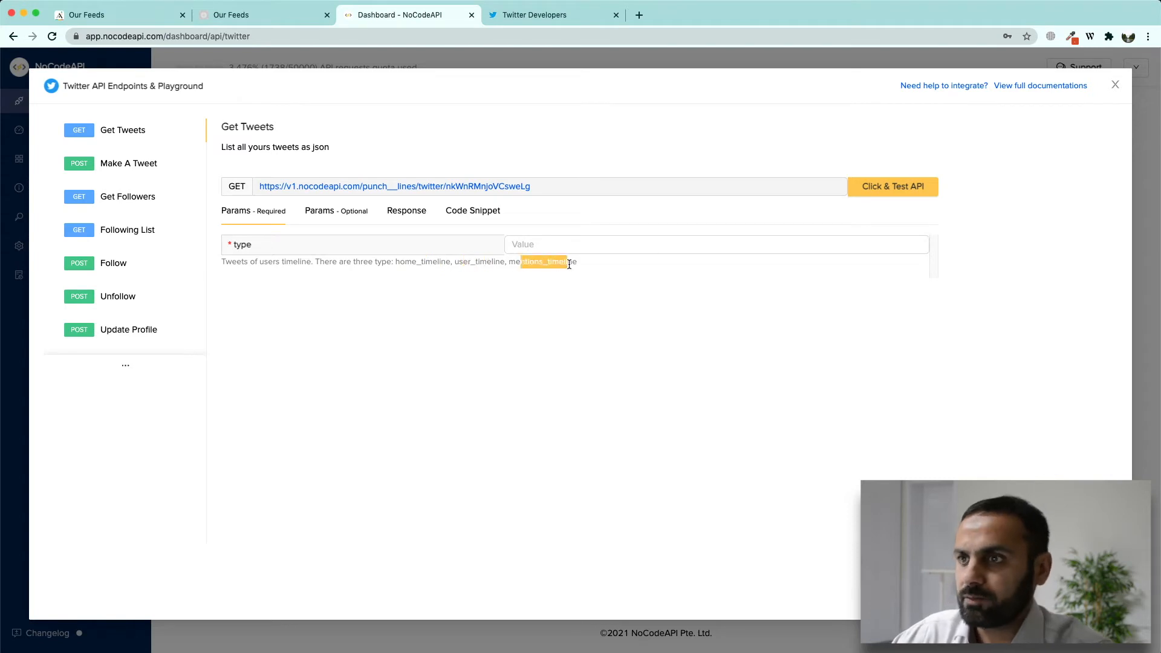
pyautogui.moveTo(395, 261); pyautogui.dragTo(448, 264)
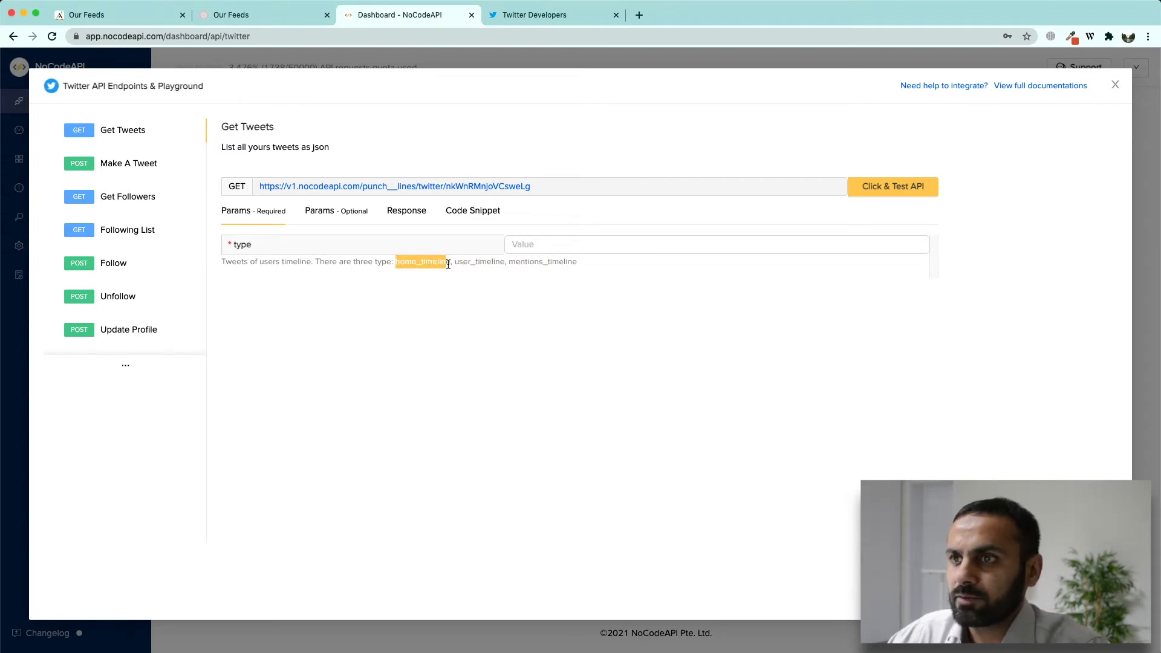
pyautogui.click(523, 252)
pyautogui.press('cmd+v')
pyautogui.click(883, 186)
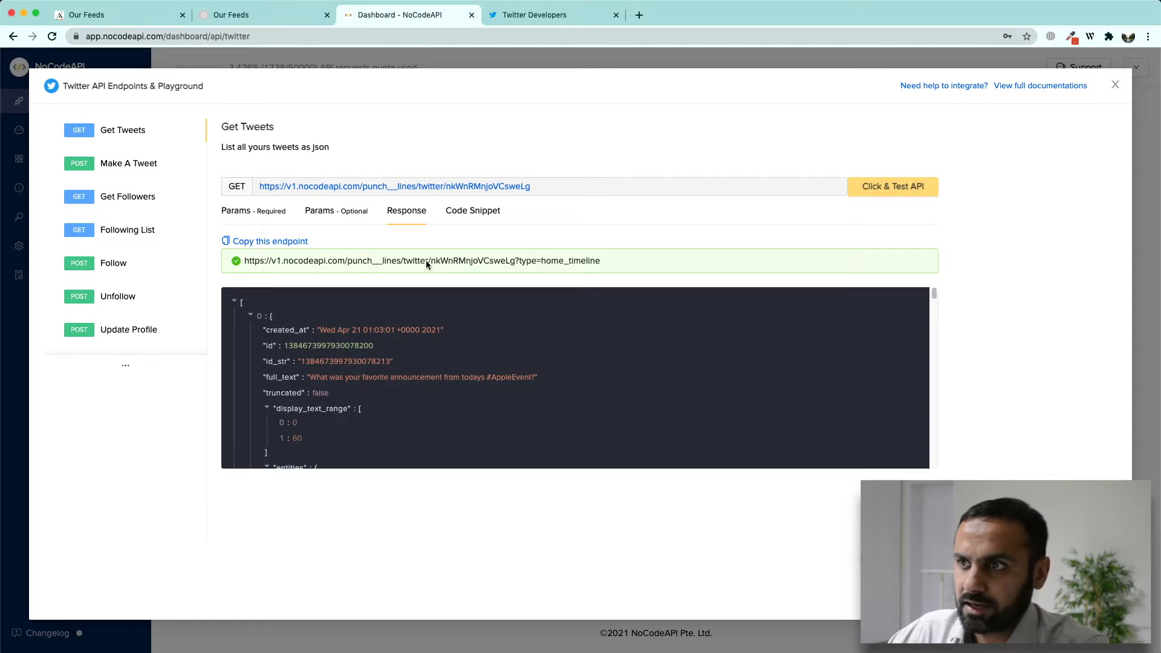
# Step: Copy the tested endpoint URL and switch back to Adalo
pyautogui.moveTo(545, 265); pyautogui.dragTo(241, 262)
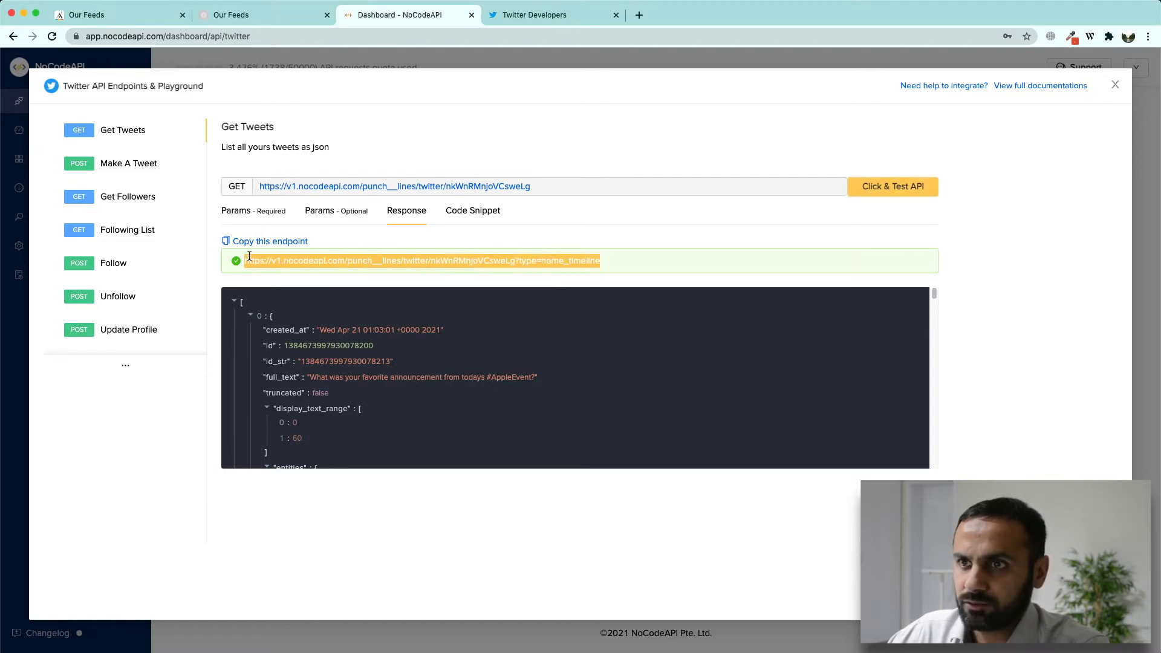
pyautogui.click(262, 244)
pyautogui.click(161, 23)
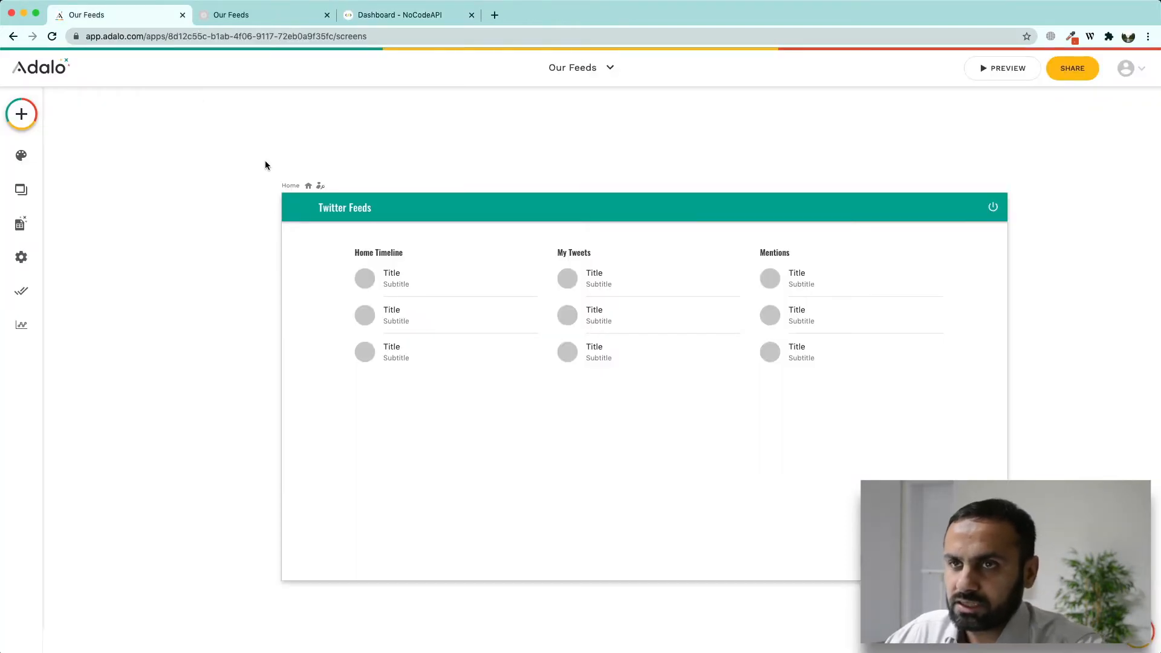
# Step: Add an external collection named Home with the copied NoCodeAPI URL as base URL
pyautogui.click(20, 225)
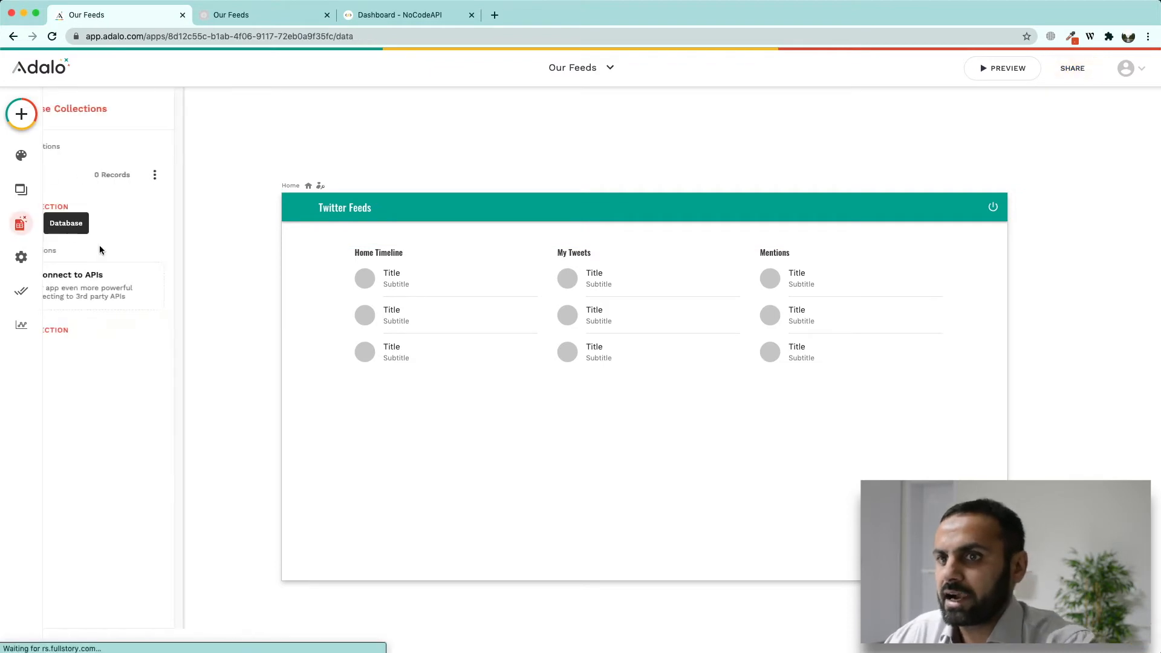
pyautogui.click(129, 331)
pyautogui.click(465, 280)
pyautogui.write('Home')
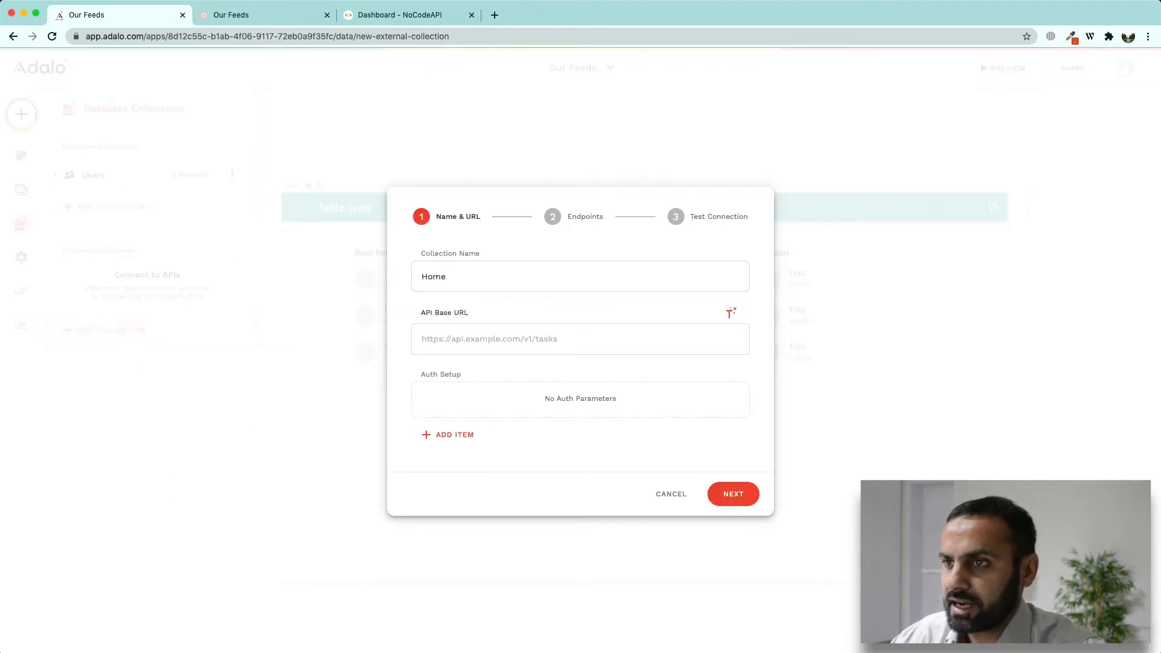
pyautogui.press('Tab')
pyautogui.press('super+v')
# Step: Add a content-type: text/html header to the collection's auth setup
pyautogui.click(464, 447)
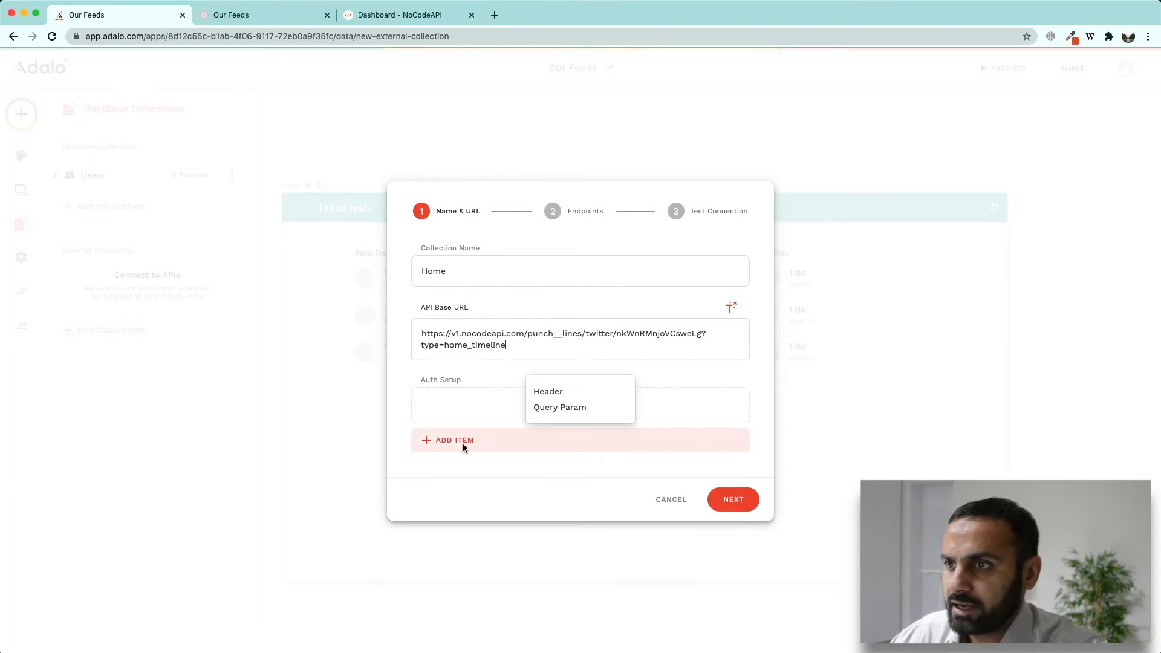
pyautogui.click(540, 393)
pyautogui.write('content')
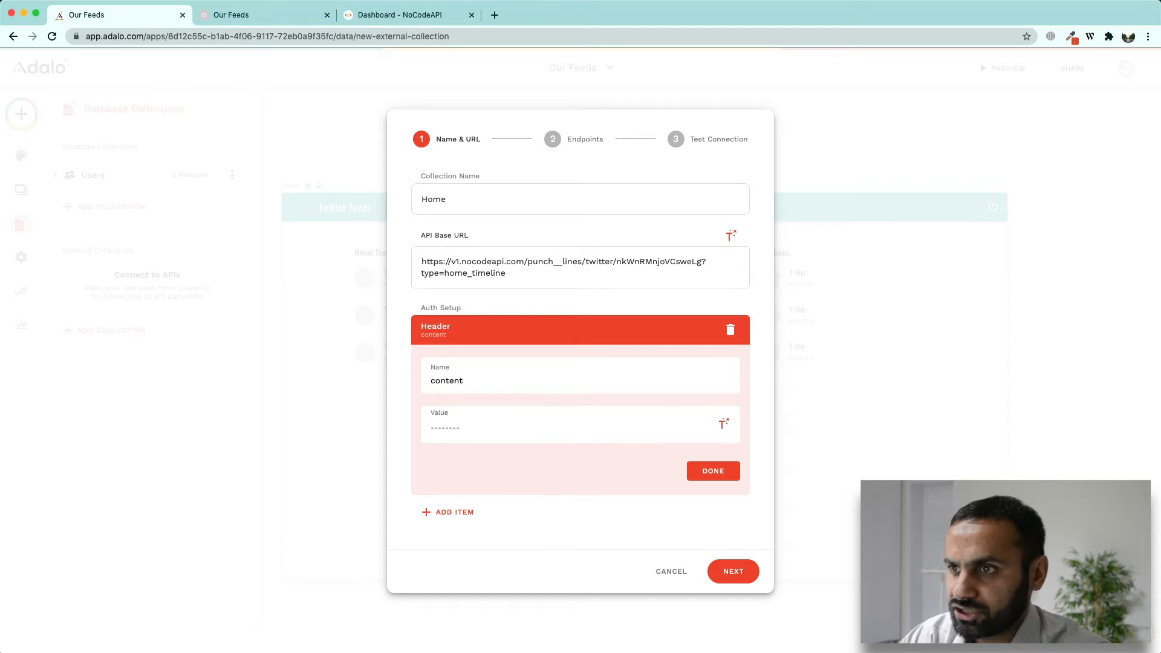
pyautogui.write('ext/html')
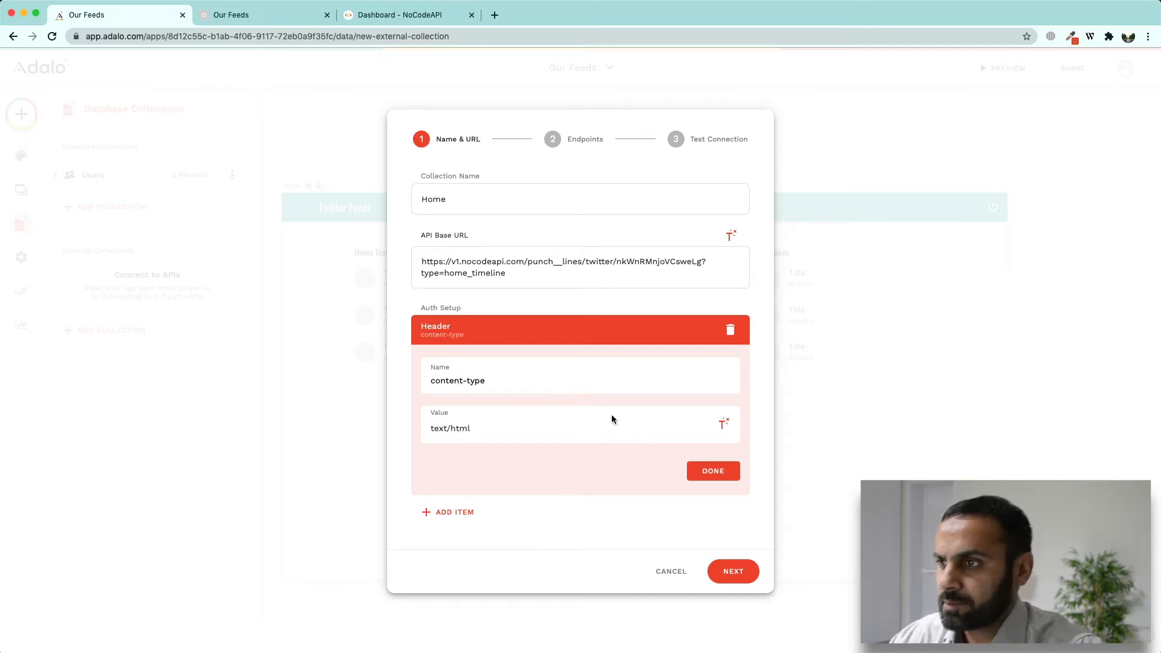
pyautogui.click(702, 470)
# Step: Review the Get All endpoint, run the connection test, and create the Home collection
pyautogui.click(730, 494)
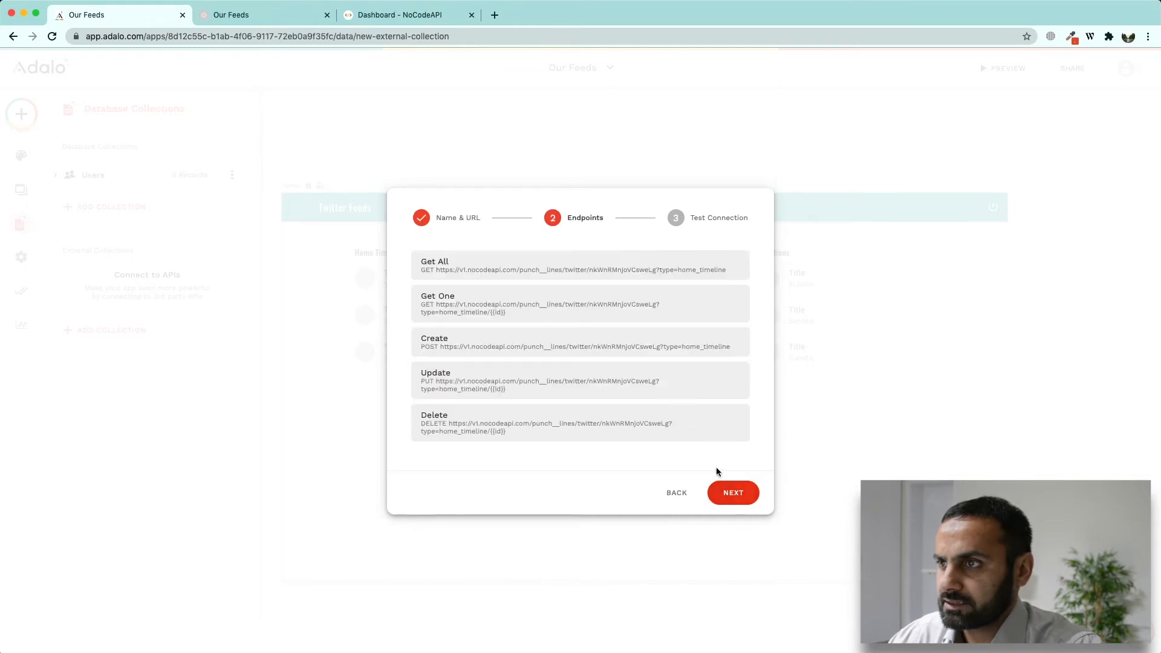
pyautogui.click(709, 268)
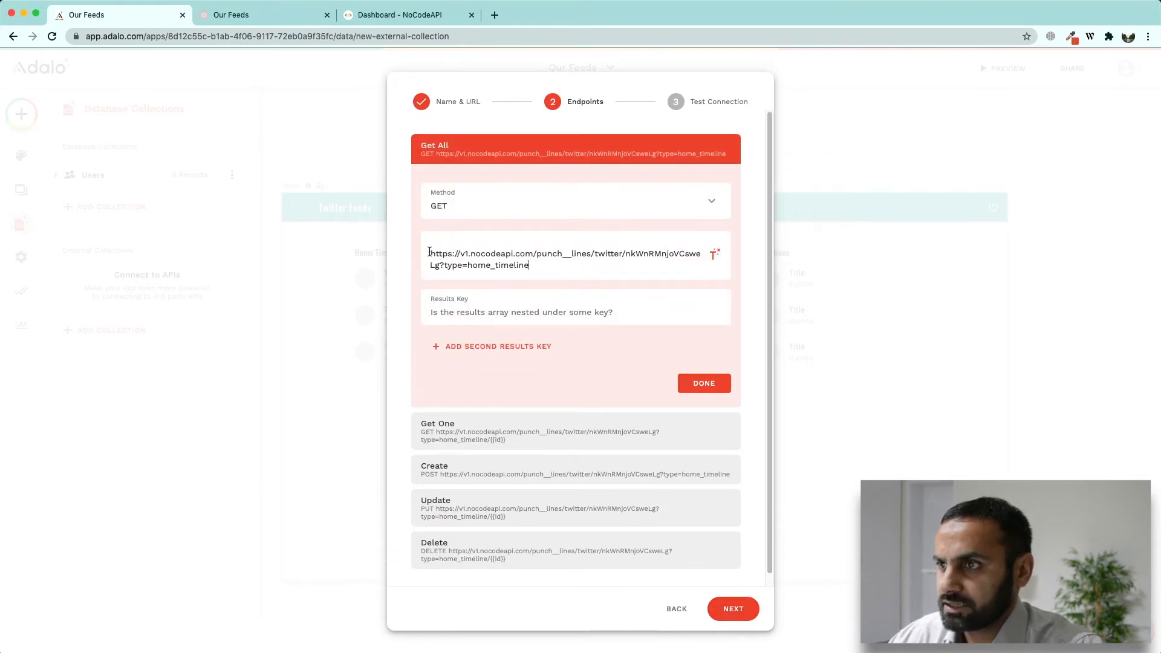
pyautogui.click(696, 384)
pyautogui.click(742, 490)
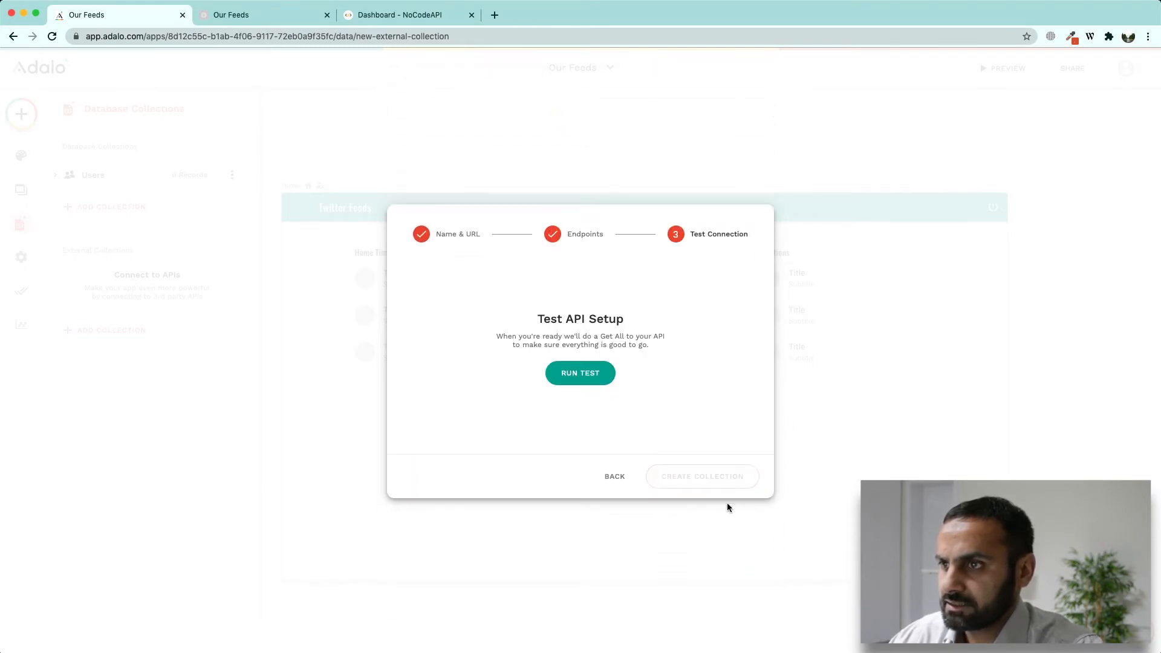
pyautogui.click(575, 373)
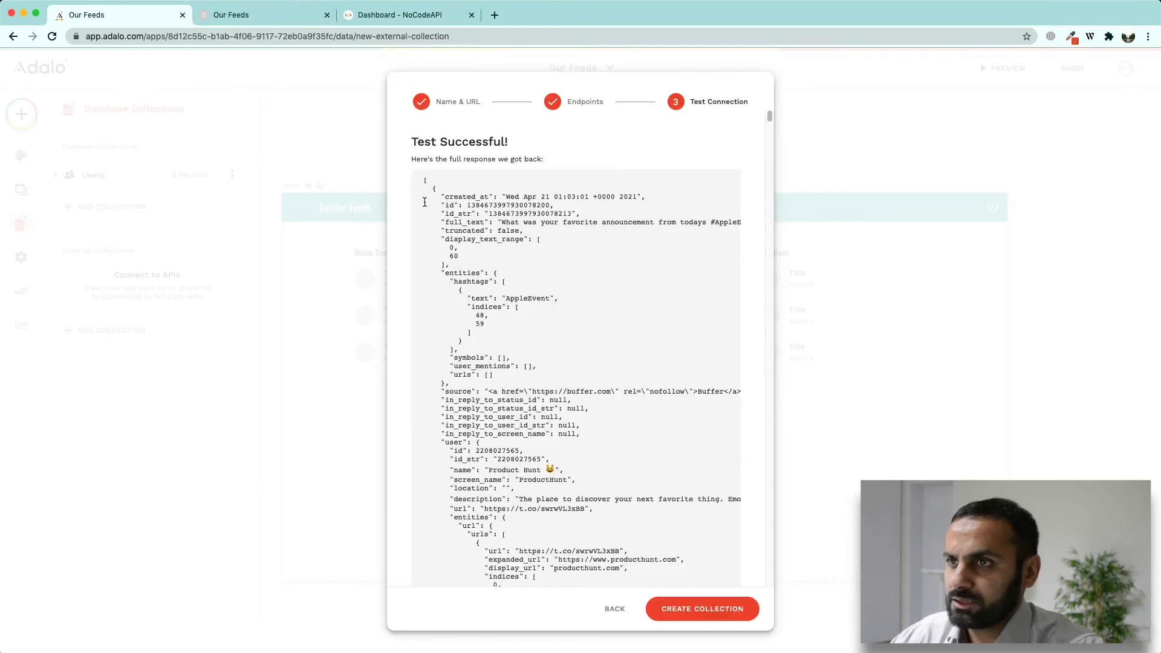
pyautogui.moveTo(411, 141); pyautogui.dragTo(503, 141)
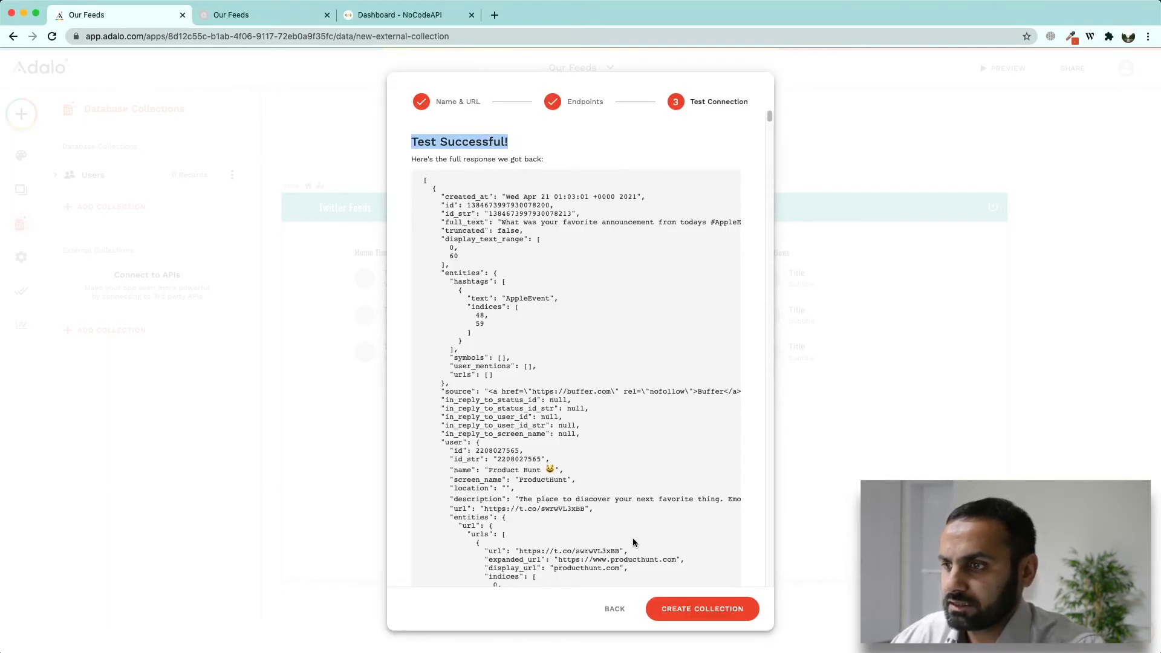
pyautogui.click(682, 609)
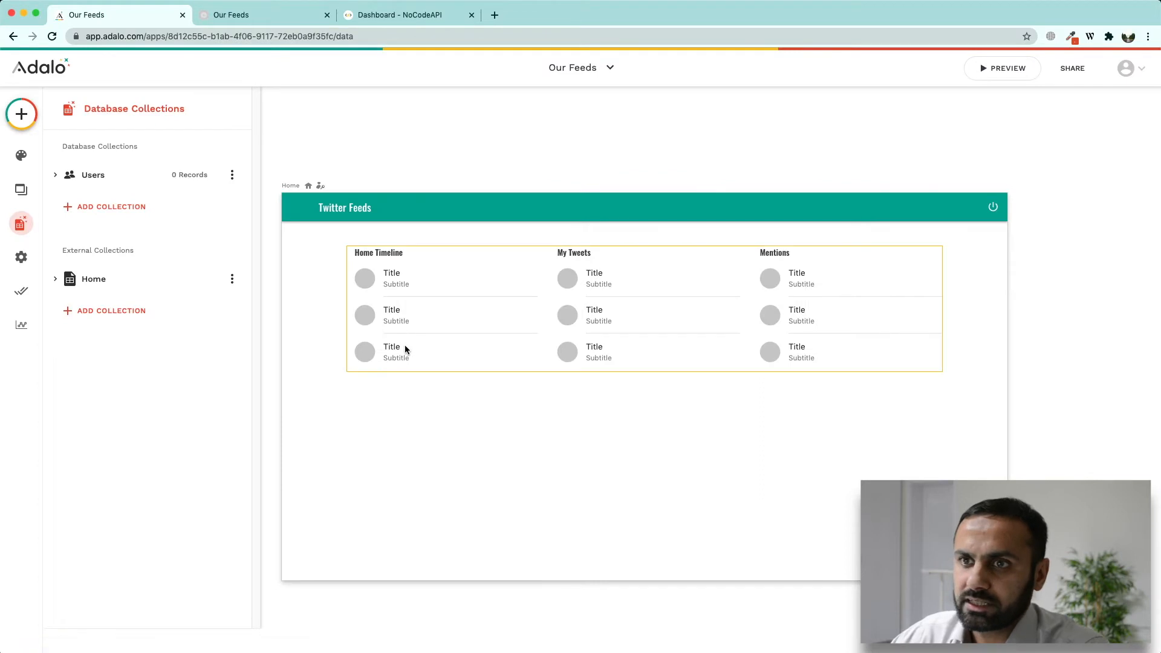
# Step: Start a new external collection named Profile and paste the NoCodeAPI Twitter URL
pyautogui.click(98, 311)
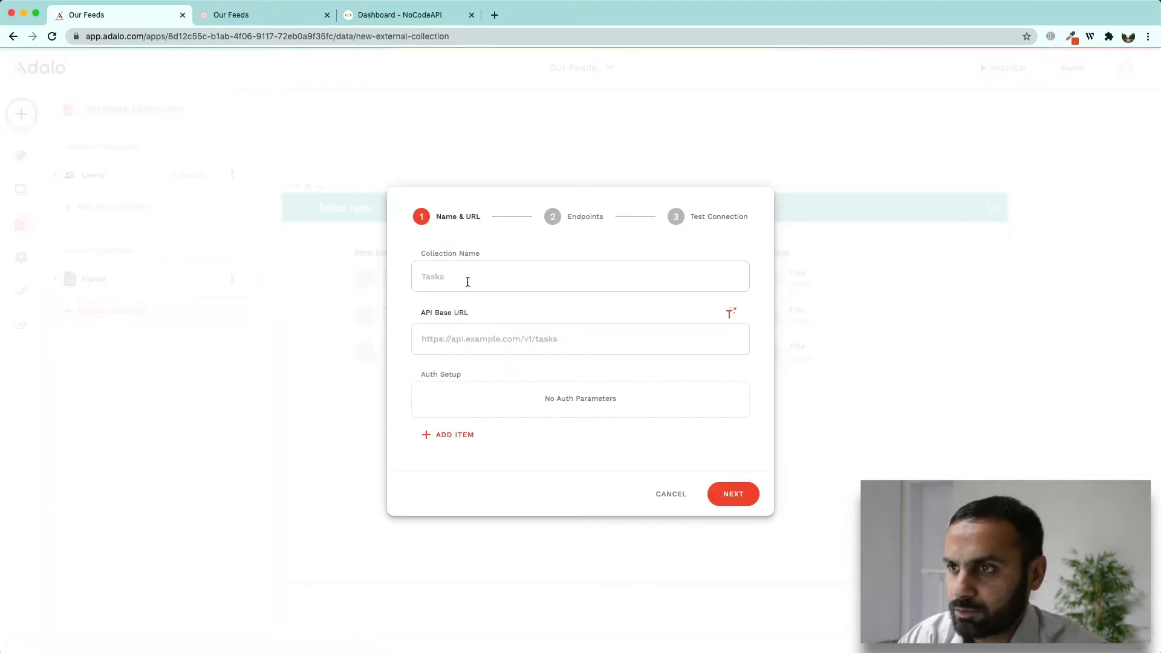
pyautogui.write('Our Profile')
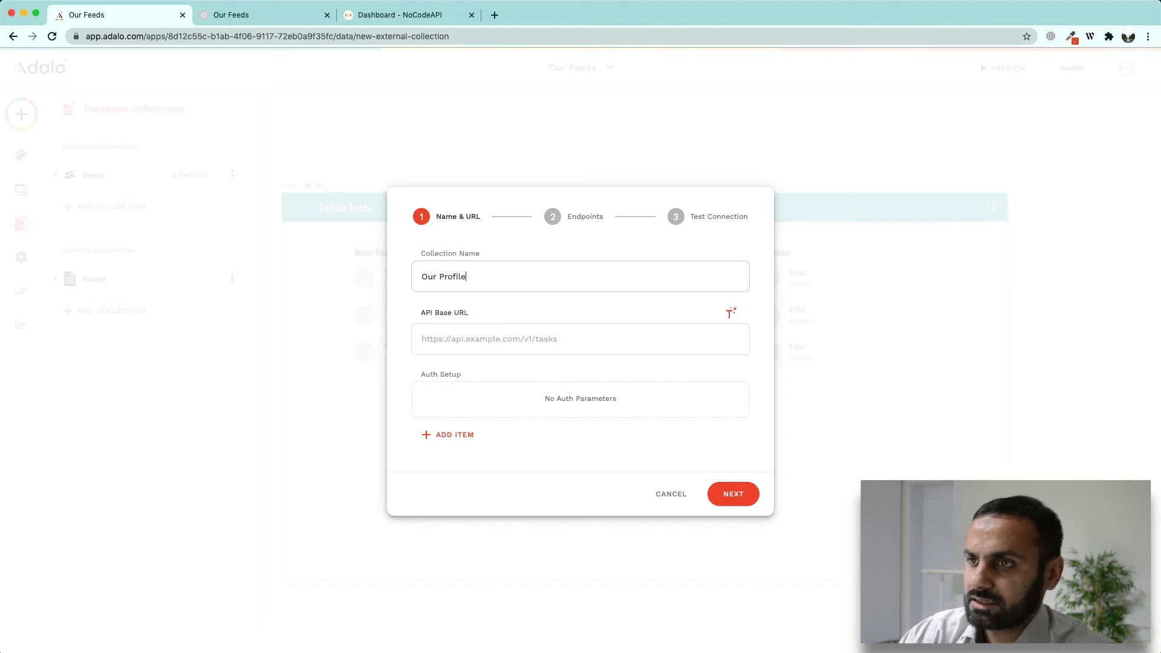
pyautogui.hotkey('alt', 'Left')
pyautogui.hotkey('alt', 'BackSpace')
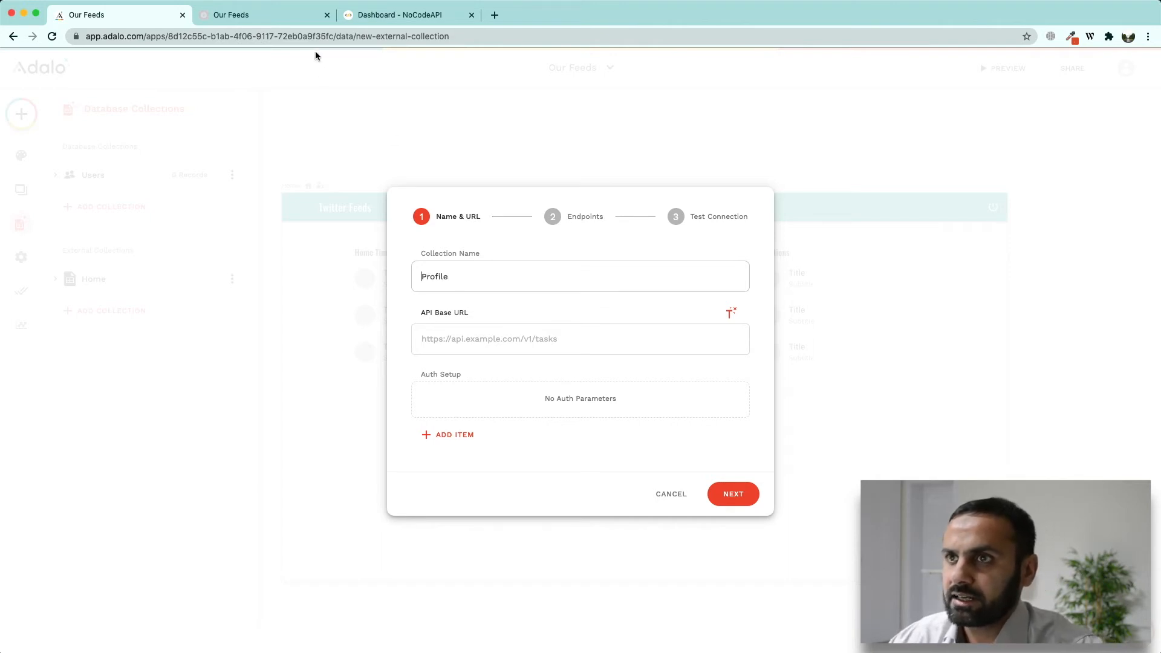
pyautogui.click(471, 340)
pyautogui.press('super+v')
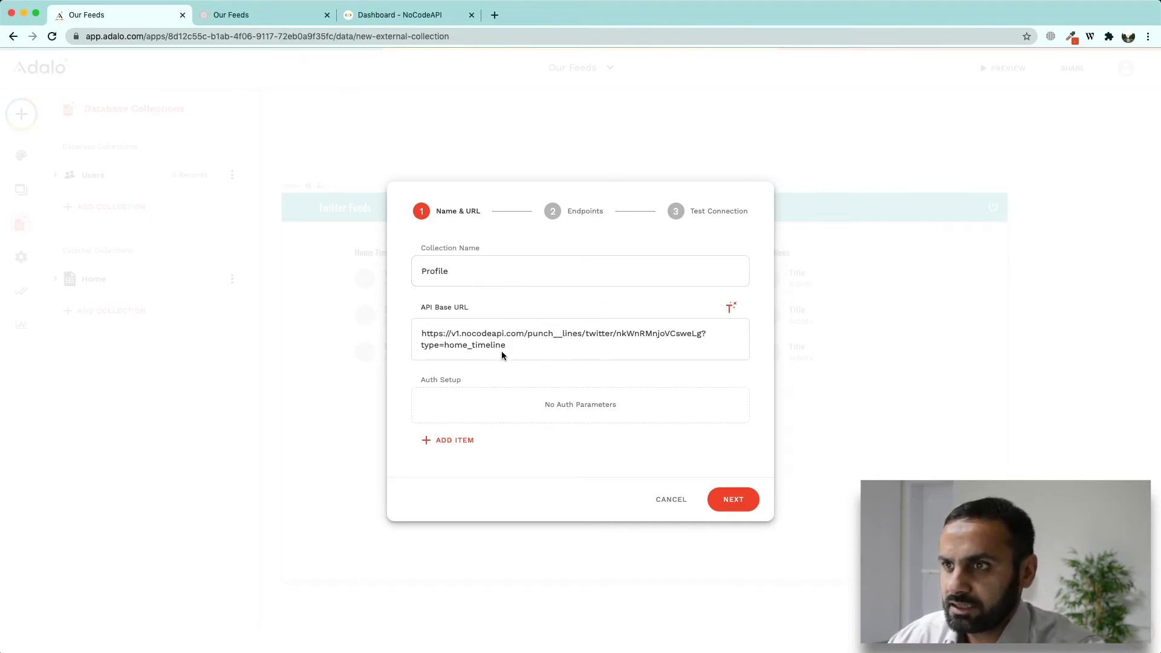
# Step: Look up the user_timeline type option in NoCodeAPI's help text
pyautogui.doubleClick(474, 345)
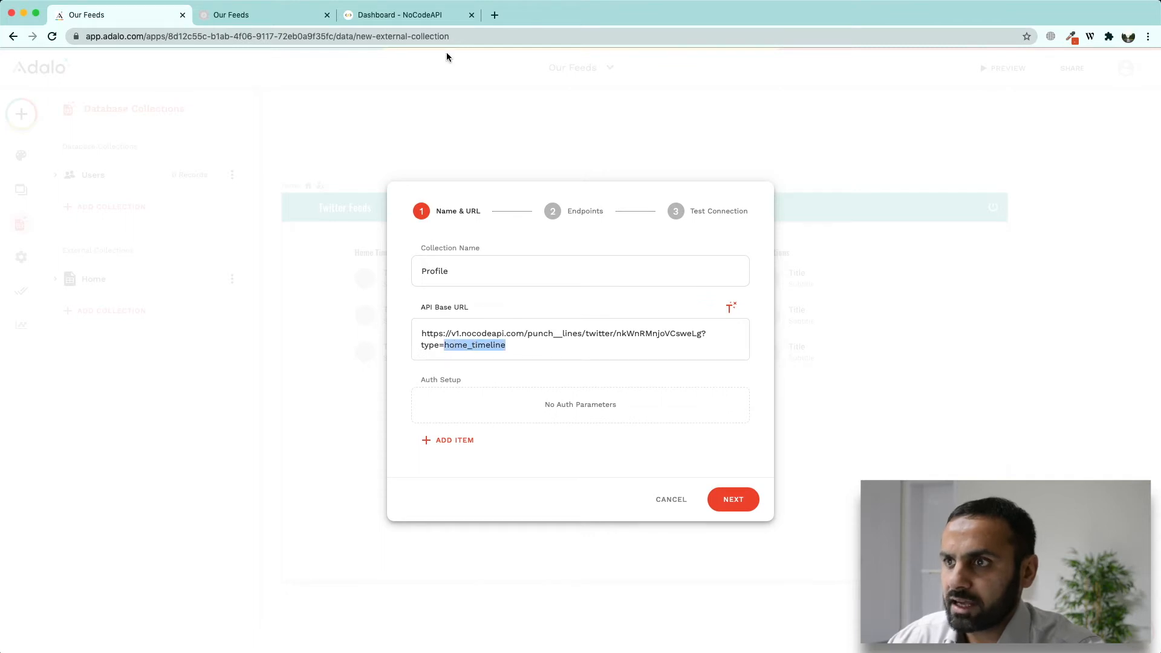
pyautogui.click(401, 16)
pyautogui.click(273, 213)
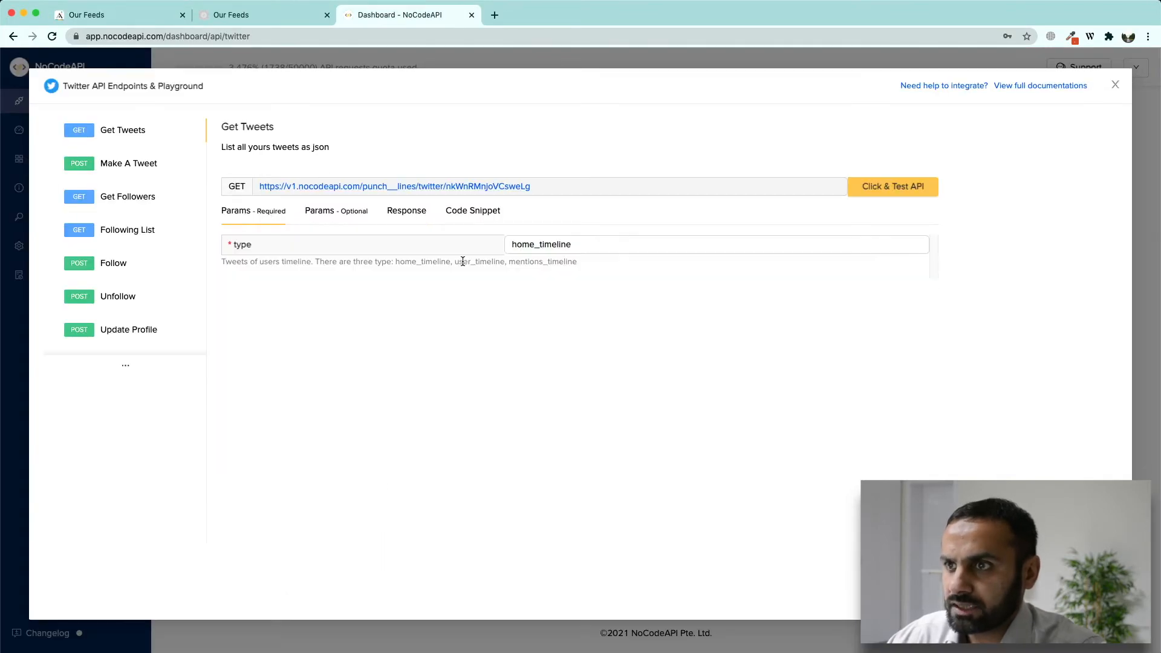
pyautogui.moveTo(459, 263); pyautogui.dragTo(468, 264)
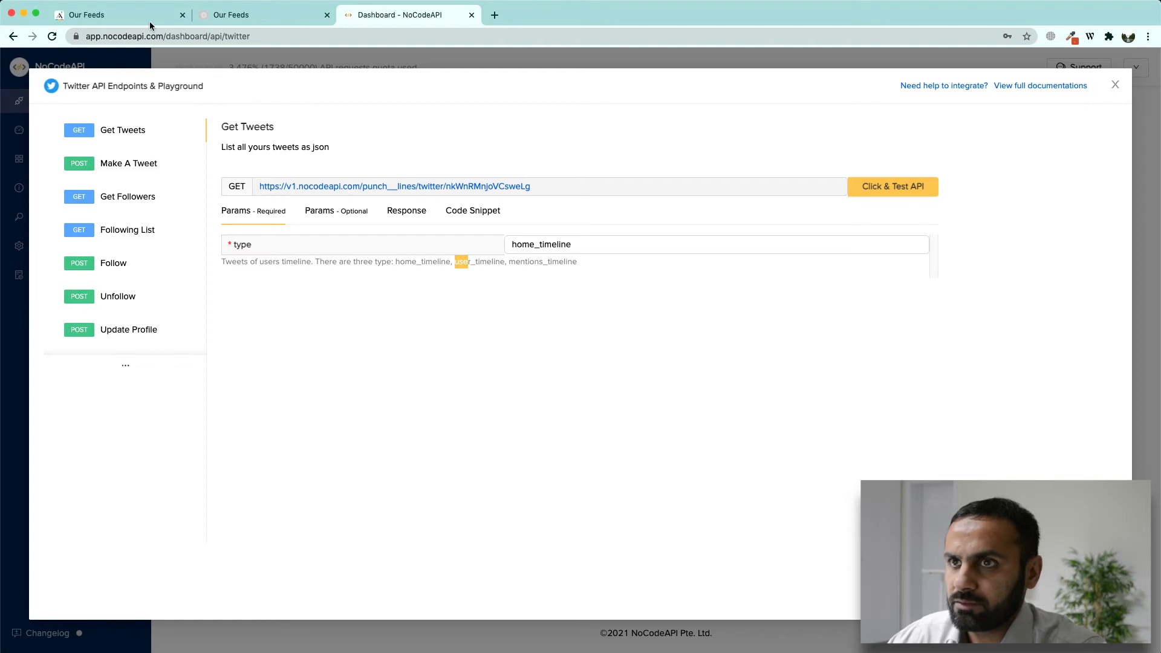
pyautogui.click(155, 17)
# Step: Change the URL type to user_timeline and add a content-type: text/html header
pyautogui.press('cmd+v')
pyautogui.click(436, 440)
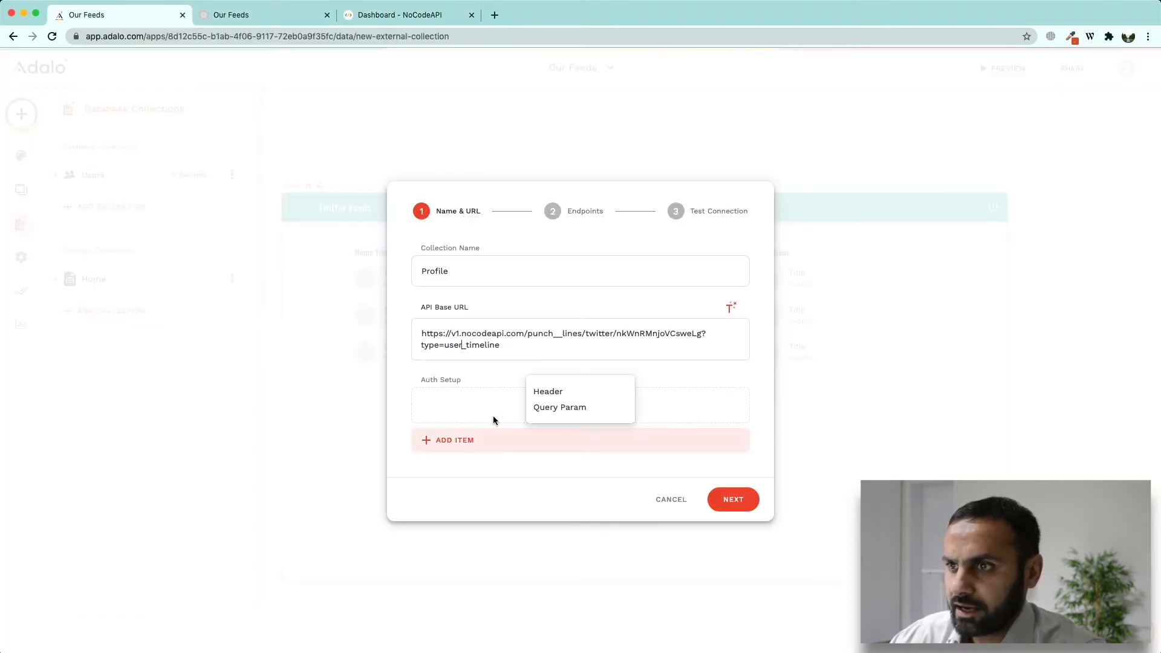
pyautogui.click(548, 392)
pyautogui.write('content-type')
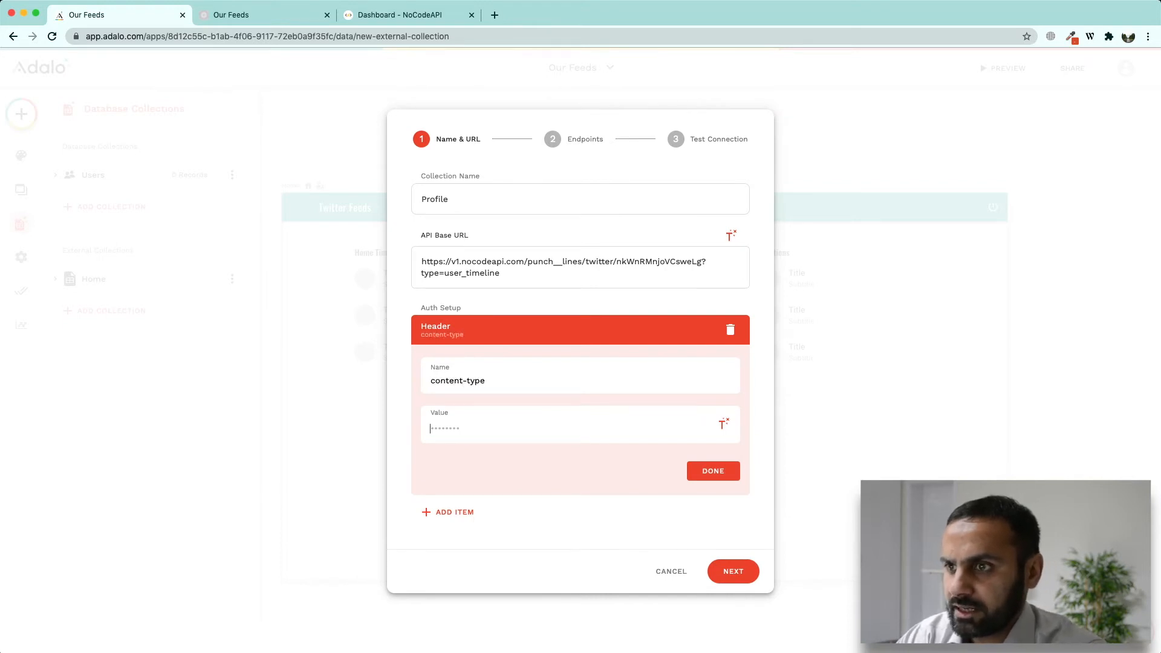
pyautogui.write('text/html')
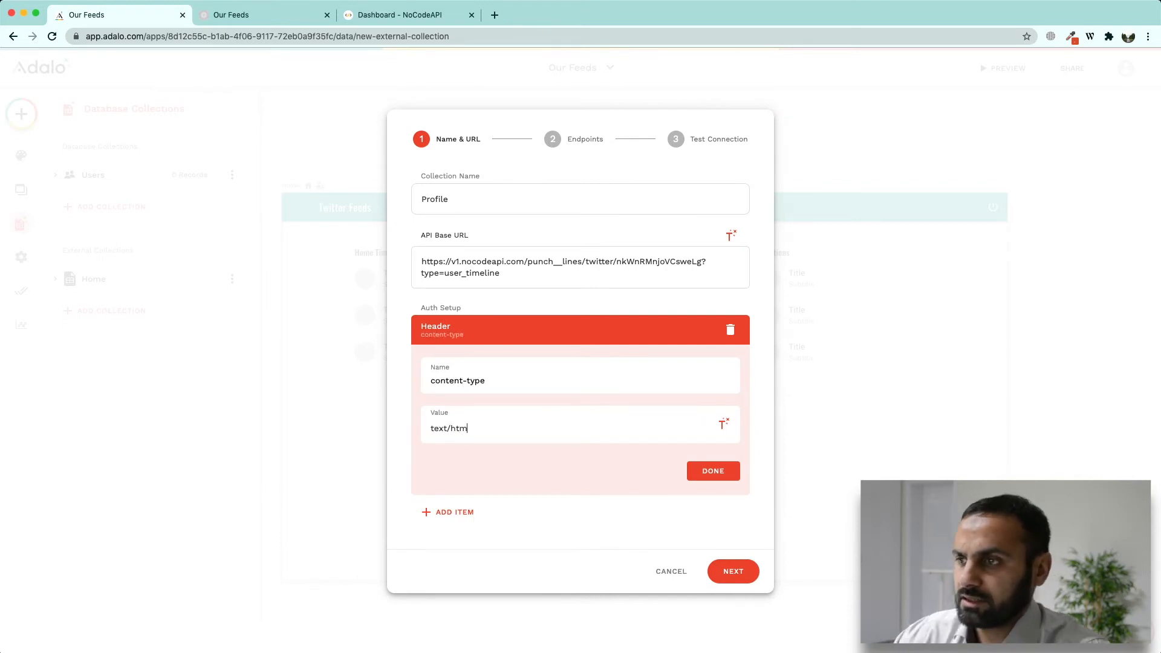
pyautogui.click(710, 477)
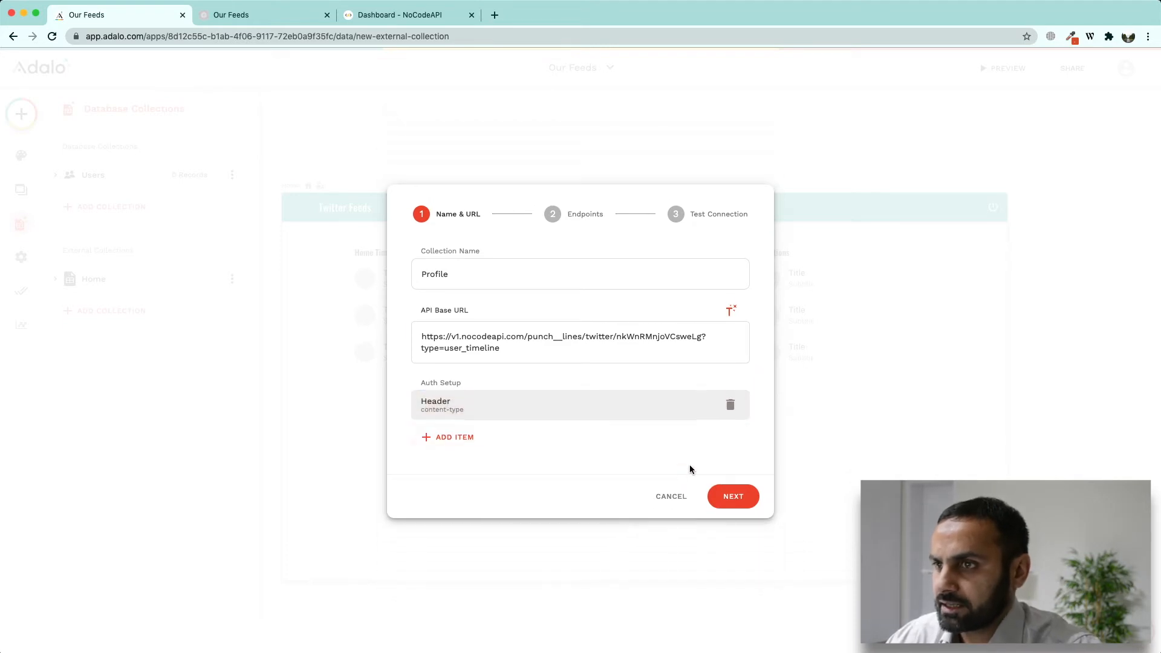
# Step: Step through endpoints, run the connection test, and create the Profile collection
pyautogui.click(745, 497)
pyautogui.click(537, 280)
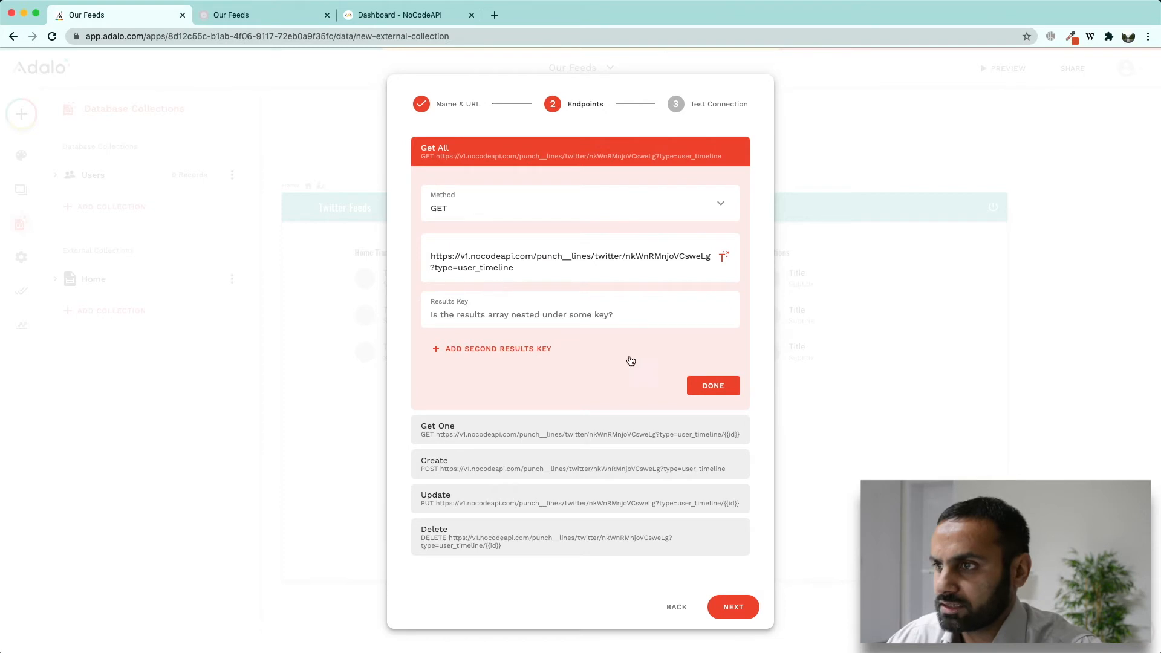
pyautogui.click(696, 389)
pyautogui.click(734, 487)
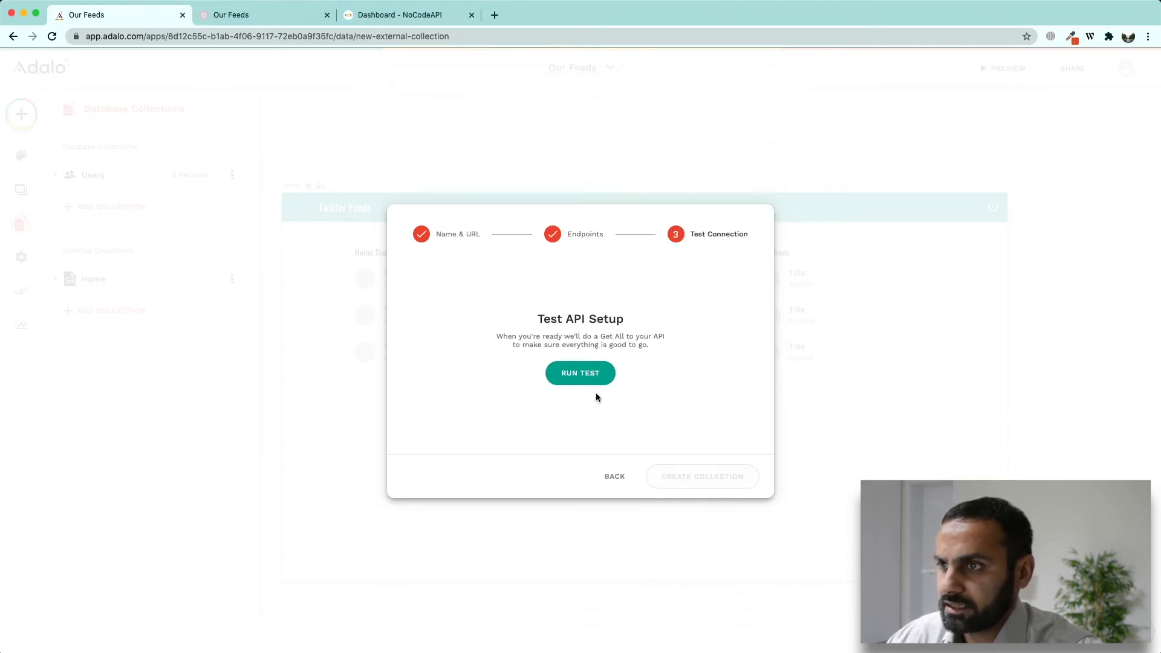
pyautogui.click(580, 373)
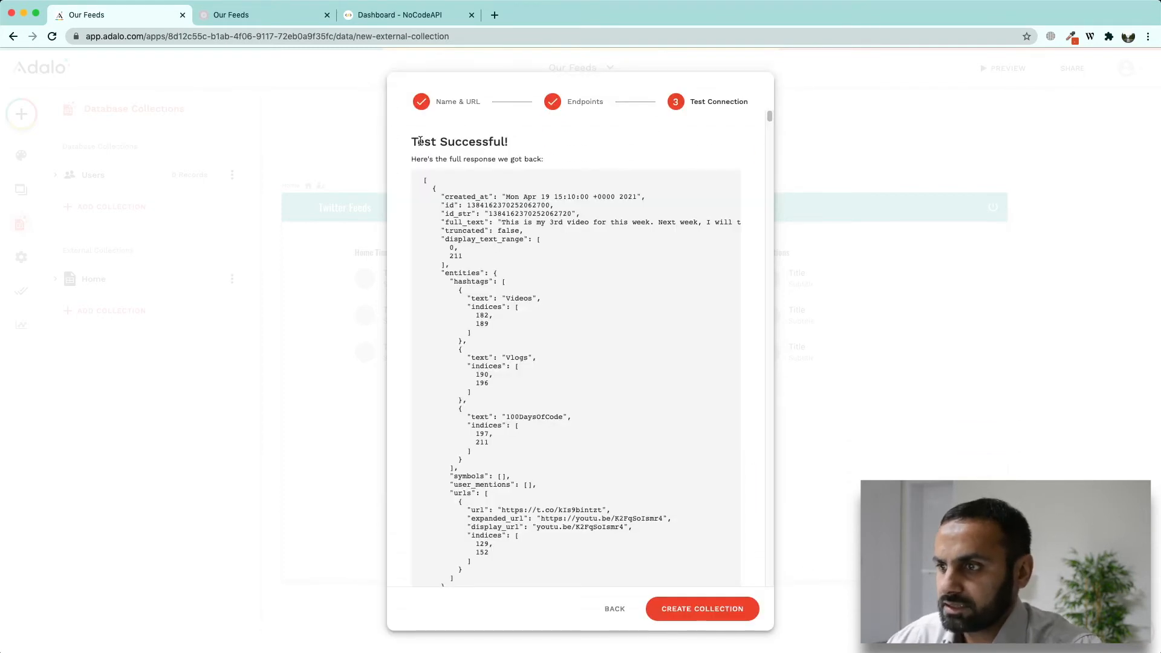
pyautogui.scroll(-5, 509, 478)
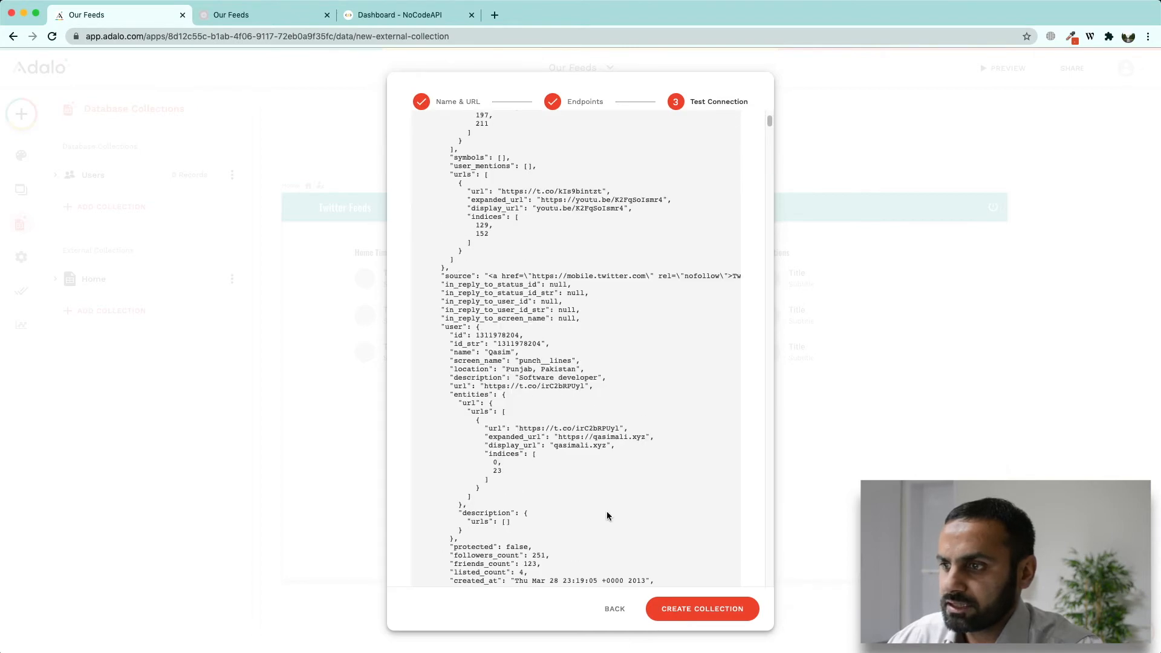
pyautogui.click(689, 608)
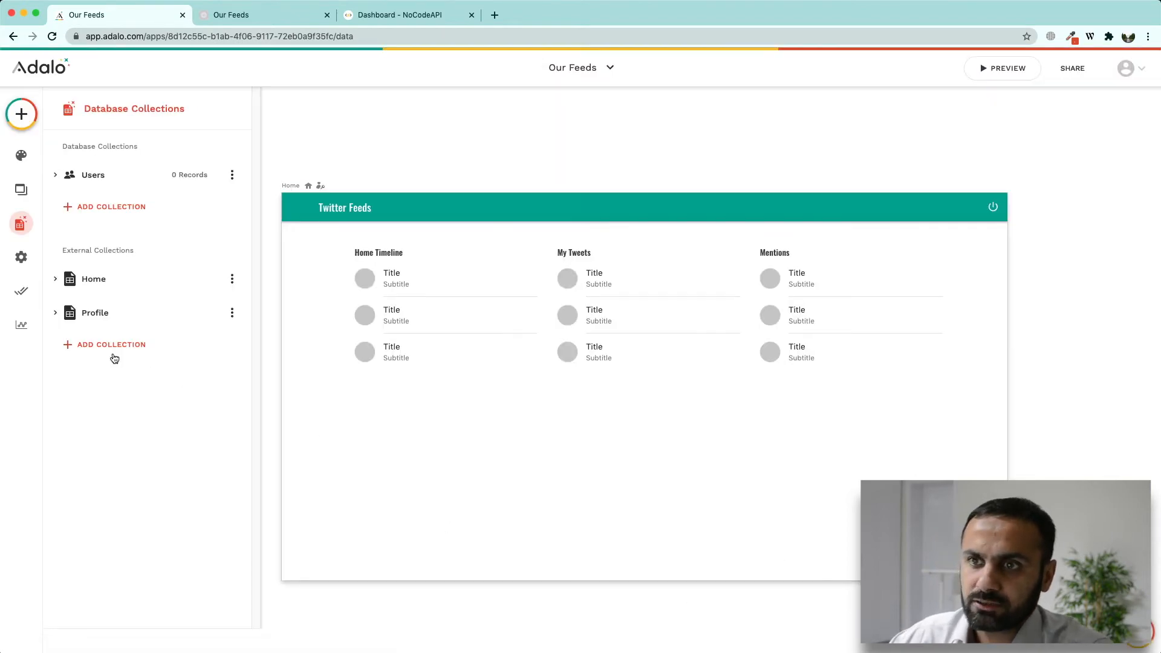
pyautogui.click(97, 345)
# Step: Name the new collection Mentions, with the NoCodeAPI Twitter URL ending type=mentions_timeline and an auth item
pyautogui.click(470, 280)
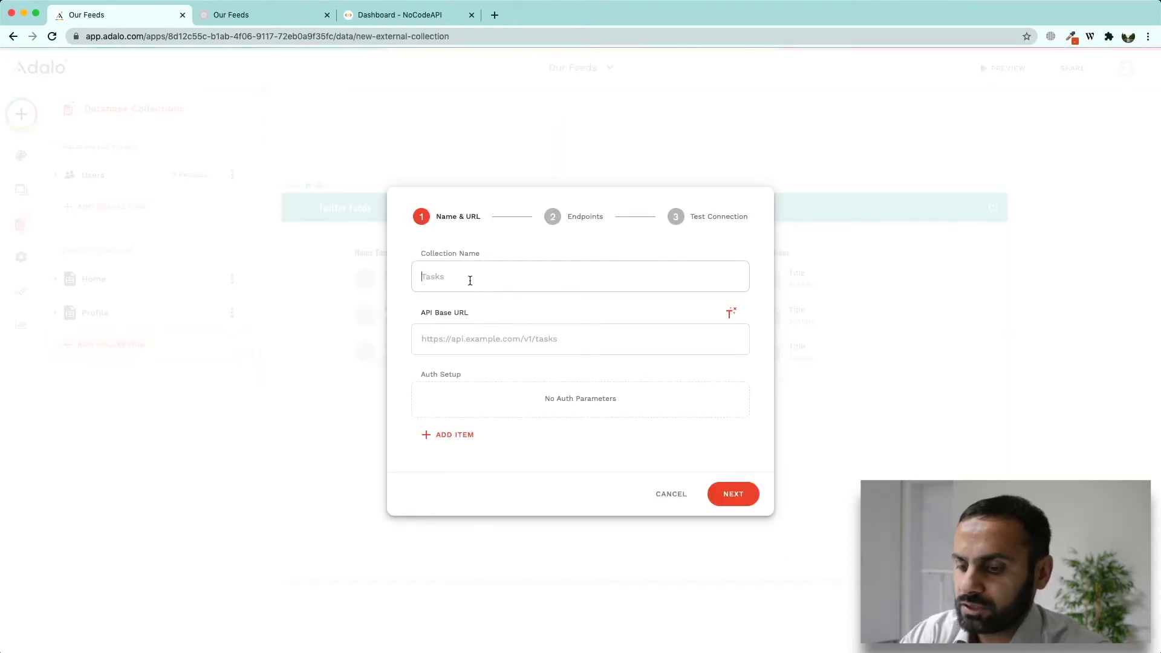
pyautogui.write('Mentions')
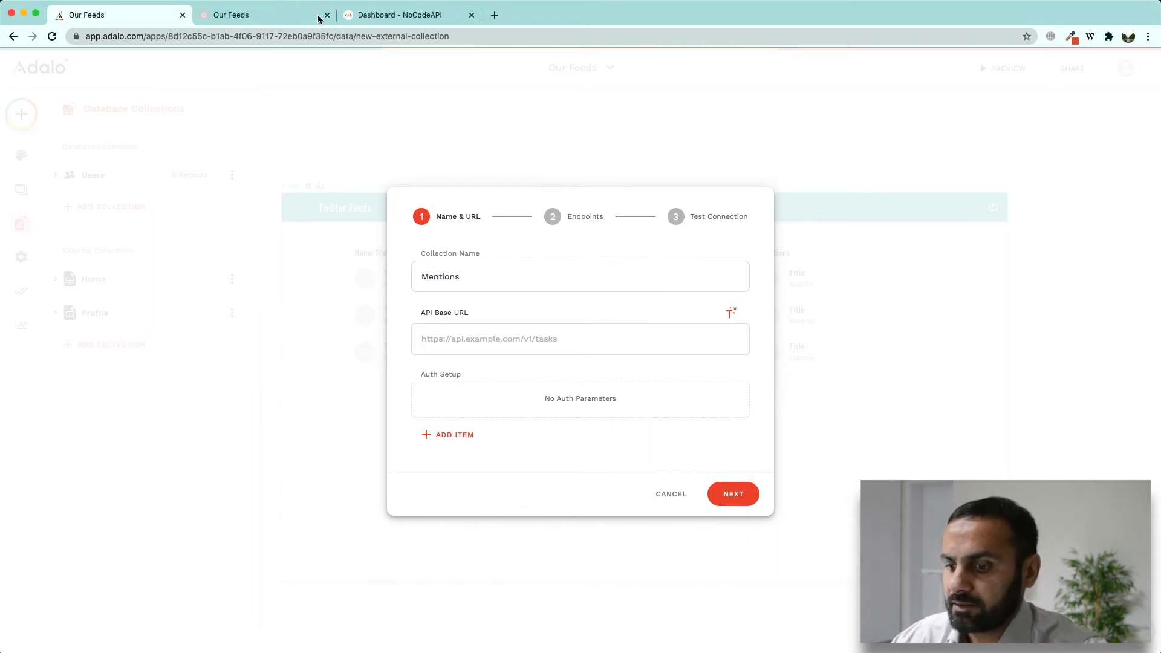
pyautogui.click(501, 339)
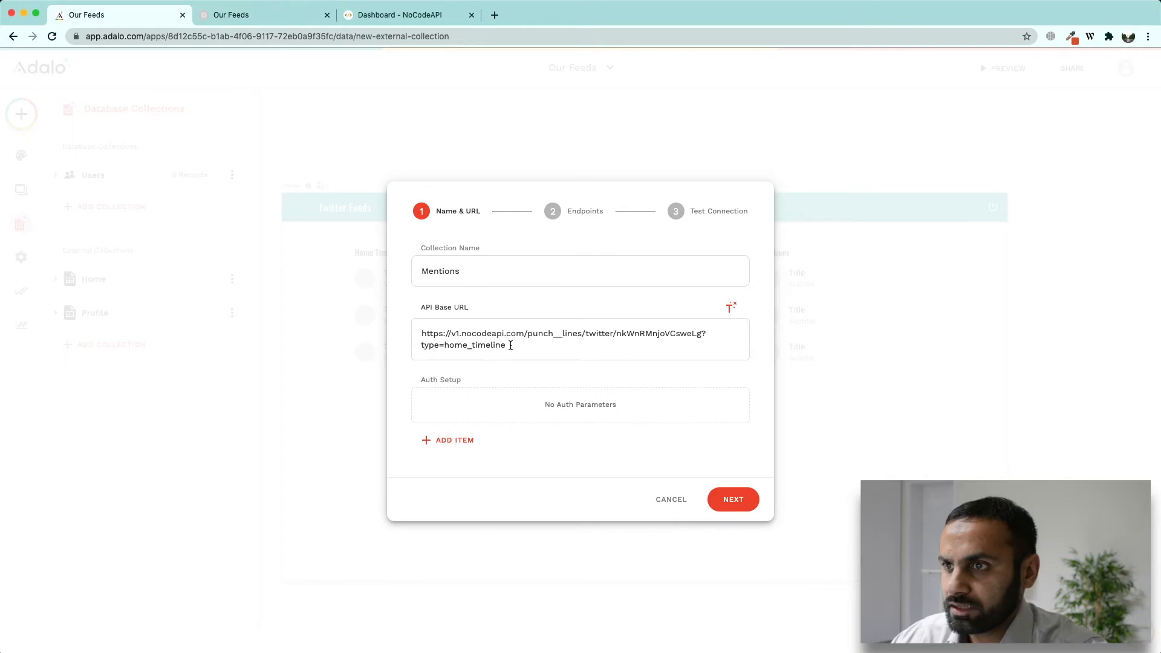
pyautogui.moveTo(445, 344); pyautogui.dragTo(510, 350)
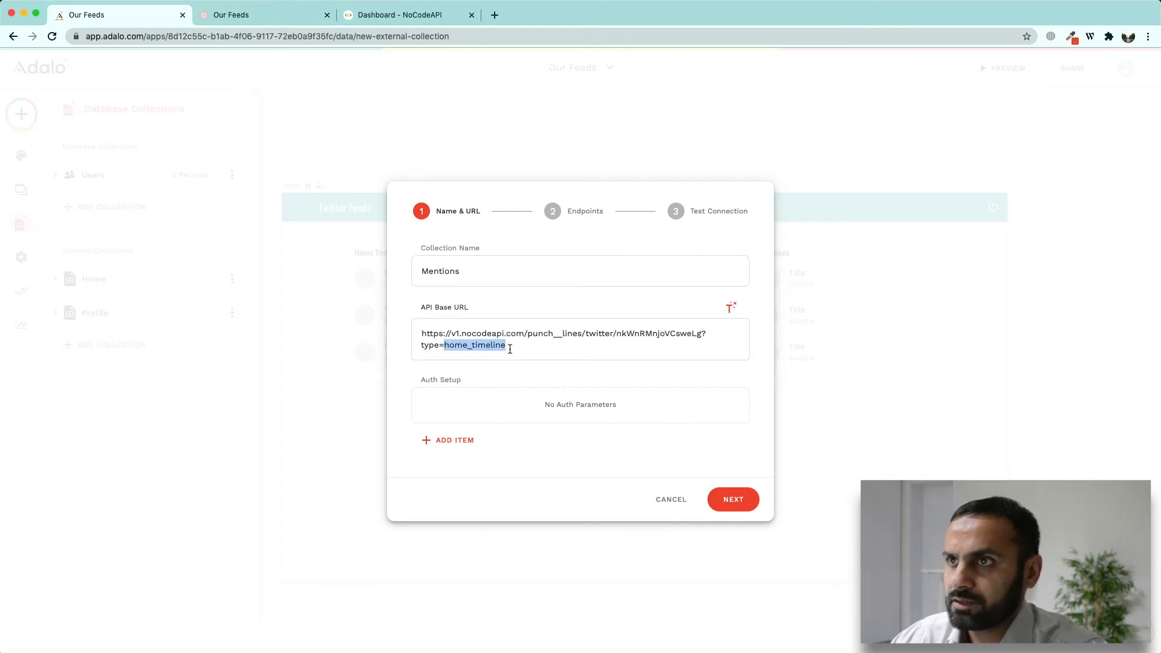
pyautogui.click(425, 23)
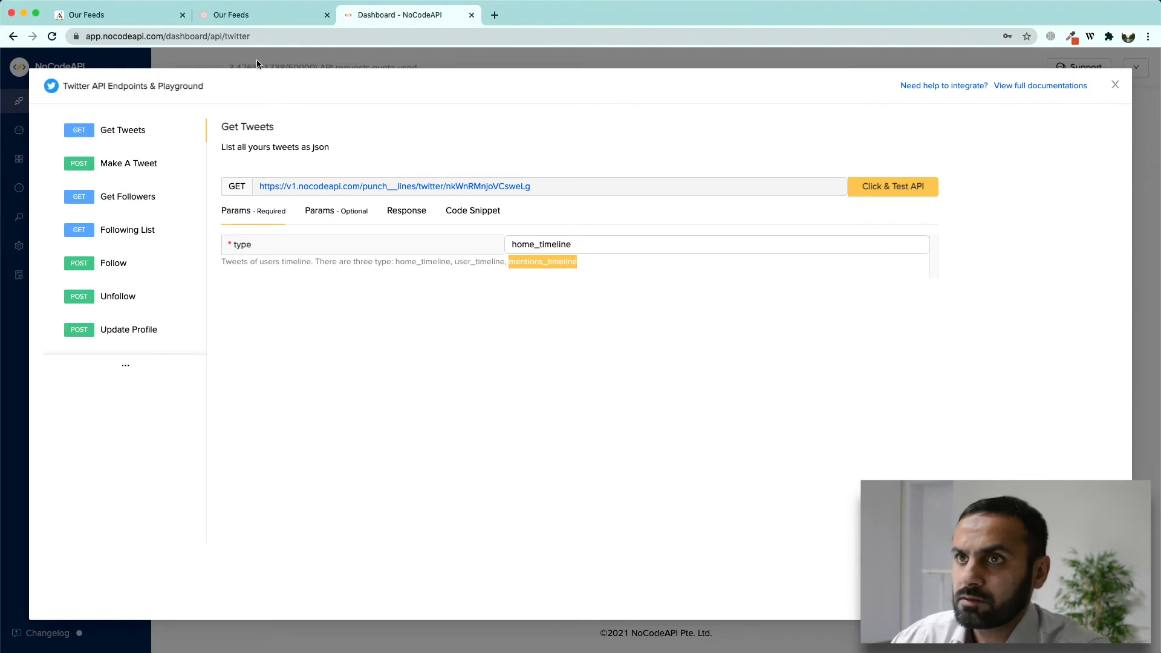
pyautogui.click(121, 15)
pyautogui.click(459, 441)
# Step: Add a content-type: text/html header to the Mentions collection
pyautogui.click(544, 393)
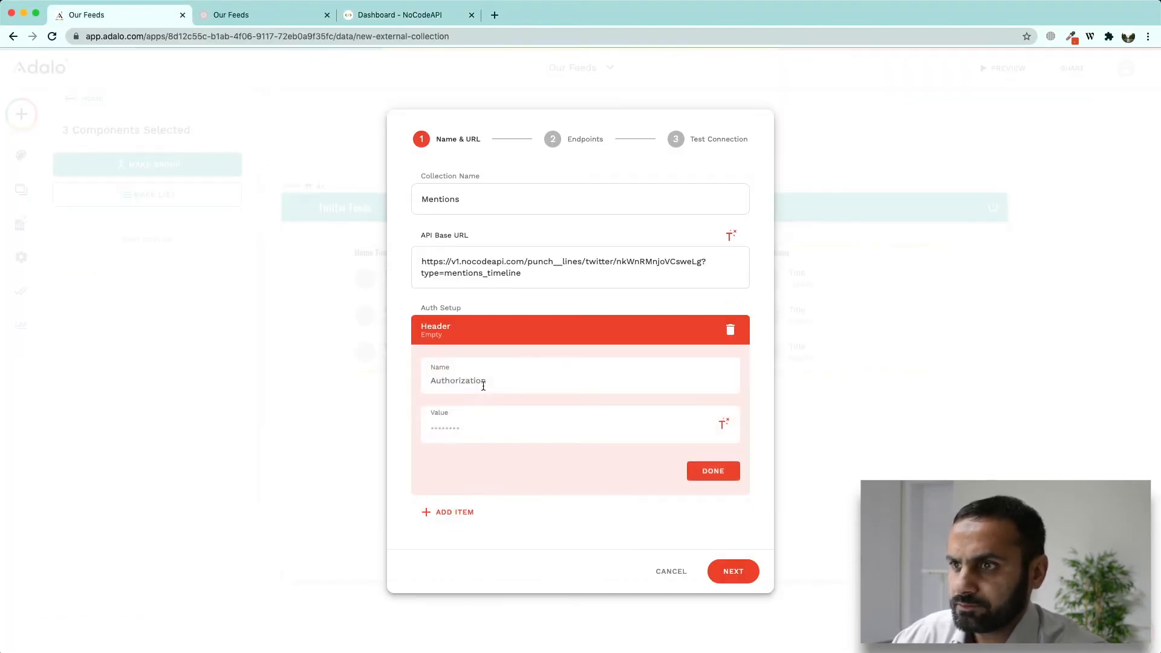
pyautogui.write('content-type')
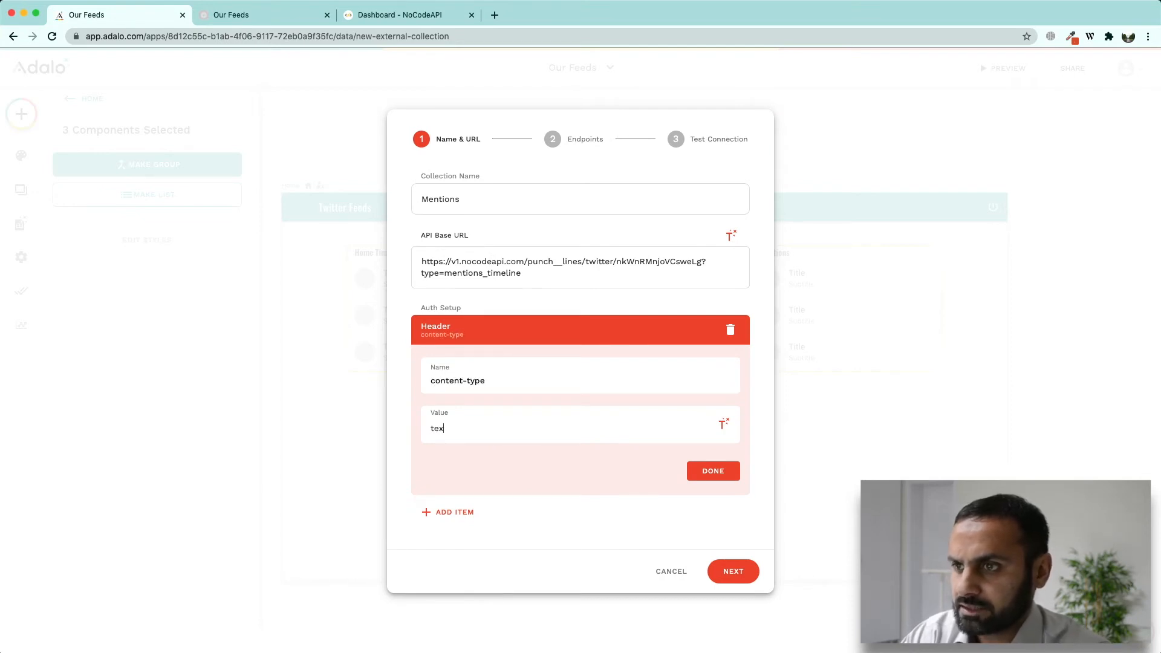
pyautogui.click(713, 471)
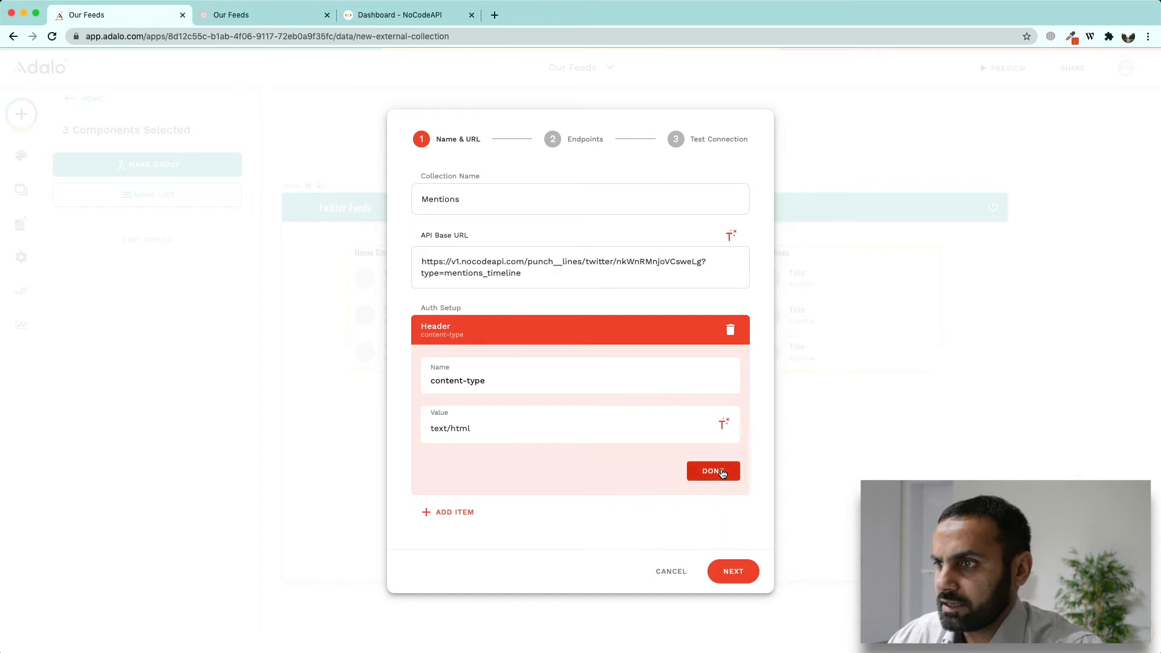
# Step: Confirm the Get All endpoint, run a successful connection test and create the Mentions collection
pyautogui.click(733, 494)
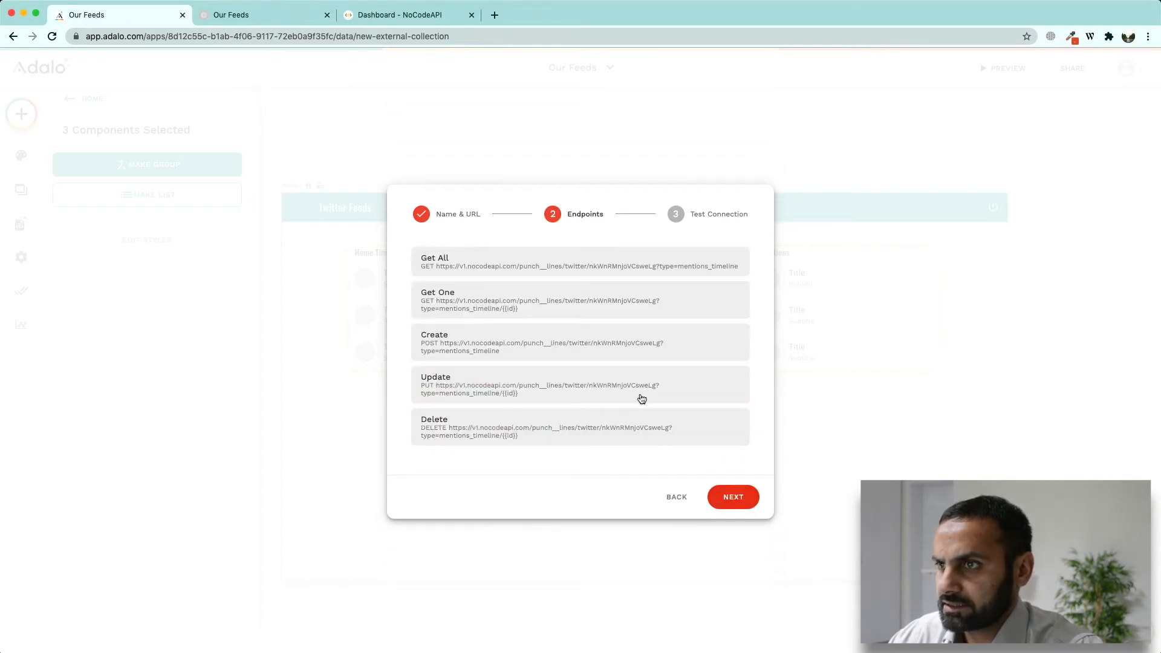
pyautogui.click(596, 264)
pyautogui.click(690, 392)
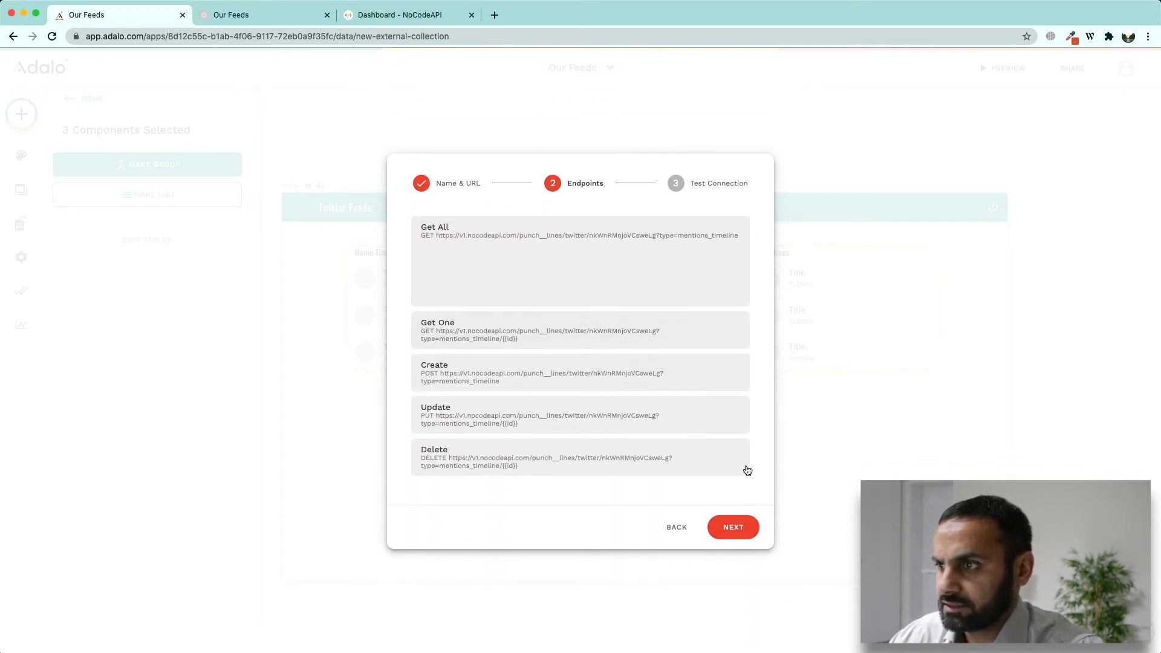
pyautogui.click(735, 496)
pyautogui.click(580, 373)
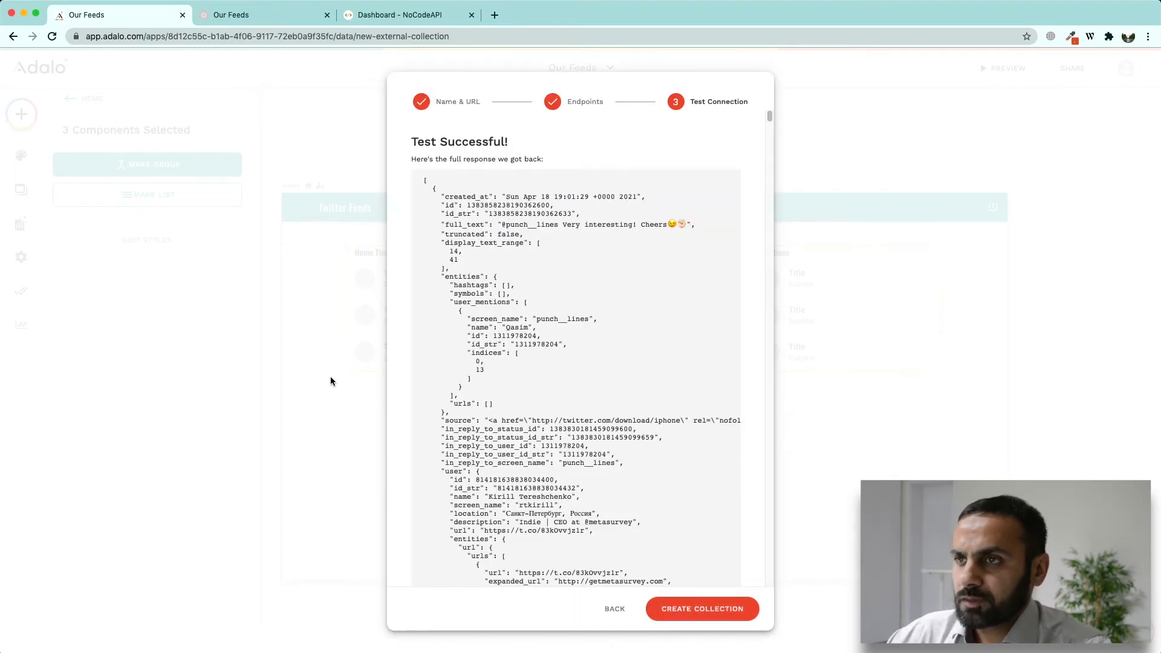
pyautogui.click(702, 610)
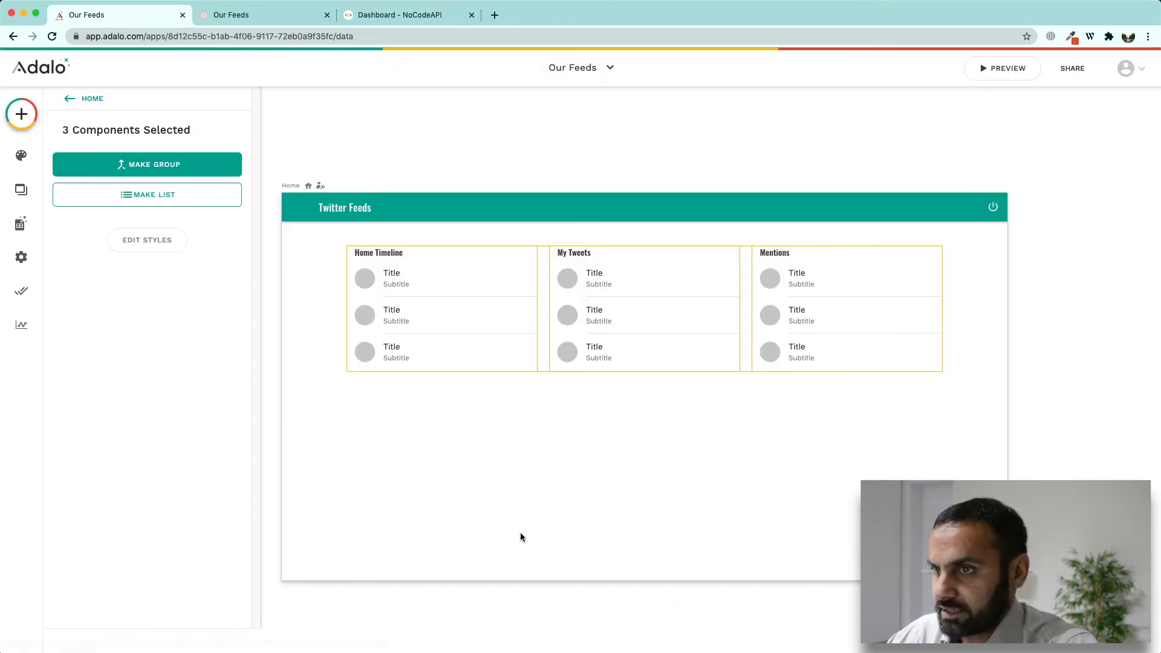
# Step: Make the Home Timeline list a list of Home collection records
pyautogui.click(431, 482)
pyautogui.click(29, 226)
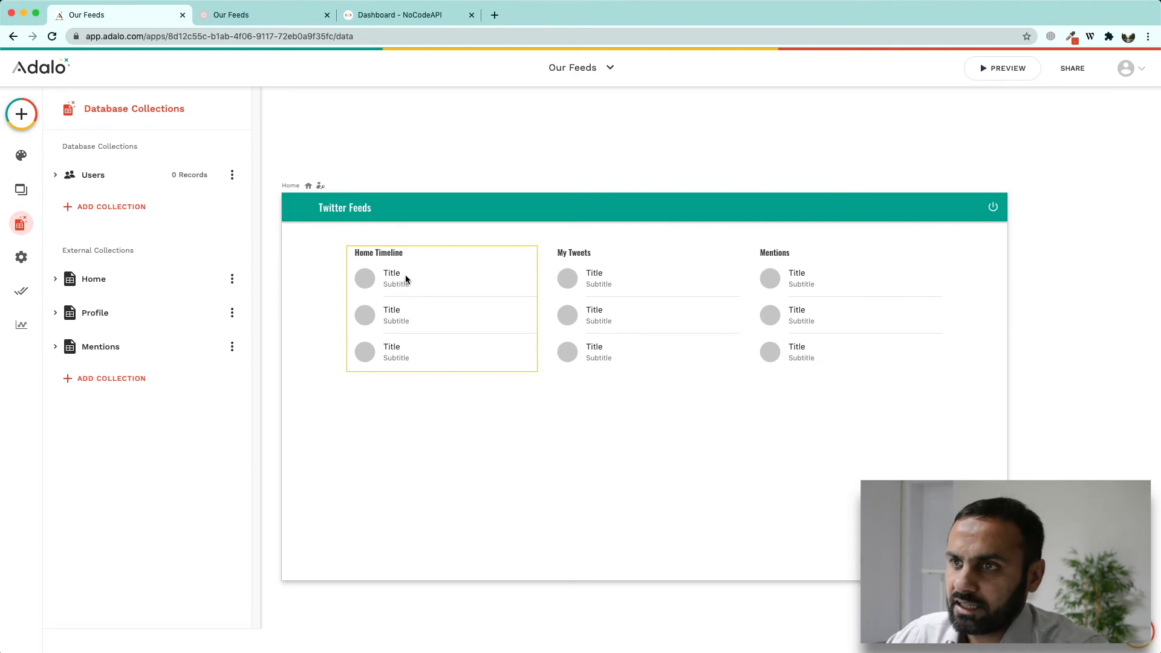
pyautogui.click(407, 293)
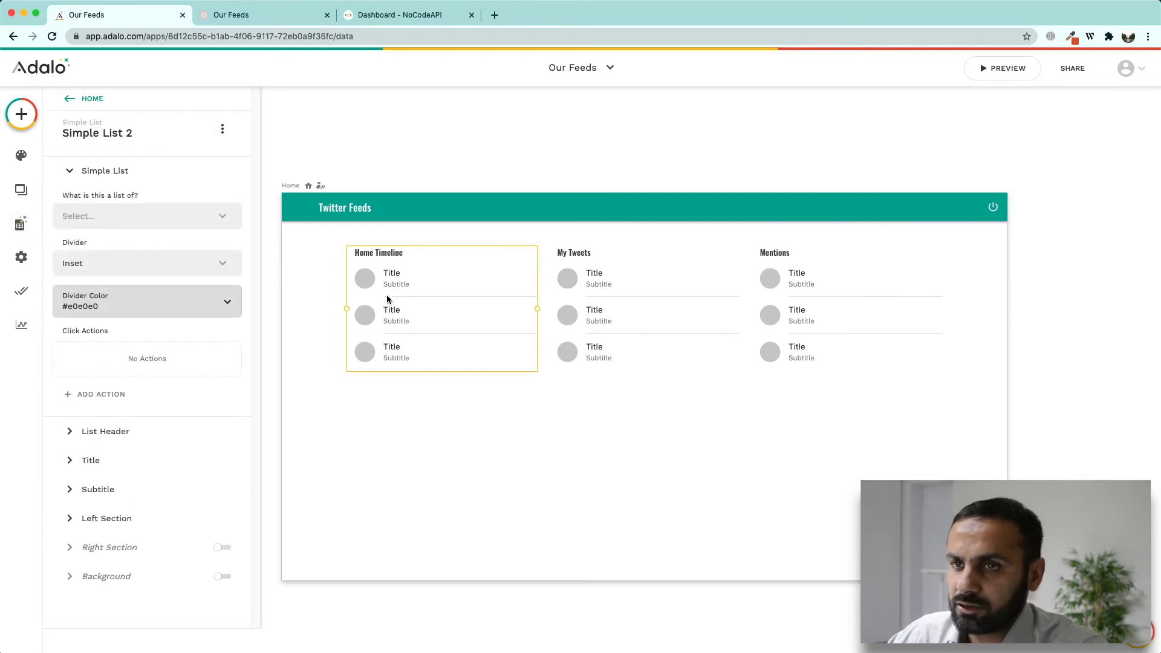
pyautogui.click(221, 217)
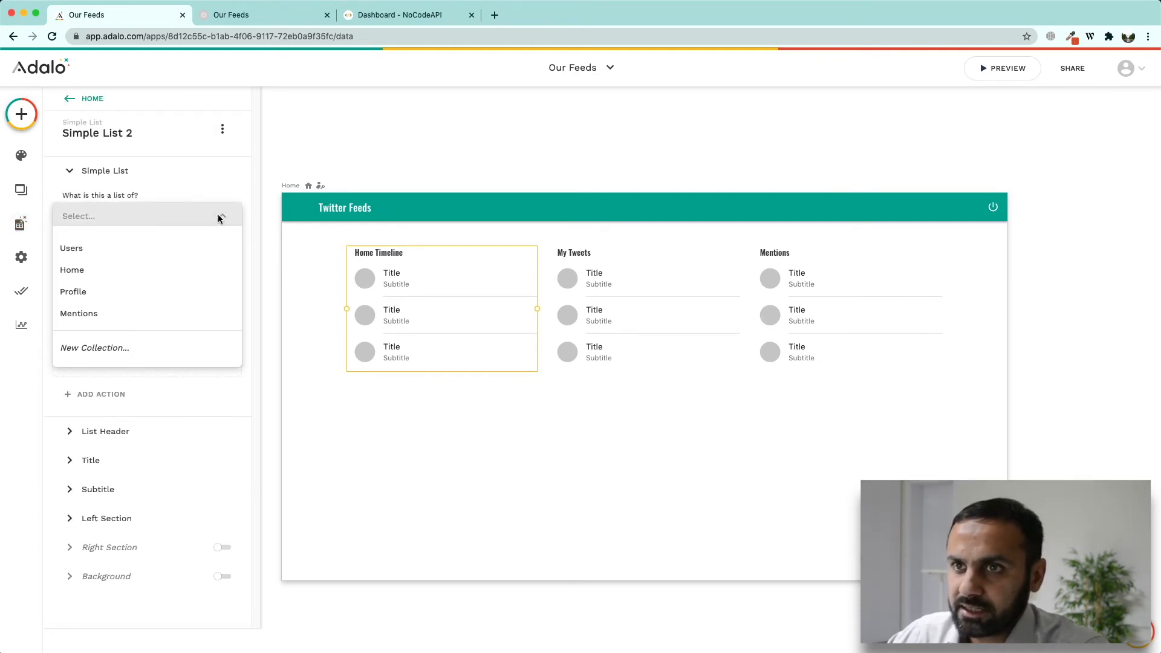
pyautogui.click(93, 273)
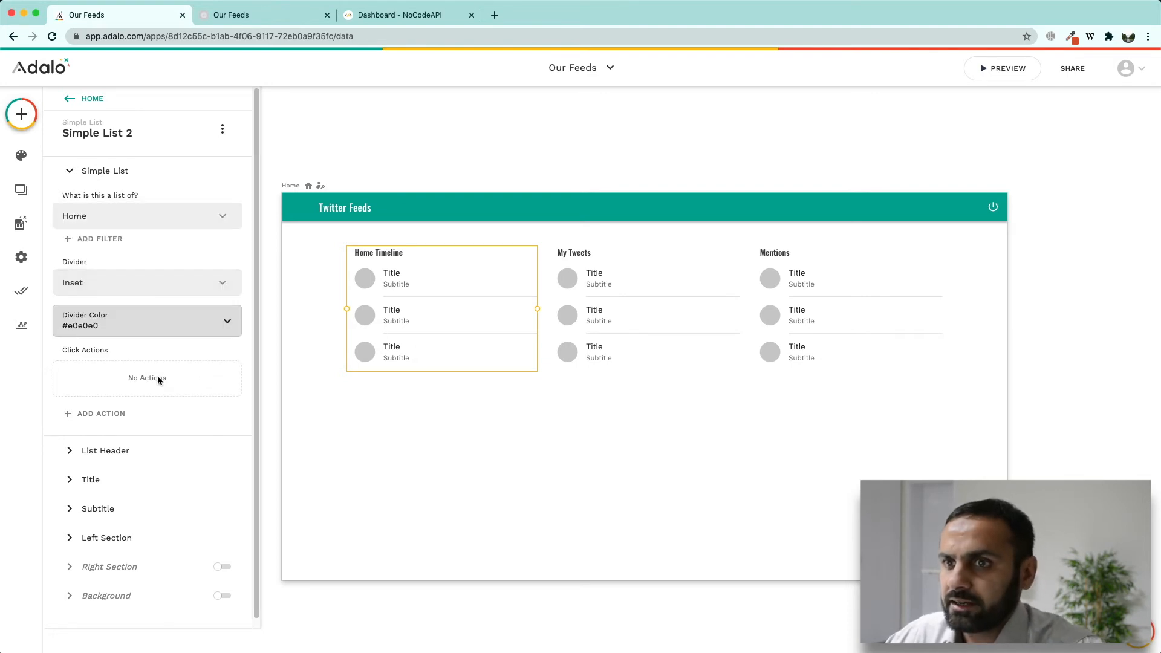
# Step: Replace the list title with the magic text user > name
pyautogui.click(115, 480)
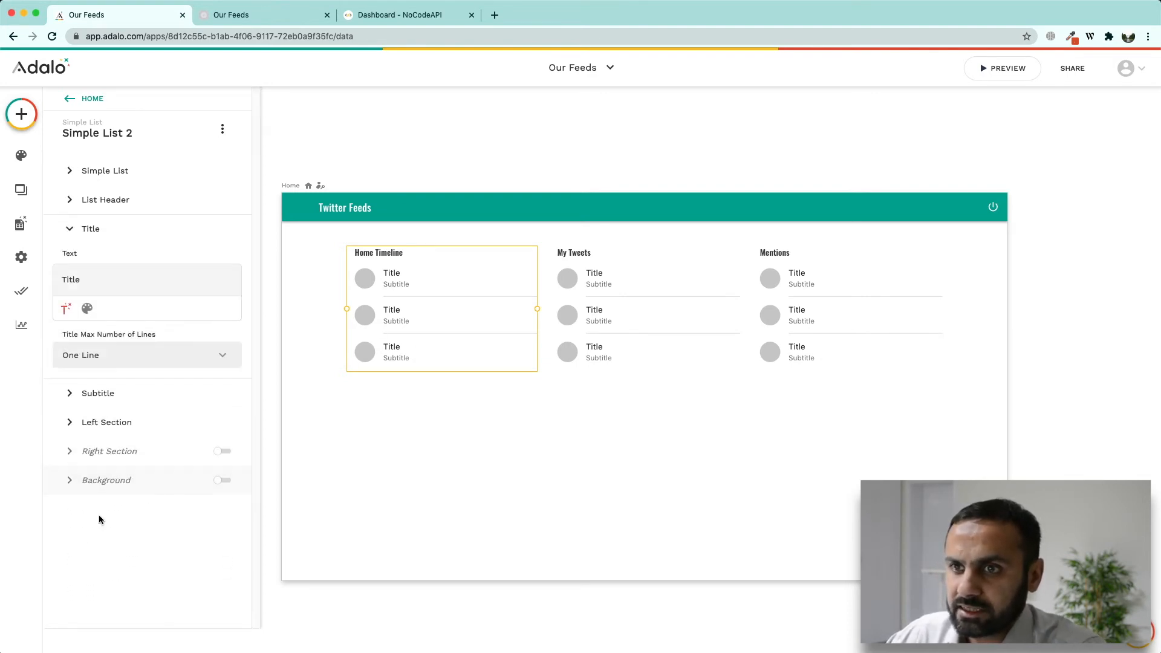
pyautogui.doubleClick(77, 279)
pyautogui.press('BackSpace')
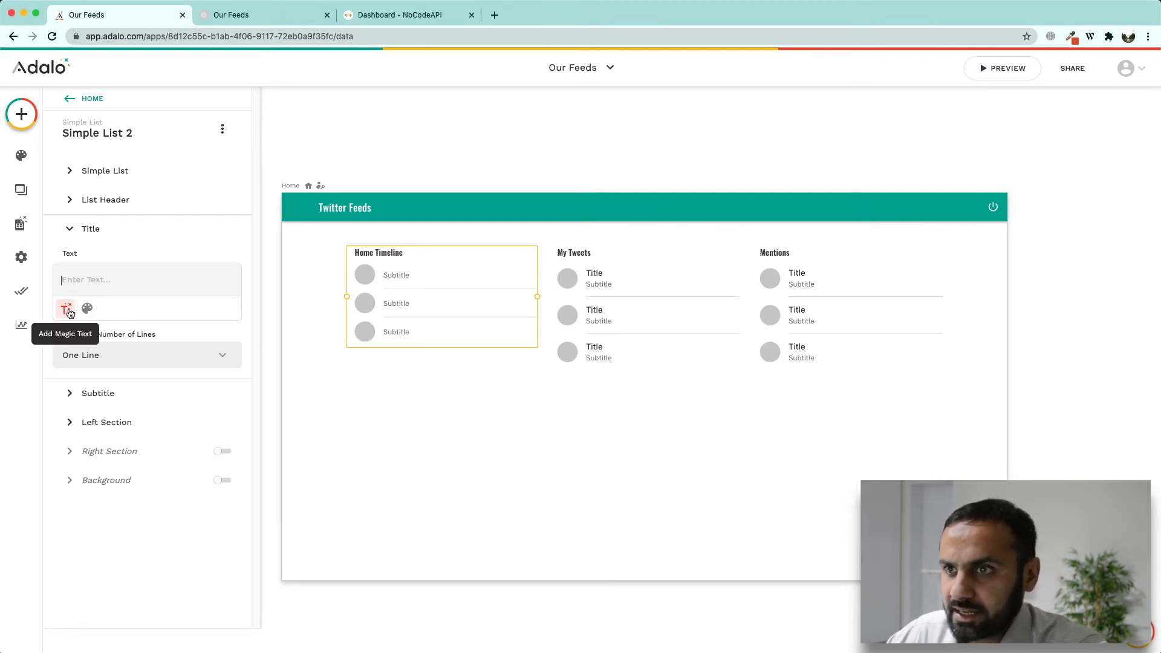
pyautogui.click(66, 310)
pyautogui.moveTo(208, 331); pyautogui.dragTo(210, 366)
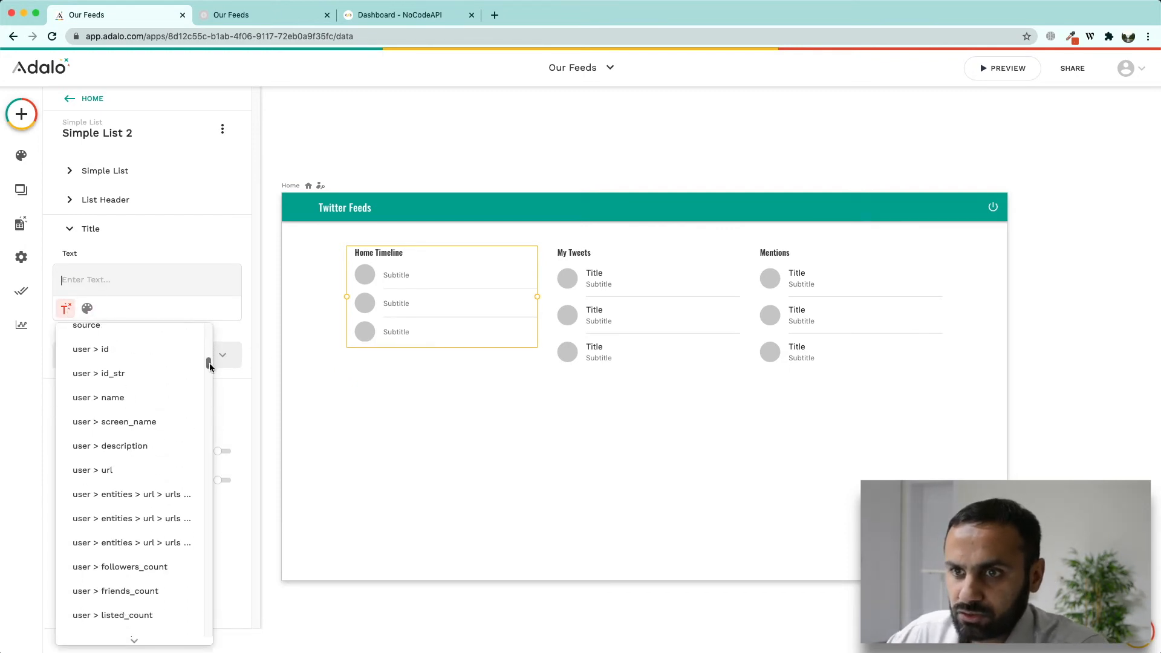
pyautogui.click(141, 397)
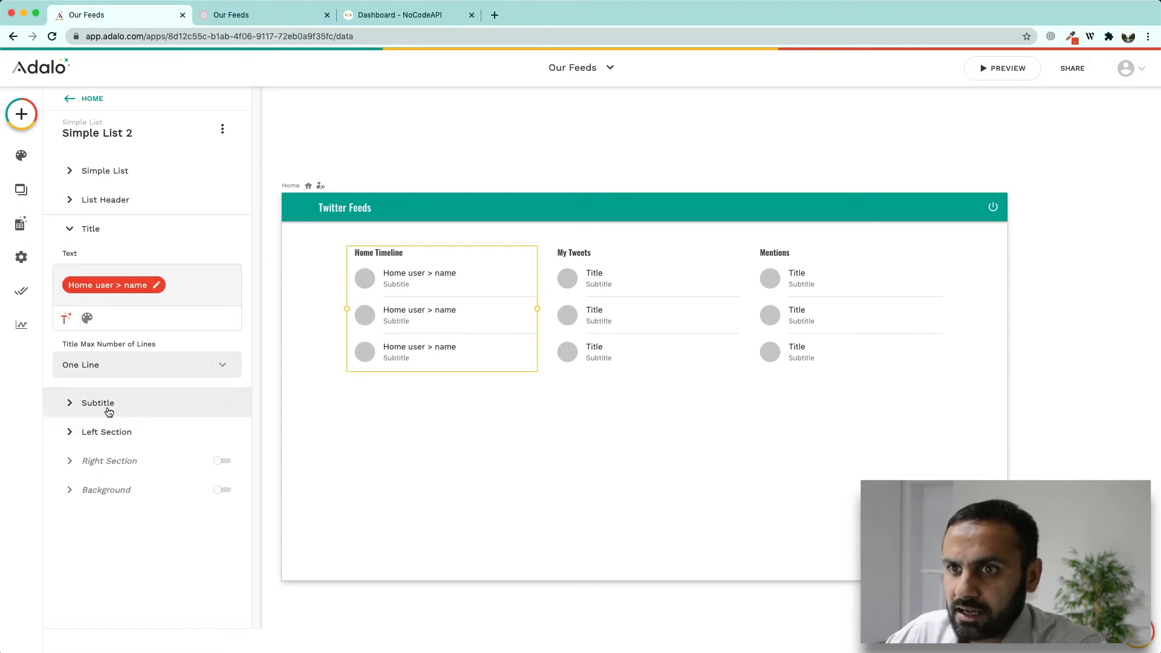
# Step: Set the subtitle to full_text with Max Lines set to No Max
pyautogui.click(106, 406)
pyautogui.click(95, 385)
pyautogui.click(76, 352)
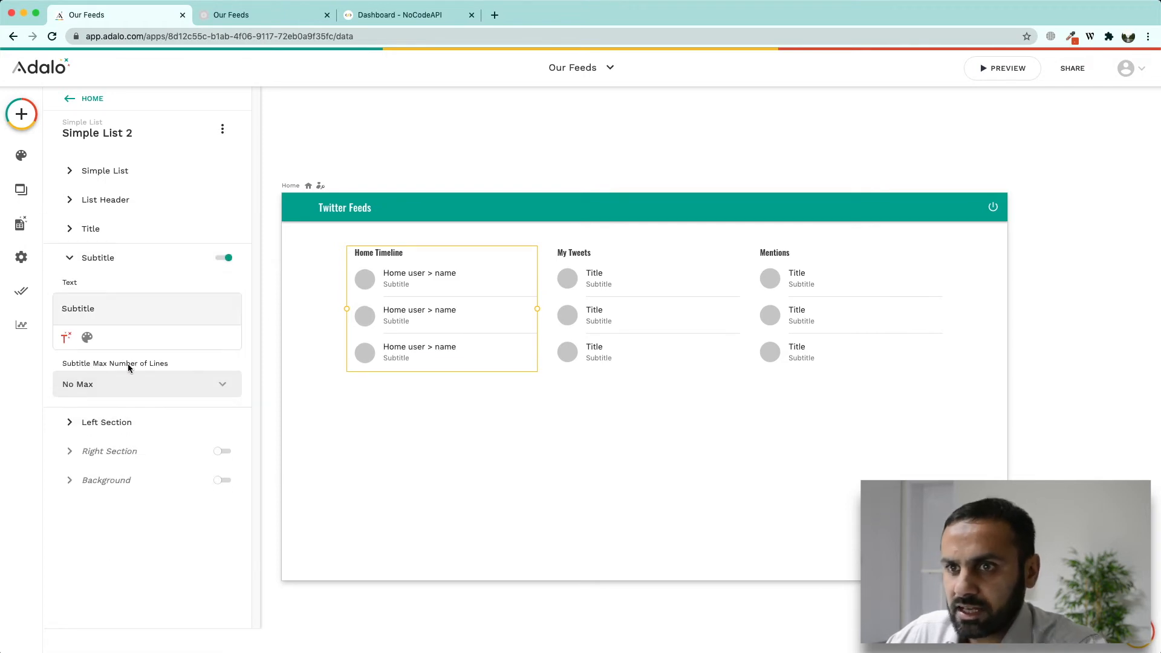
pyautogui.doubleClick(84, 309)
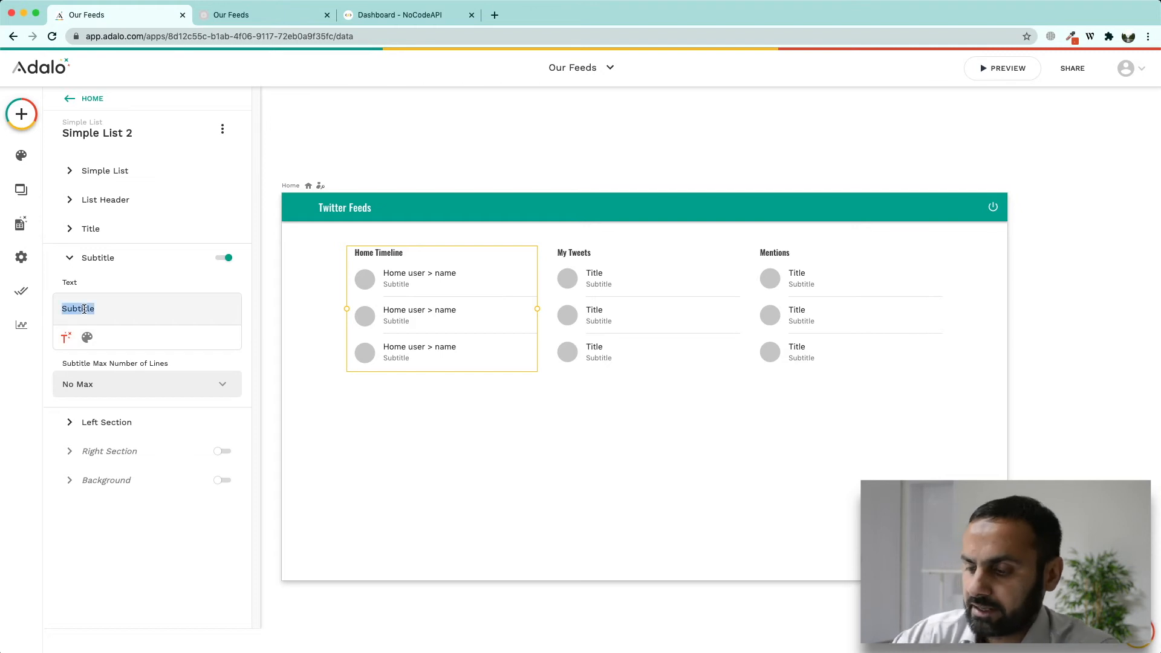
pyautogui.press('BackSpace')
pyautogui.click(67, 343)
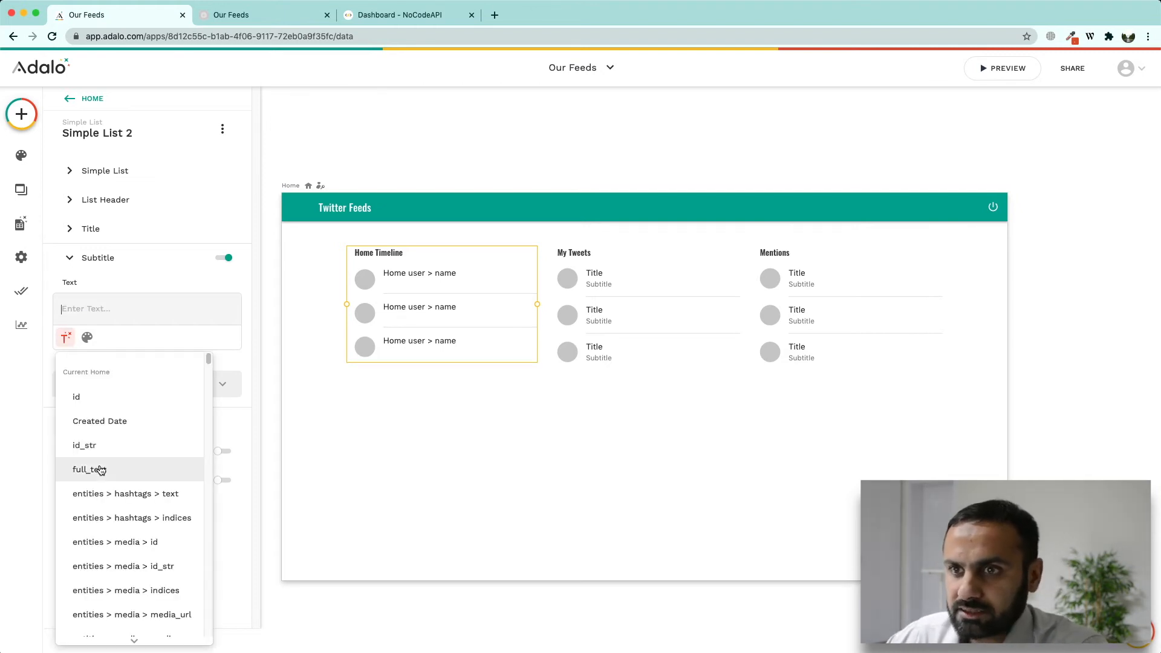
pyautogui.click(94, 470)
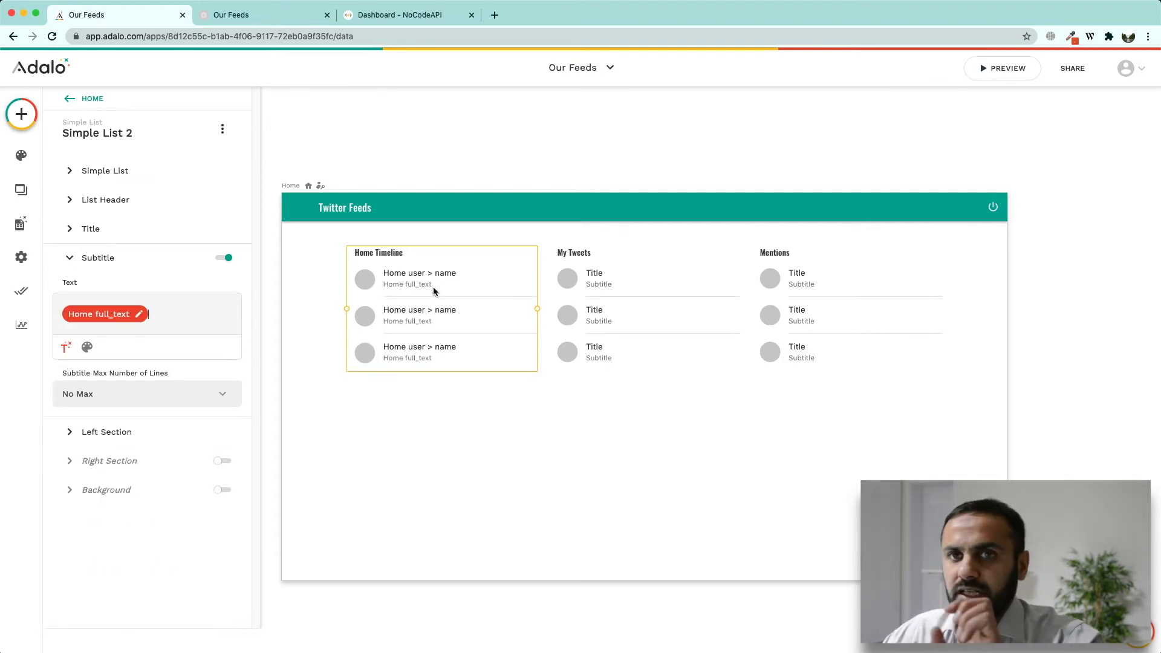
pyautogui.click(129, 433)
pyautogui.click(143, 386)
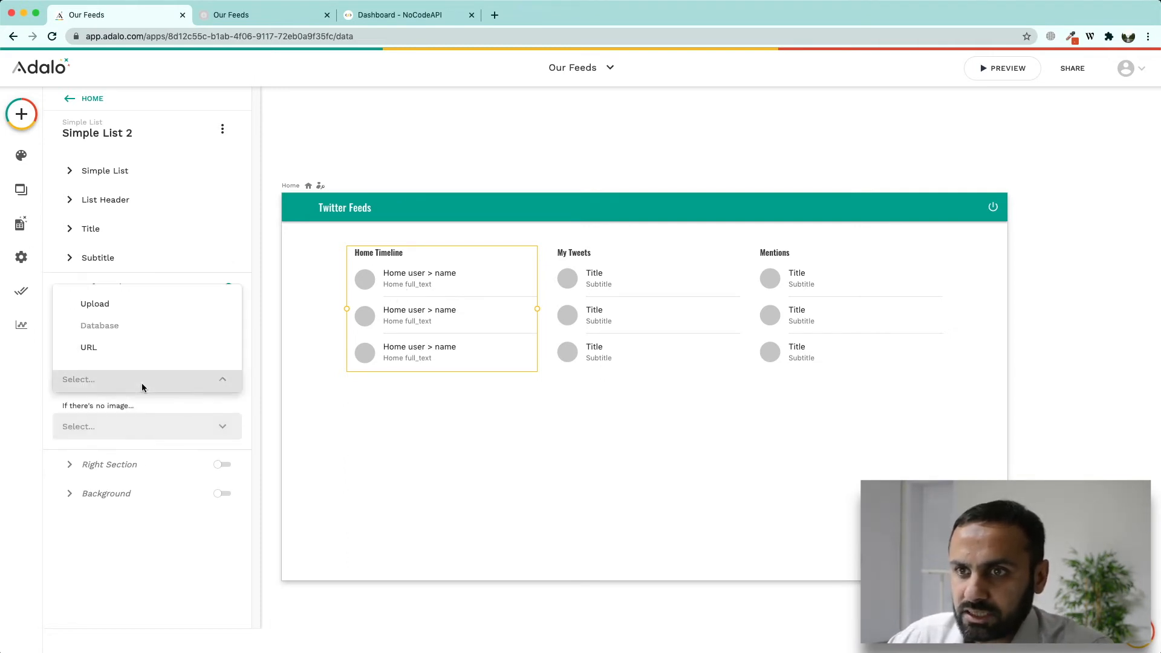
# Step: Set the Home Timeline avatar image source to URL using user > profile_image_url
pyautogui.click(98, 359)
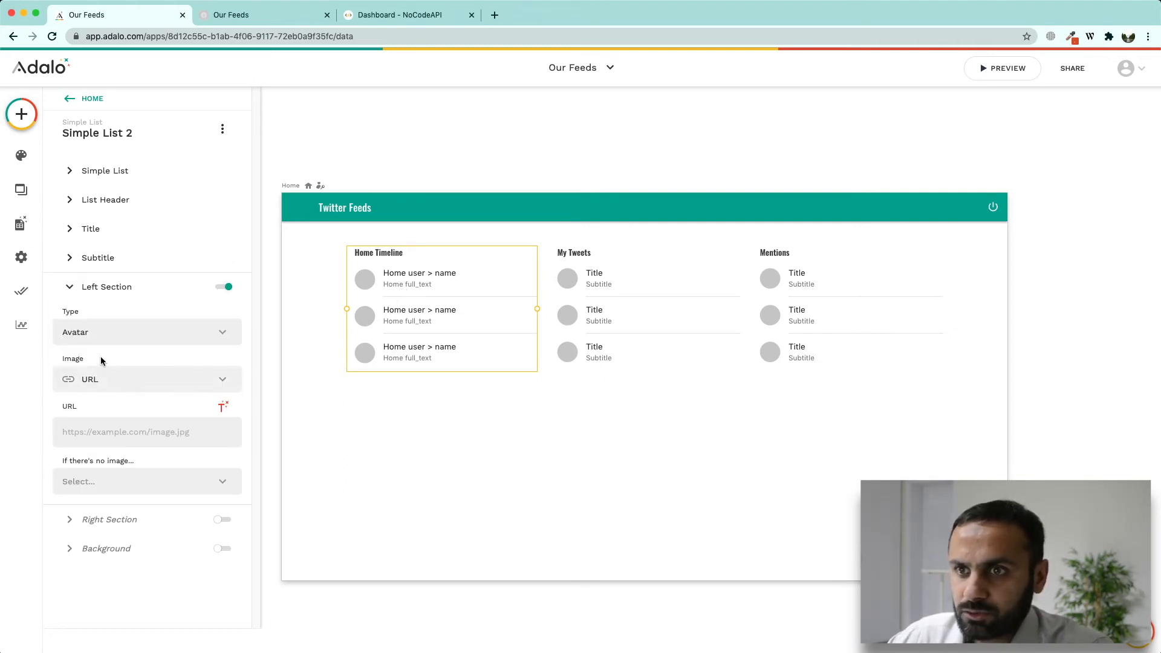
pyautogui.click(223, 406)
pyautogui.moveTo(296, 73); pyautogui.dragTo(301, 97)
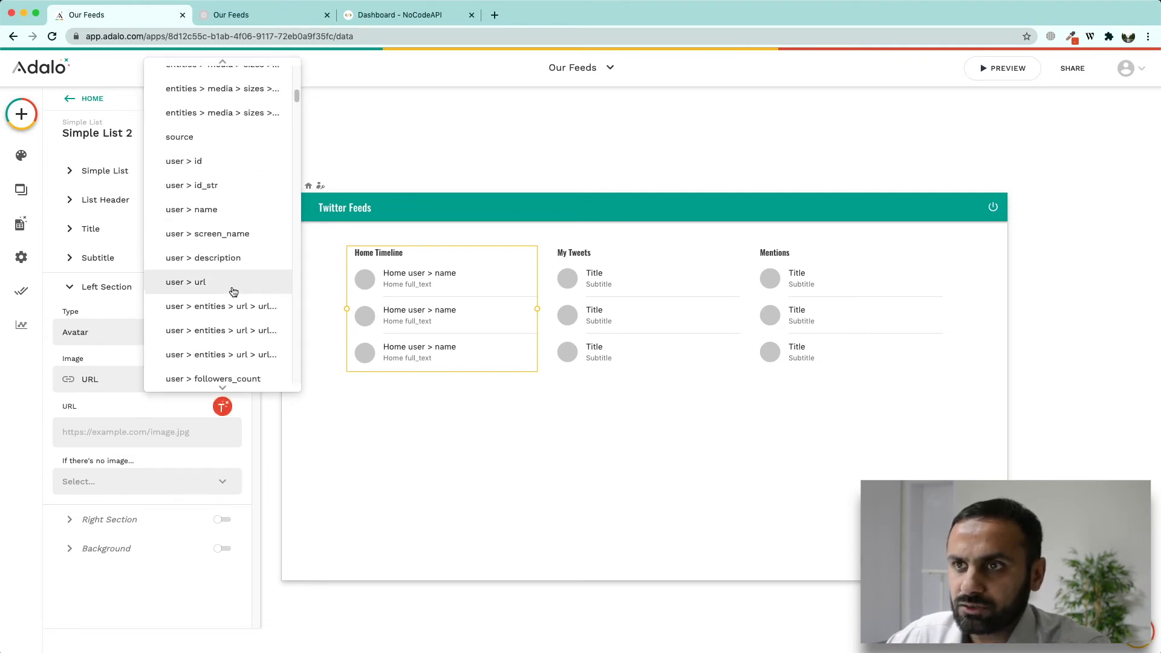
pyautogui.moveTo(298, 98); pyautogui.dragTo(300, 115)
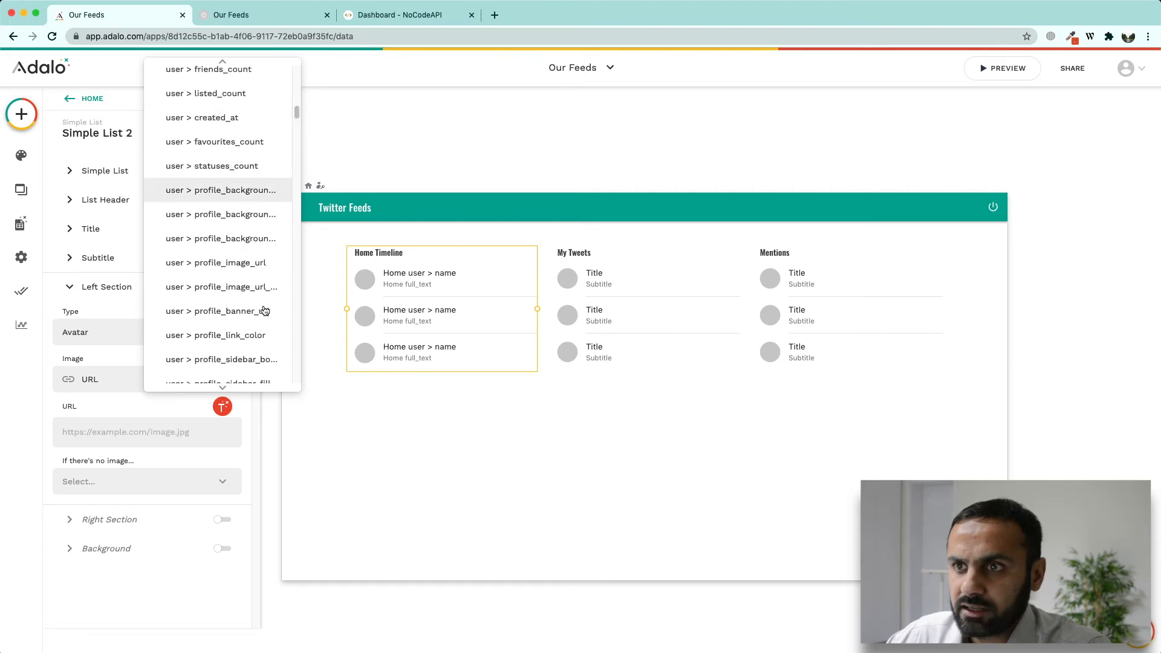
pyautogui.click(252, 271)
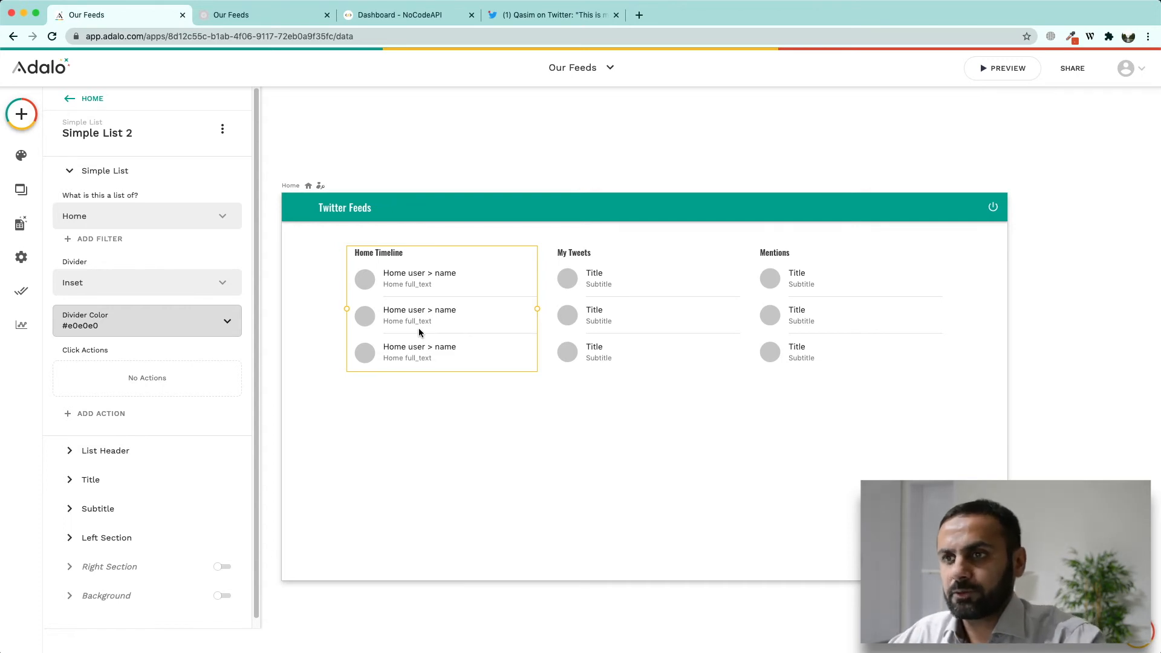
pyautogui.click(108, 413)
pyautogui.moveTo(173, 380)
pyautogui.moveTo(167, 193)
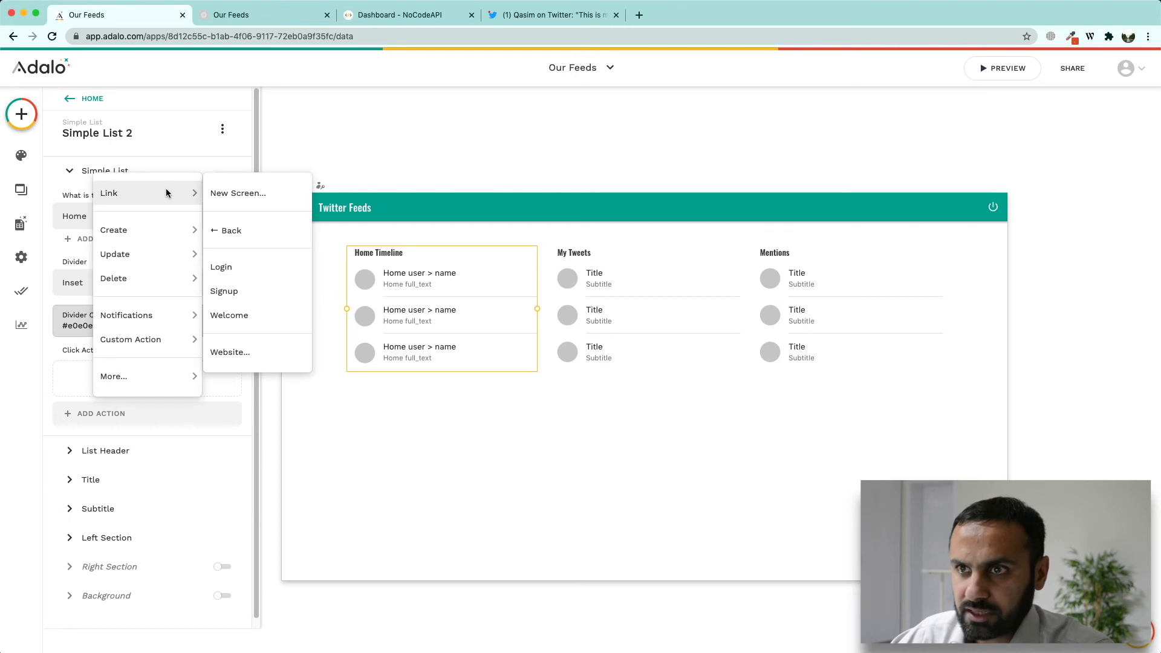
pyautogui.click(229, 352)
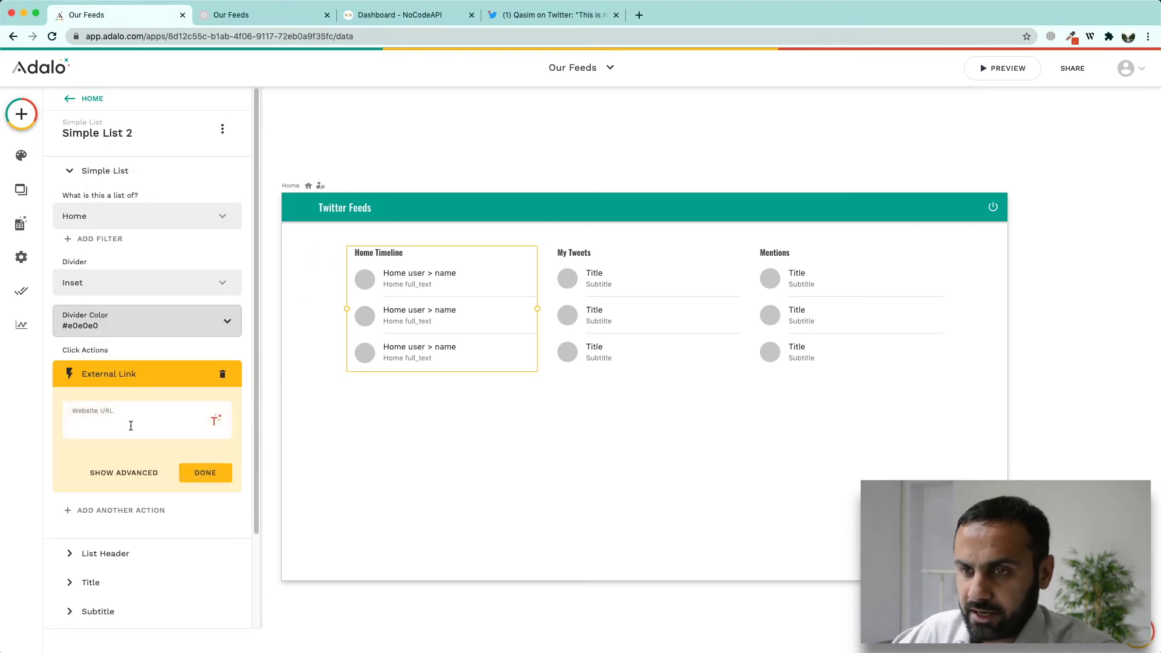
pyautogui.write('htt')
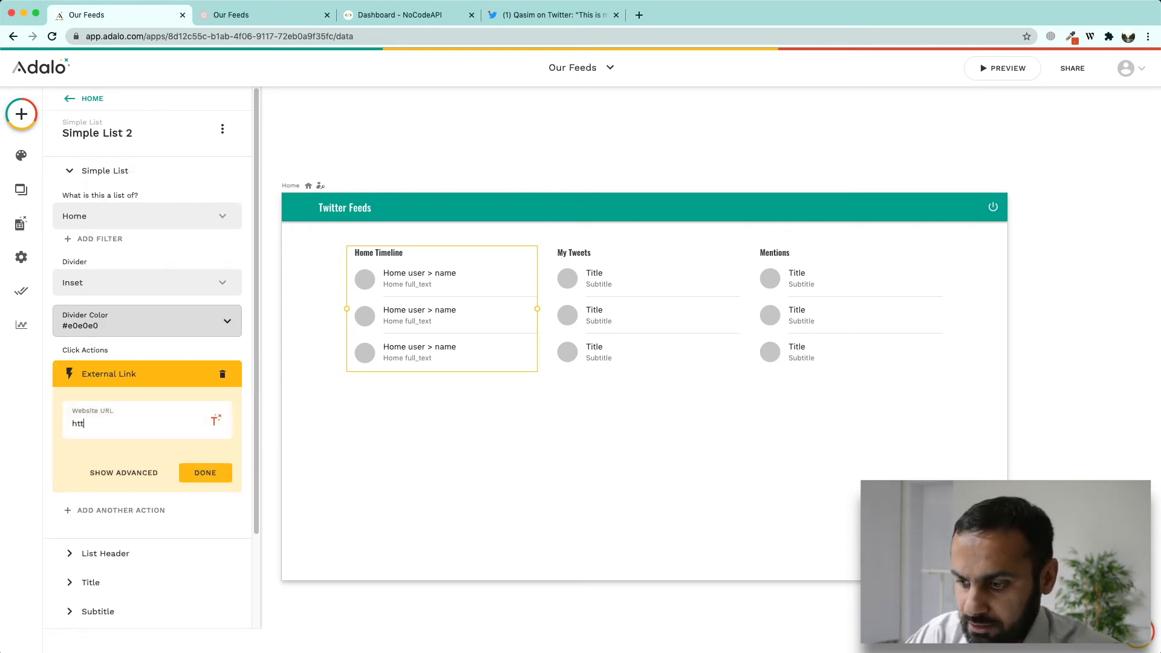
pyautogui.write('ps://twitter.com/i/web/status')
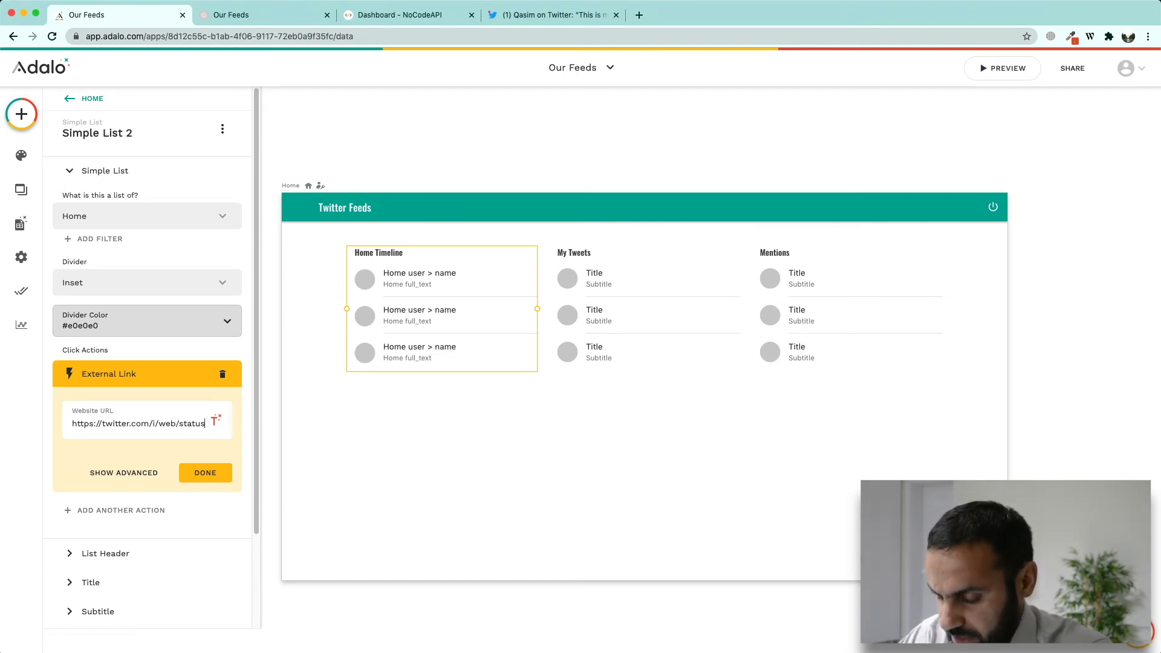
pyautogui.write('/')
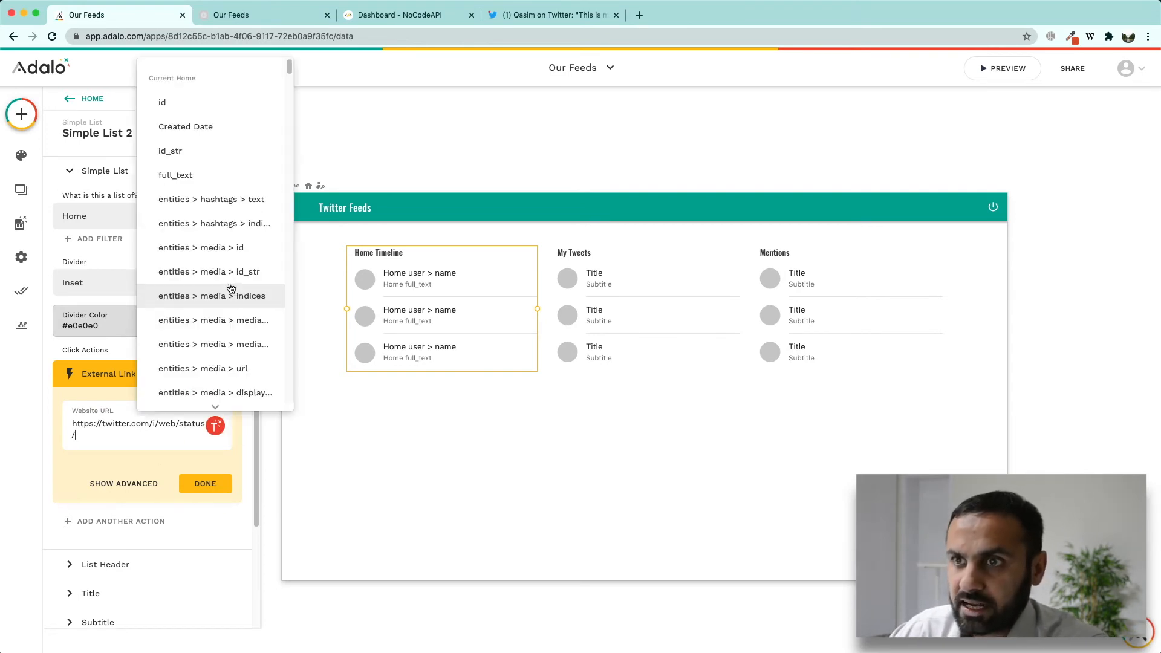
pyautogui.click(176, 152)
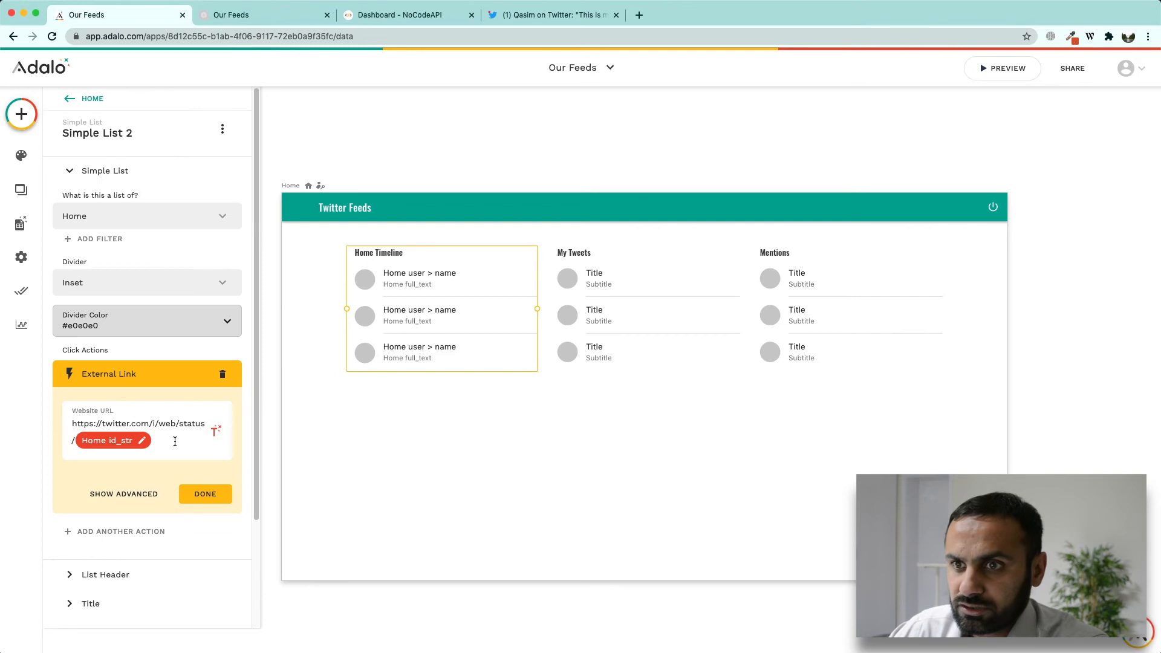
pyautogui.click(208, 496)
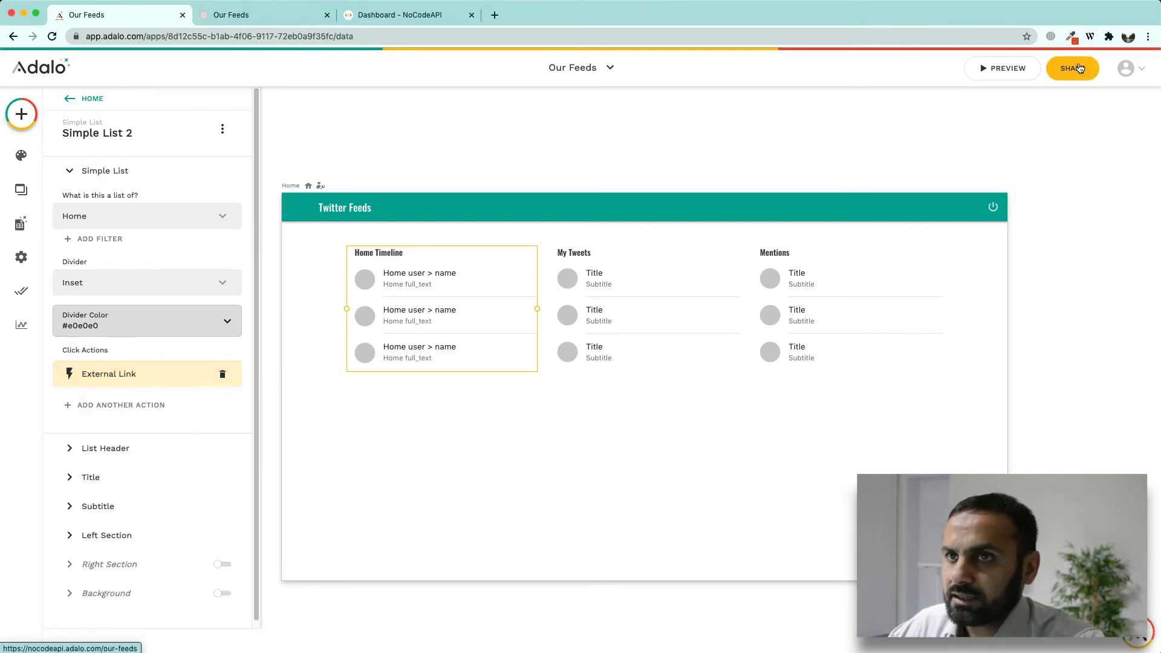
pyautogui.click(1081, 70)
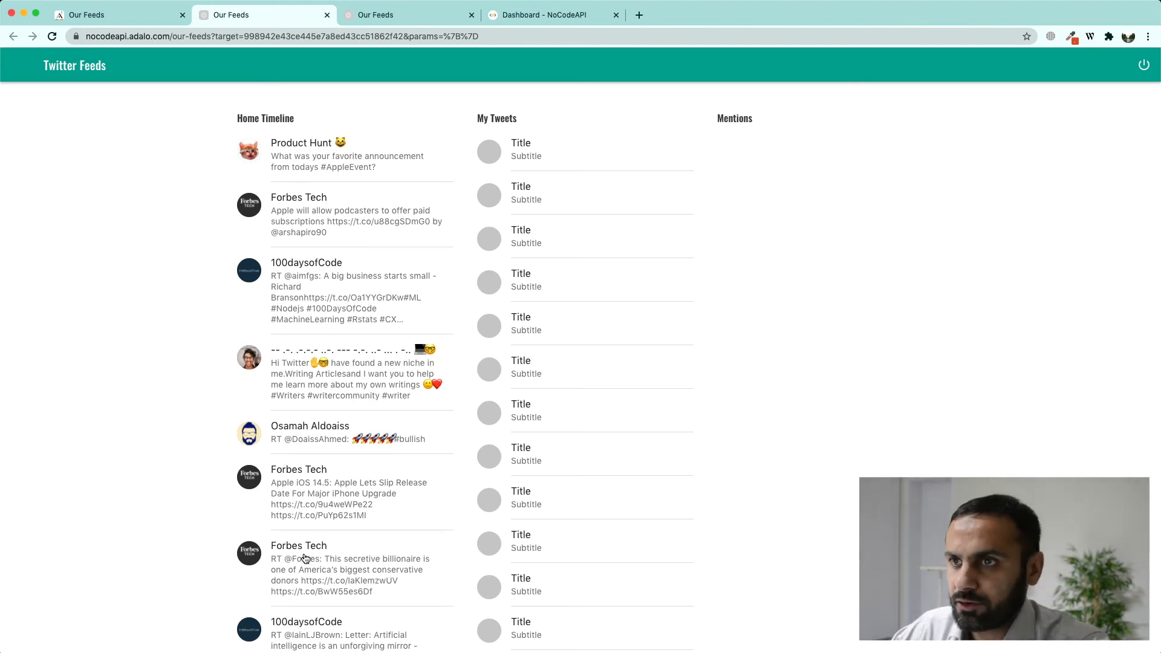
# Step: Check the Product Hunt tweet opens its Twitter page, then return to the Adalo editor
pyautogui.click(350, 154)
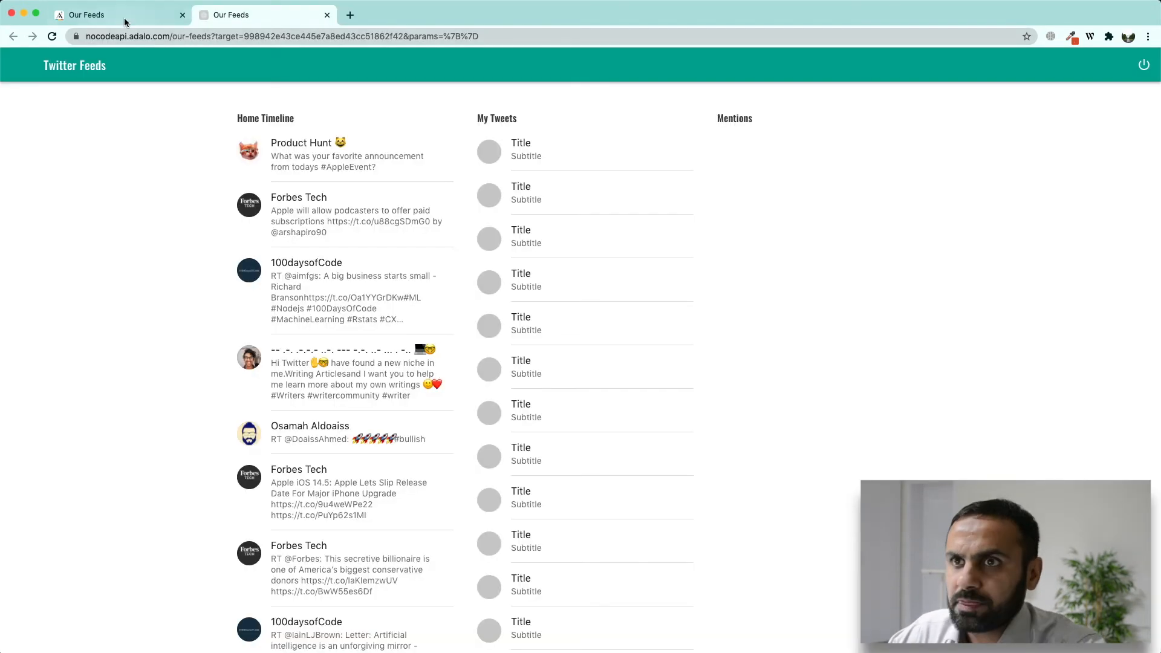
pyautogui.click(121, 15)
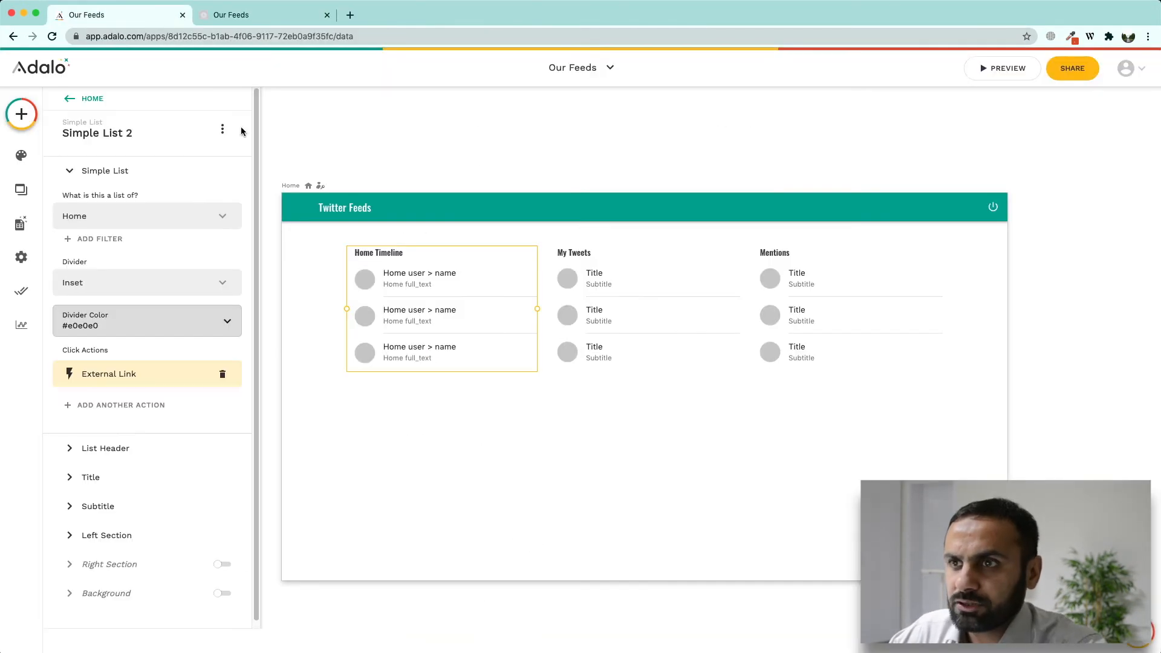
# Step: Make My Tweets a list of Profile with a Website link action on rows
pyautogui.click(597, 311)
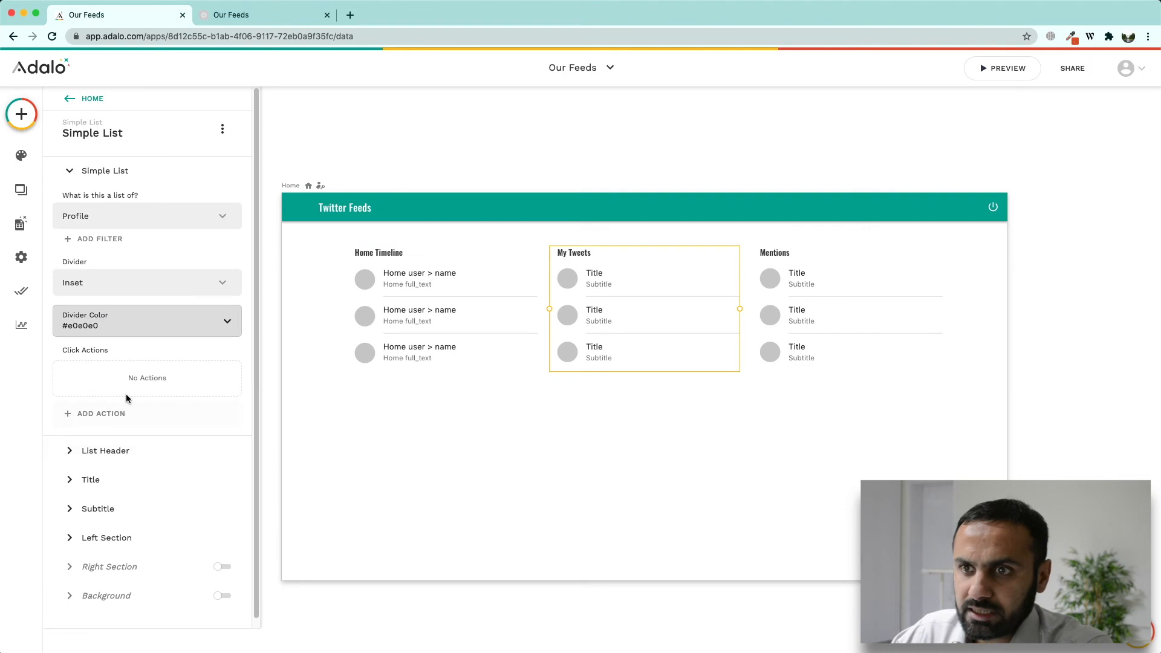
pyautogui.click(188, 221)
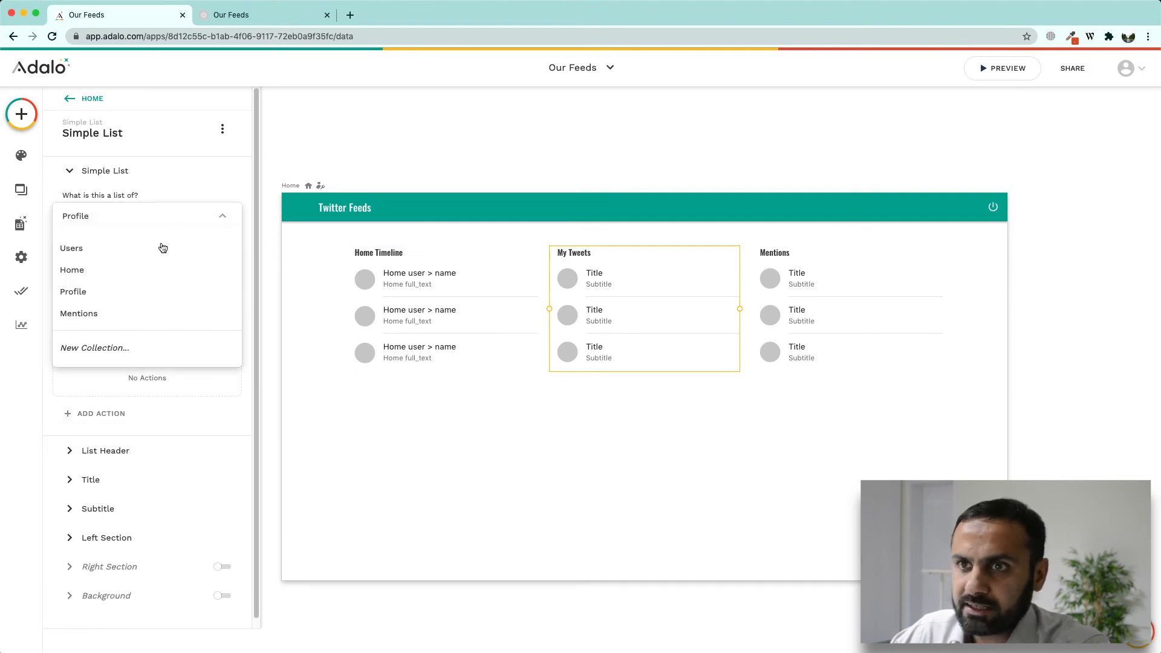
pyautogui.click(129, 294)
pyautogui.click(112, 415)
pyautogui.moveTo(182, 192)
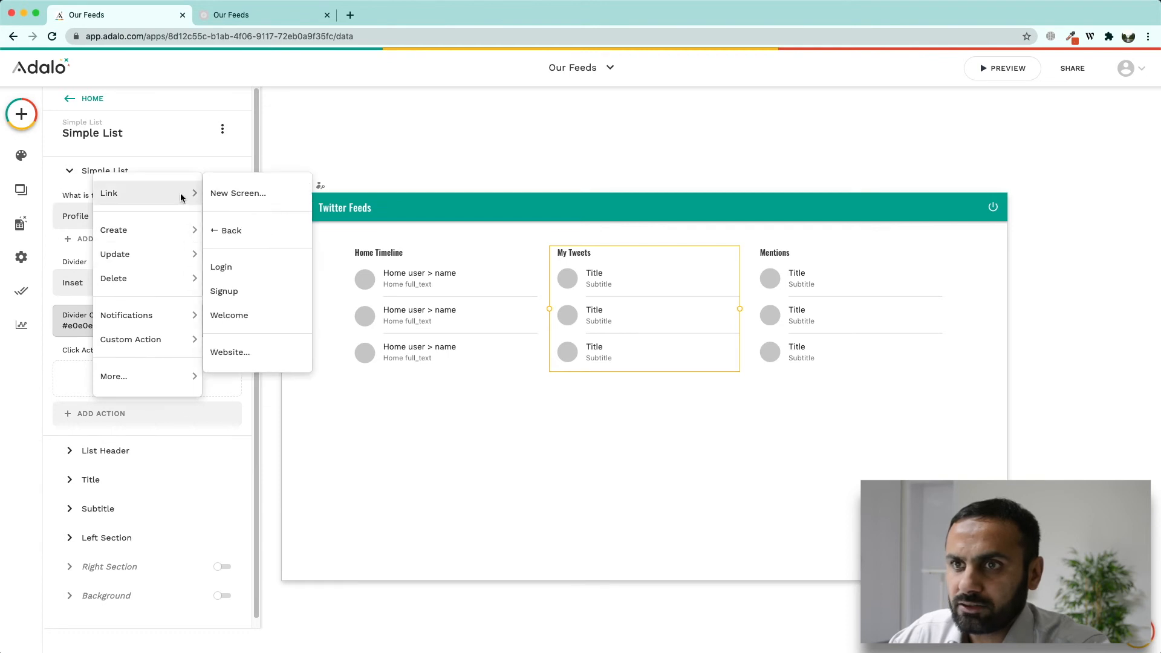
pyautogui.click(230, 352)
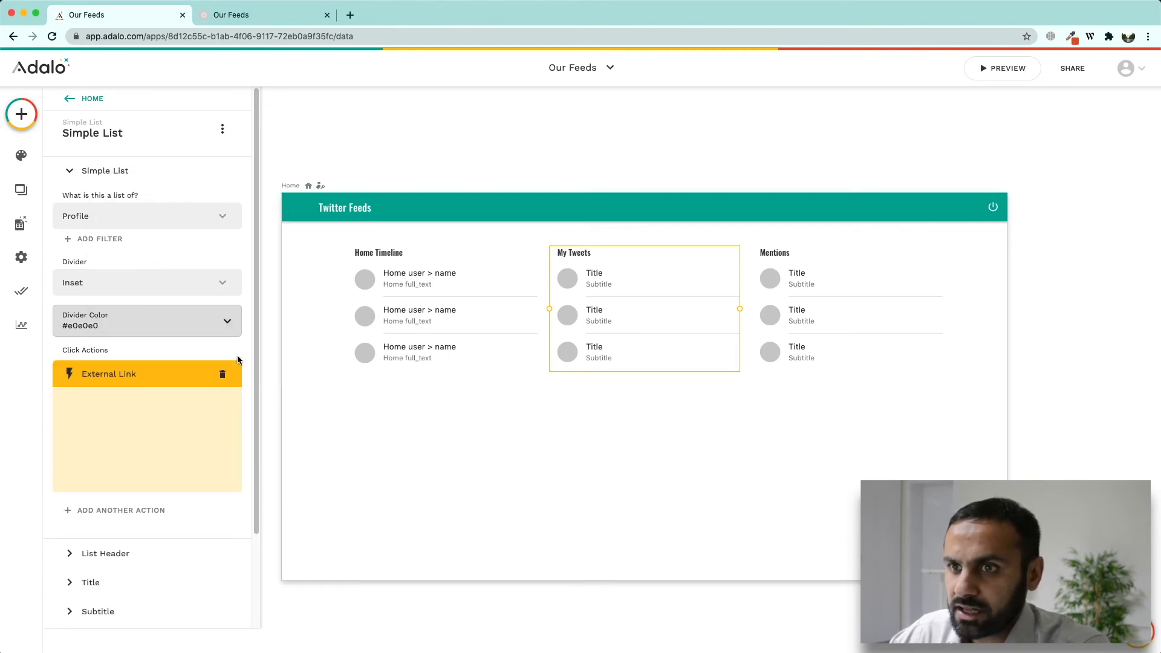
# Step: Reuse the Home Timeline status URL for My Tweets and append the Profile tweet's id_str
pyautogui.click(379, 301)
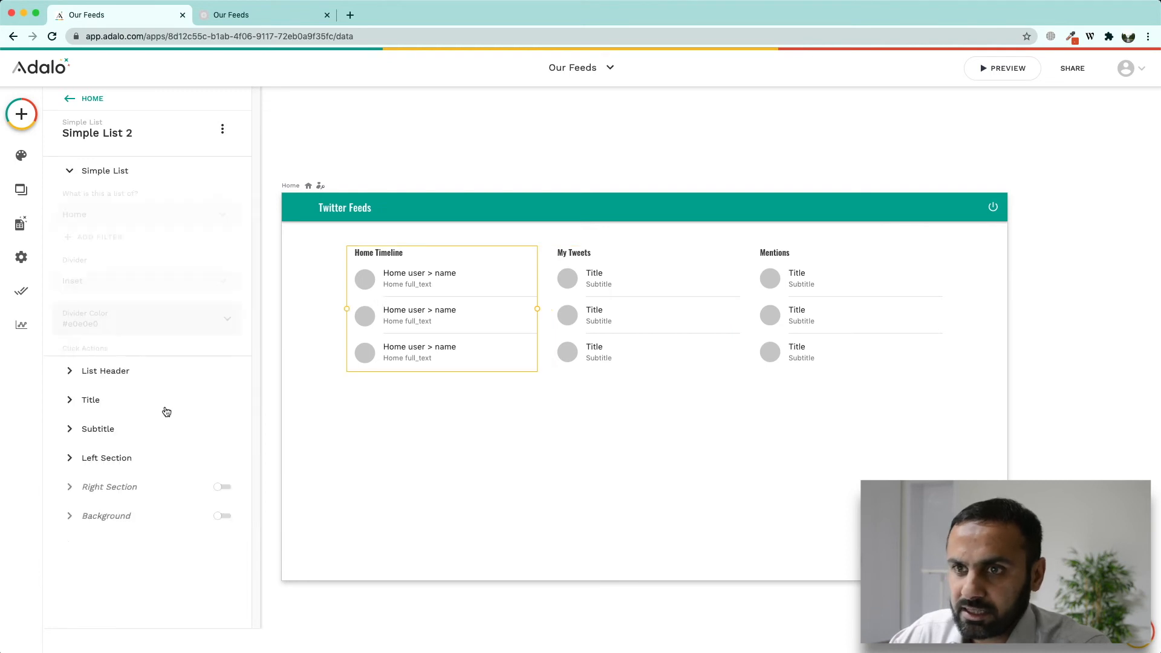
pyautogui.click(111, 373)
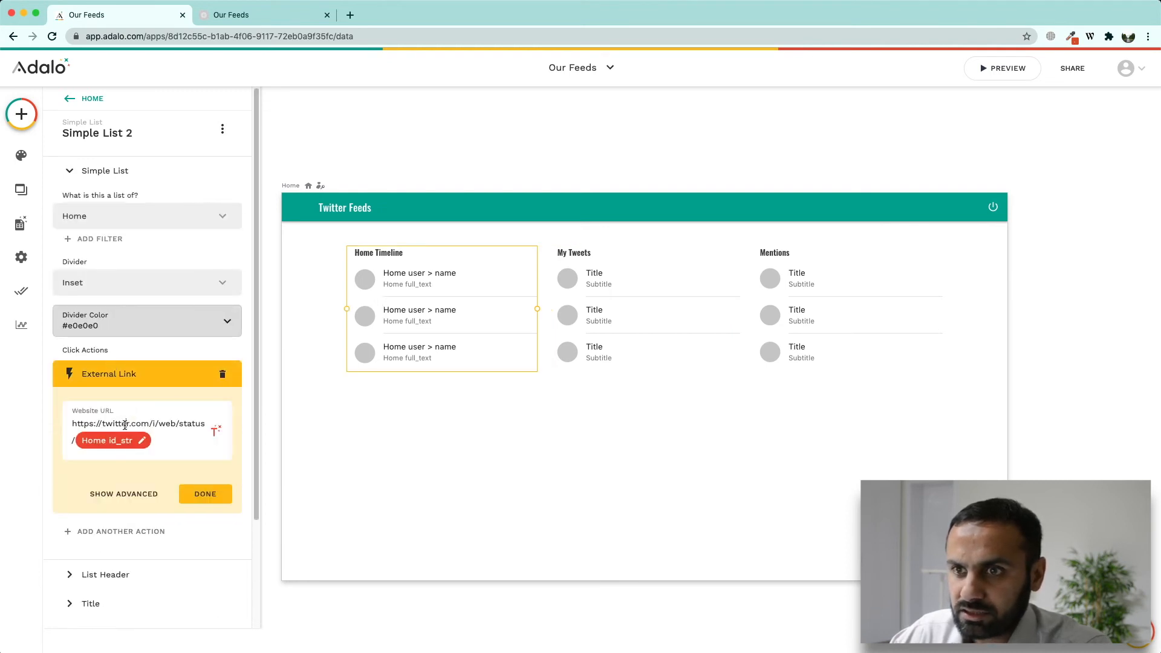
pyautogui.tripleClick(125, 426)
pyautogui.press('super+c')
pyautogui.click(595, 304)
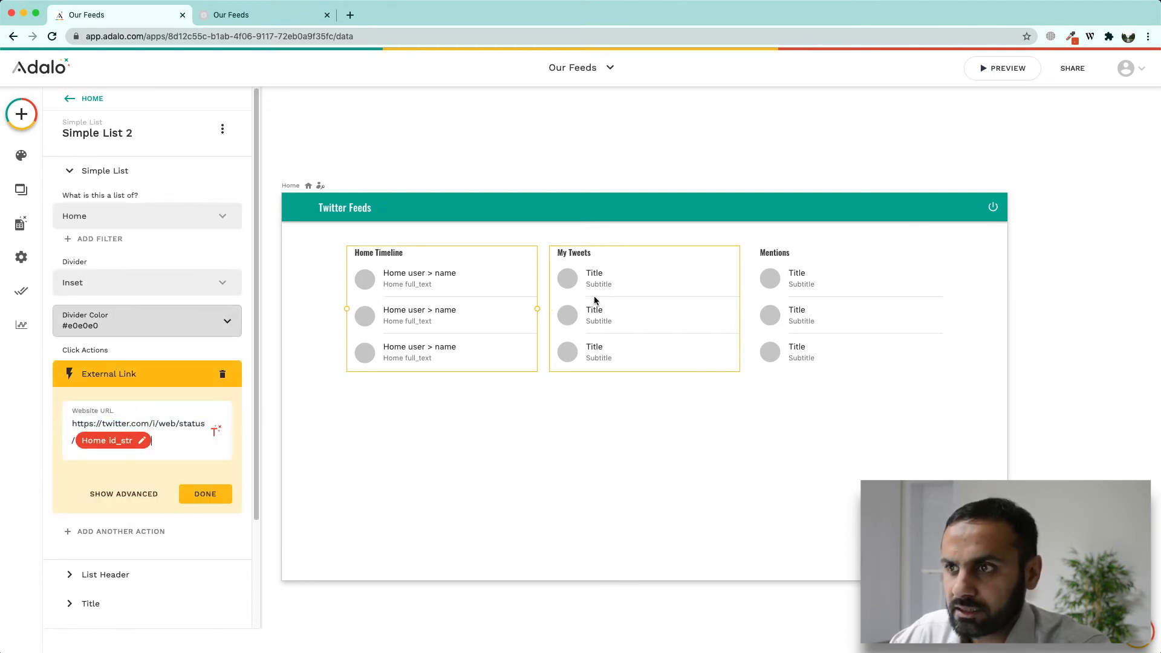
pyautogui.click(121, 373)
pyautogui.click(216, 428)
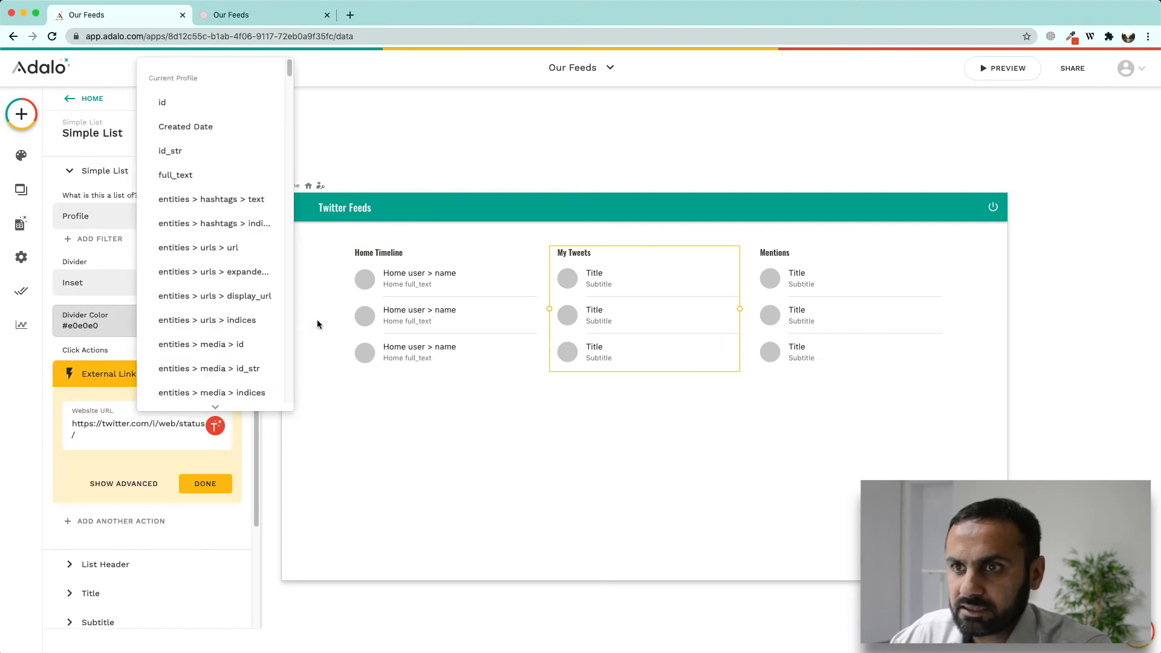
pyautogui.click(181, 152)
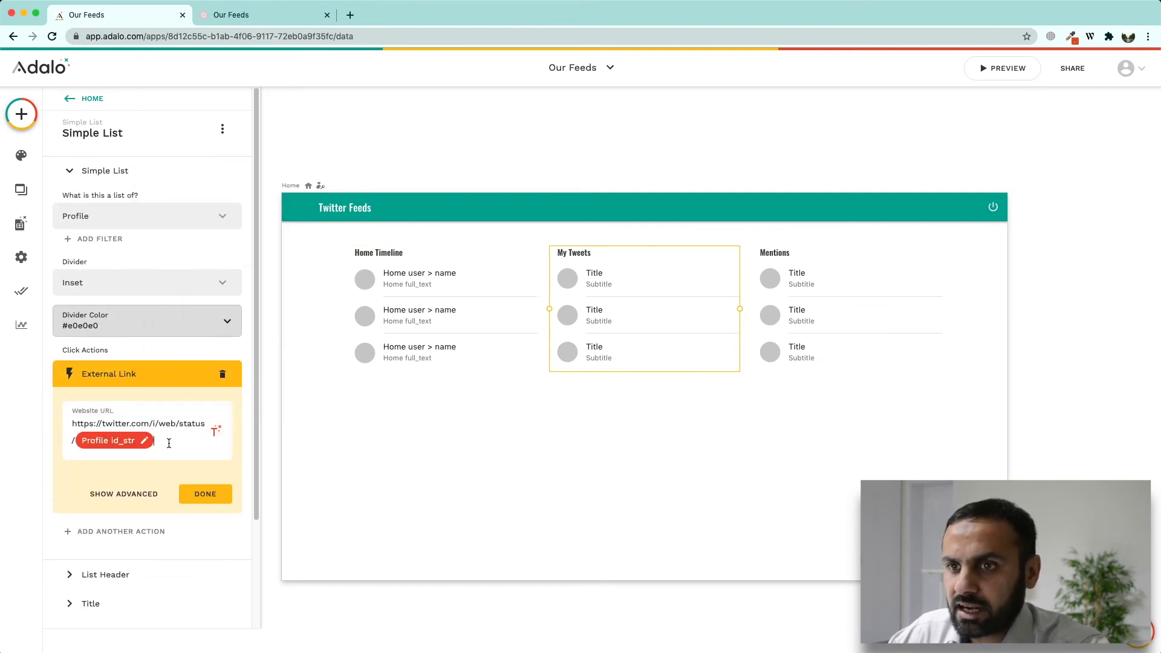
pyautogui.click(205, 494)
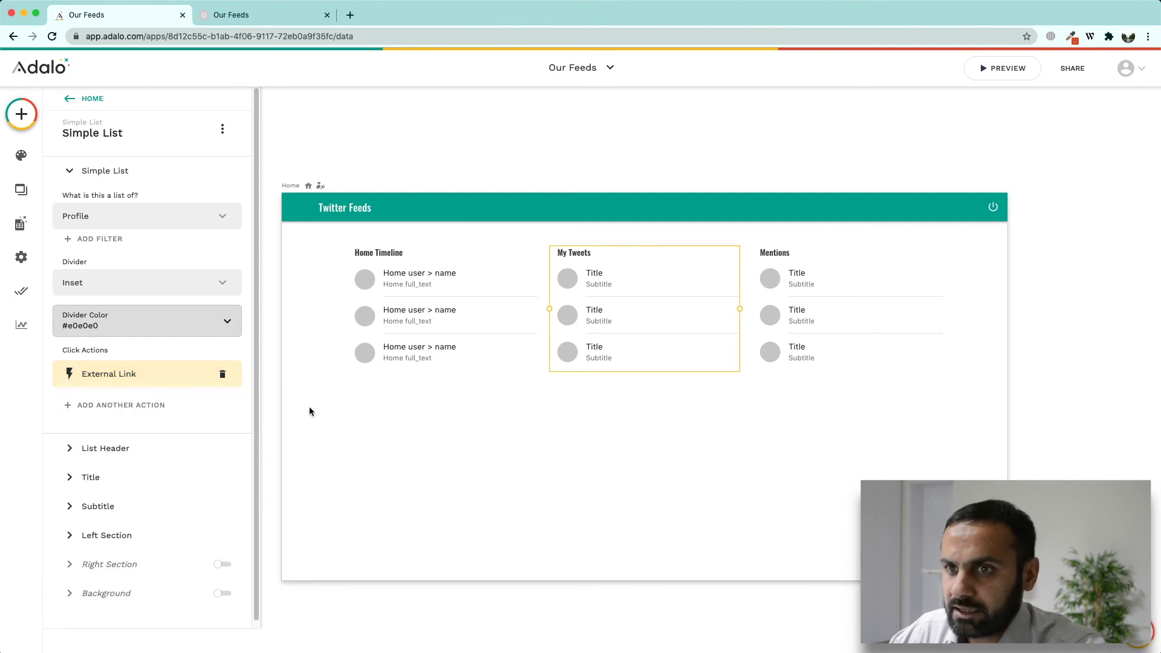
pyautogui.click(103, 483)
# Step: Set the My Tweets row title to magic text user > name
pyautogui.doubleClick(105, 285)
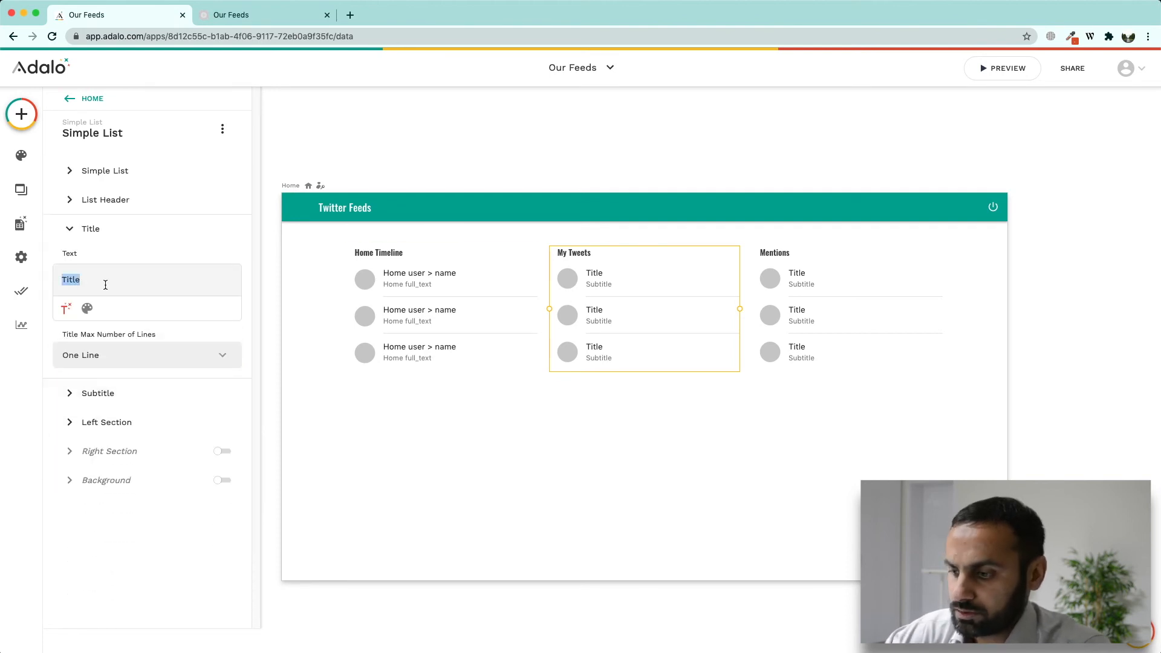
pyautogui.press('BackSpace')
pyautogui.click(66, 308)
pyautogui.moveTo(209, 332); pyautogui.dragTo(209, 378)
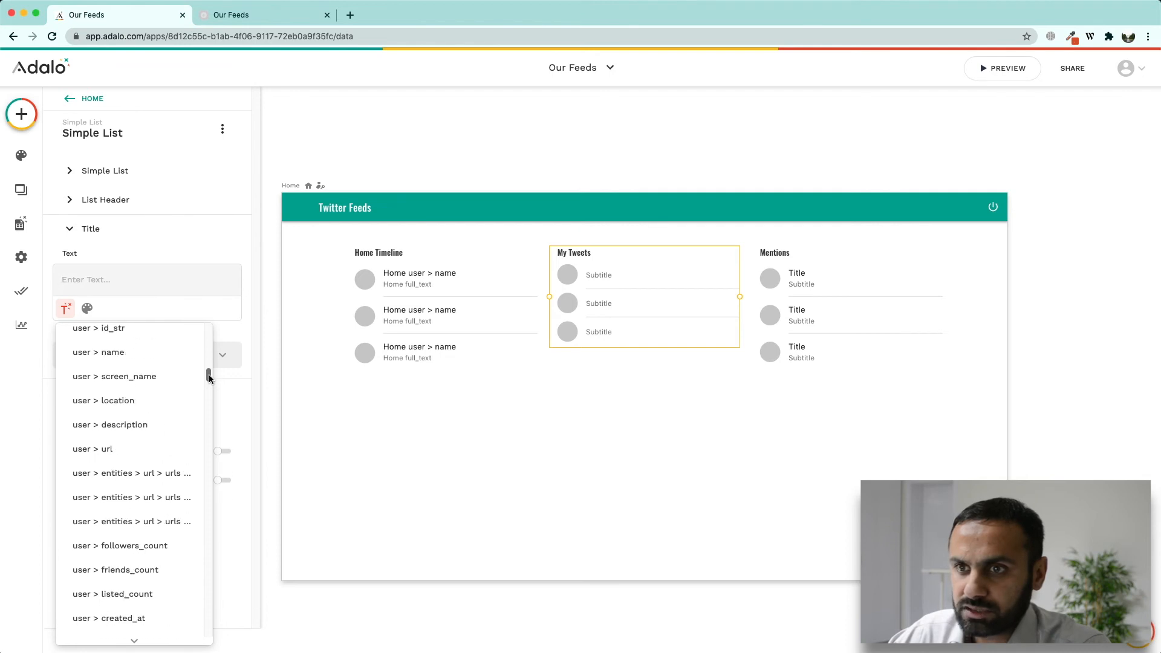
pyautogui.click(118, 358)
# Step: Set the My Tweets row subtitle to full_text
pyautogui.click(111, 407)
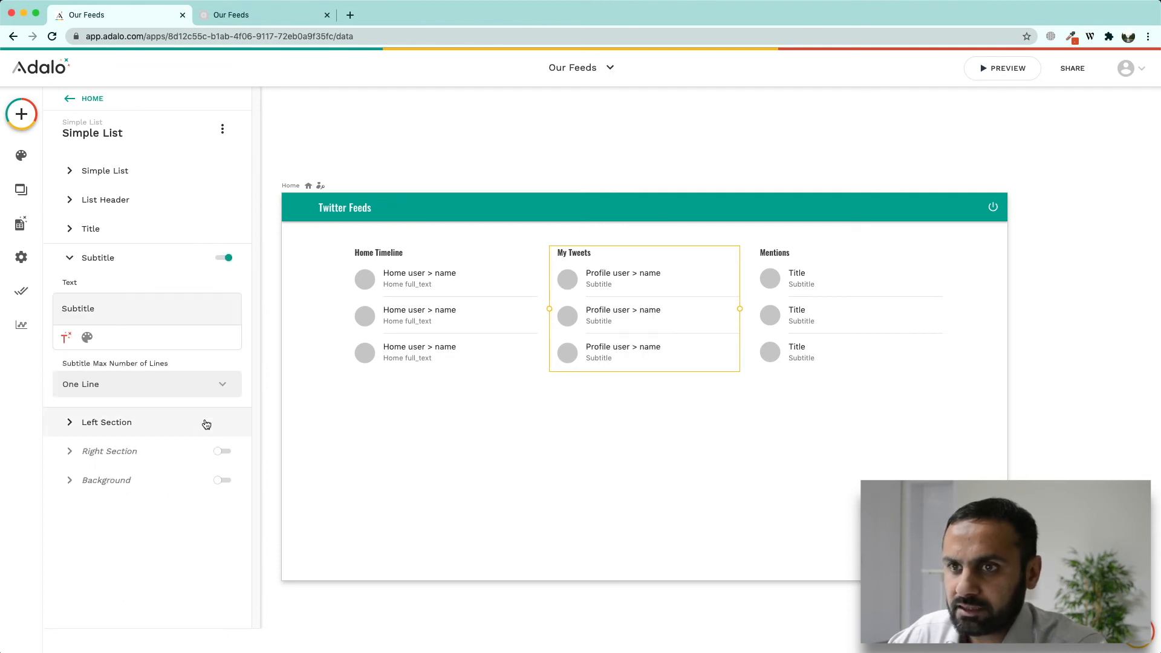
pyautogui.doubleClick(86, 310)
pyautogui.press('BackSpace')
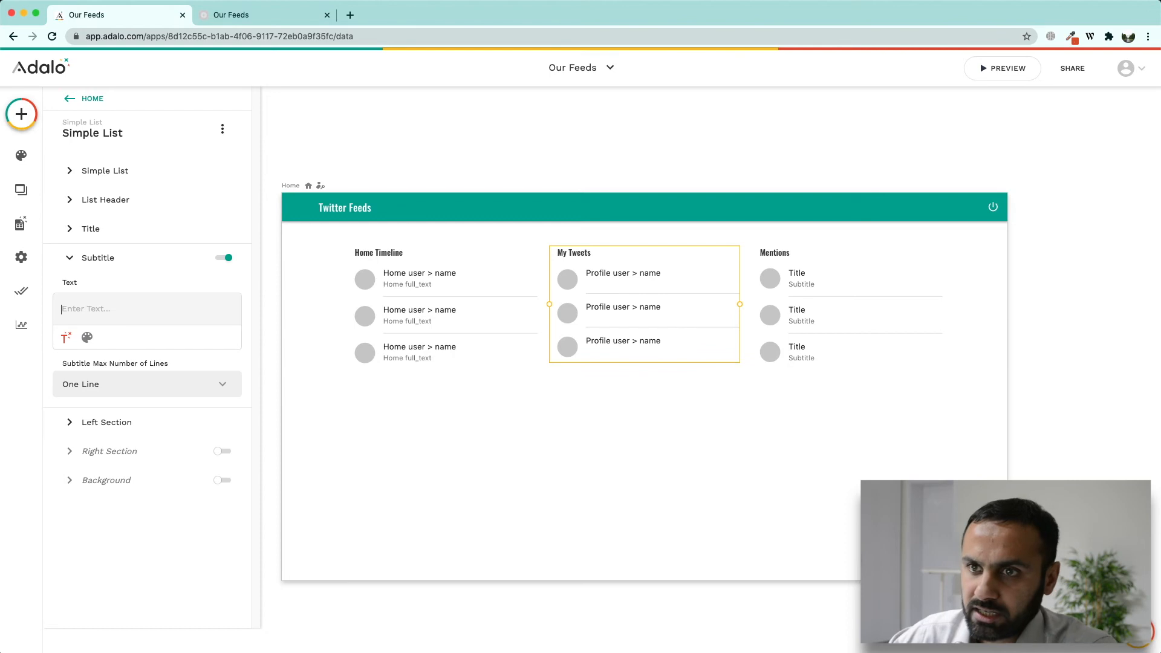
pyautogui.click(68, 337)
pyautogui.click(90, 467)
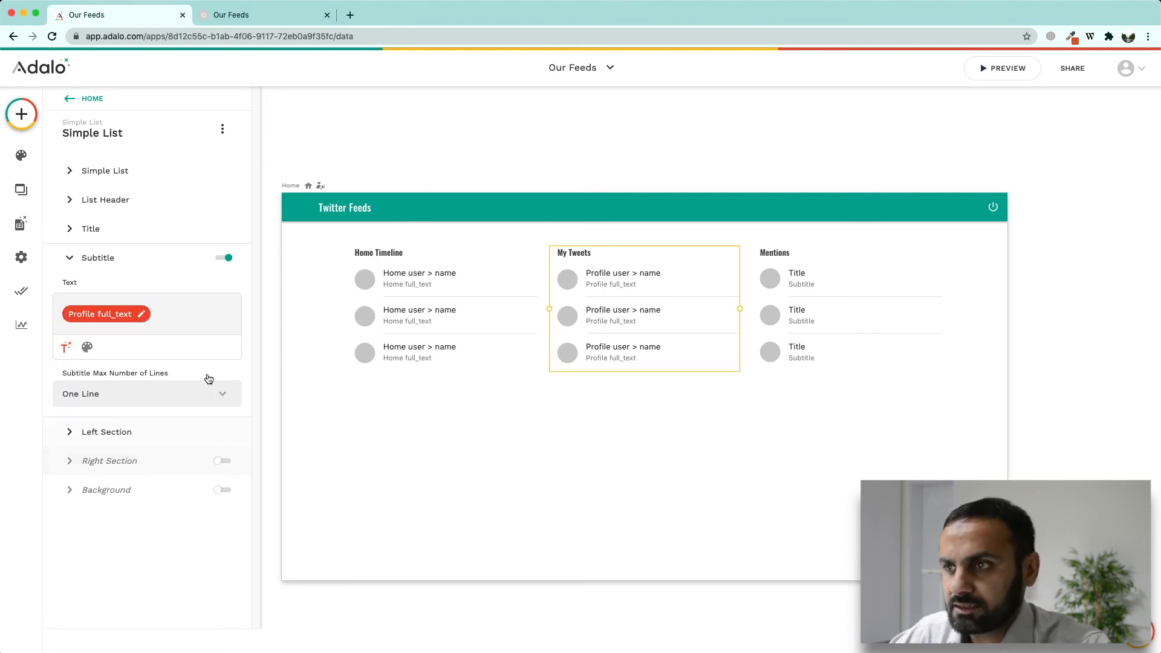
# Step: Set the left-section avatar image to URL with user > profile_image_url
pyautogui.click(143, 433)
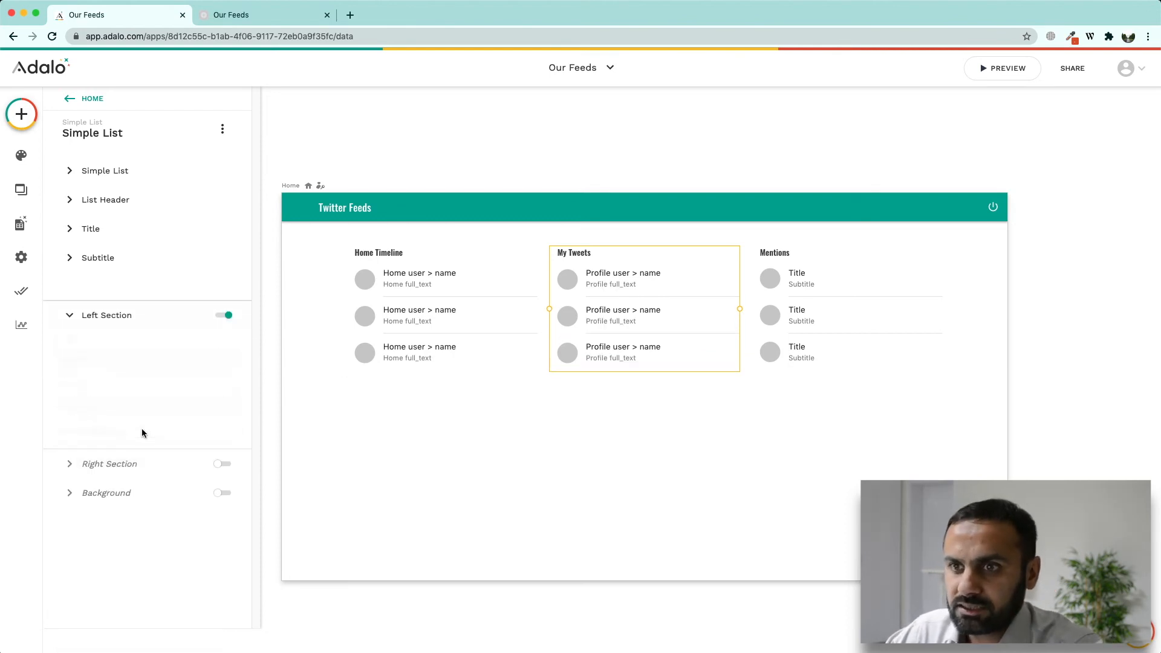
pyautogui.click(117, 380)
pyautogui.click(111, 347)
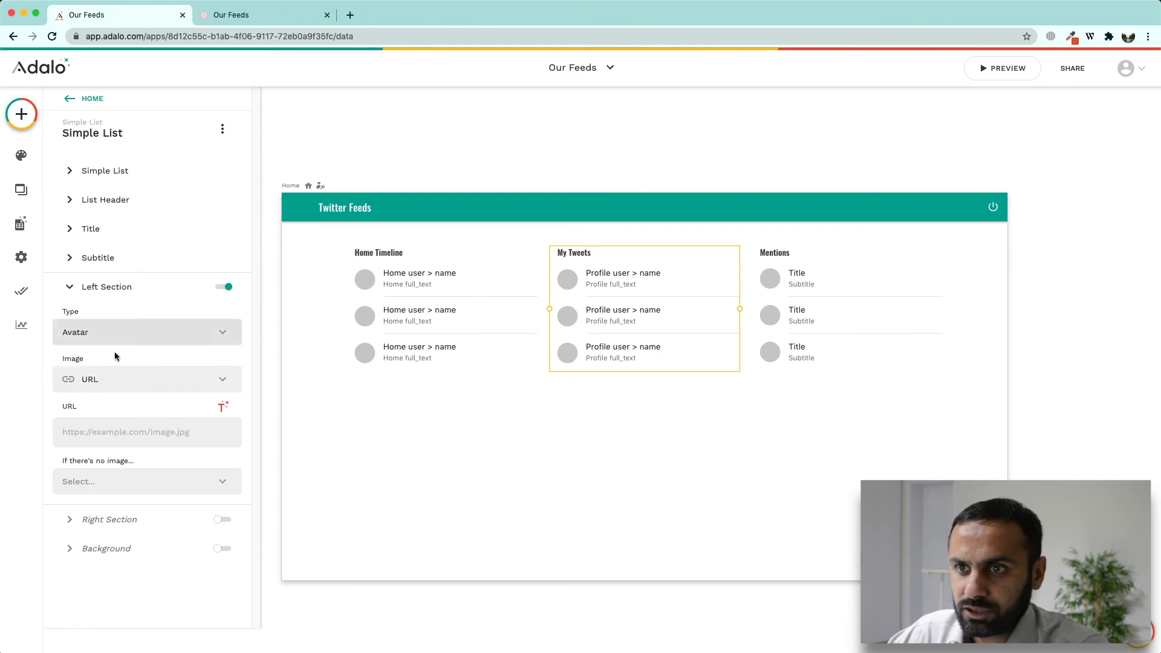
pyautogui.click(220, 412)
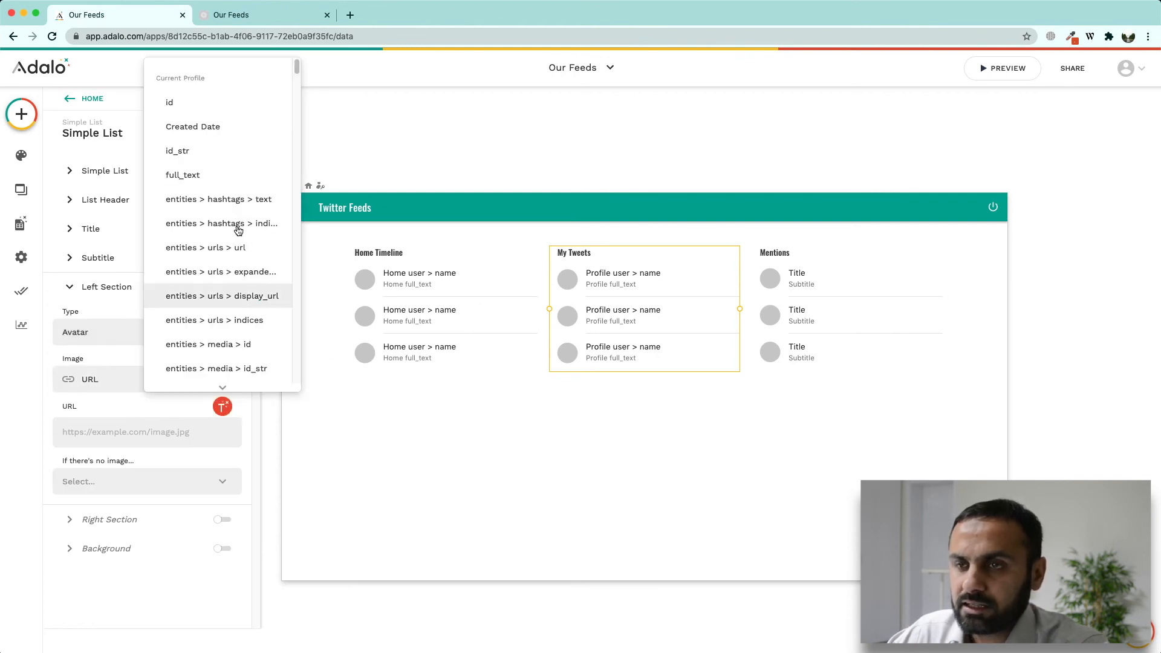
pyautogui.moveTo(298, 71); pyautogui.dragTo(300, 125)
pyautogui.click(243, 248)
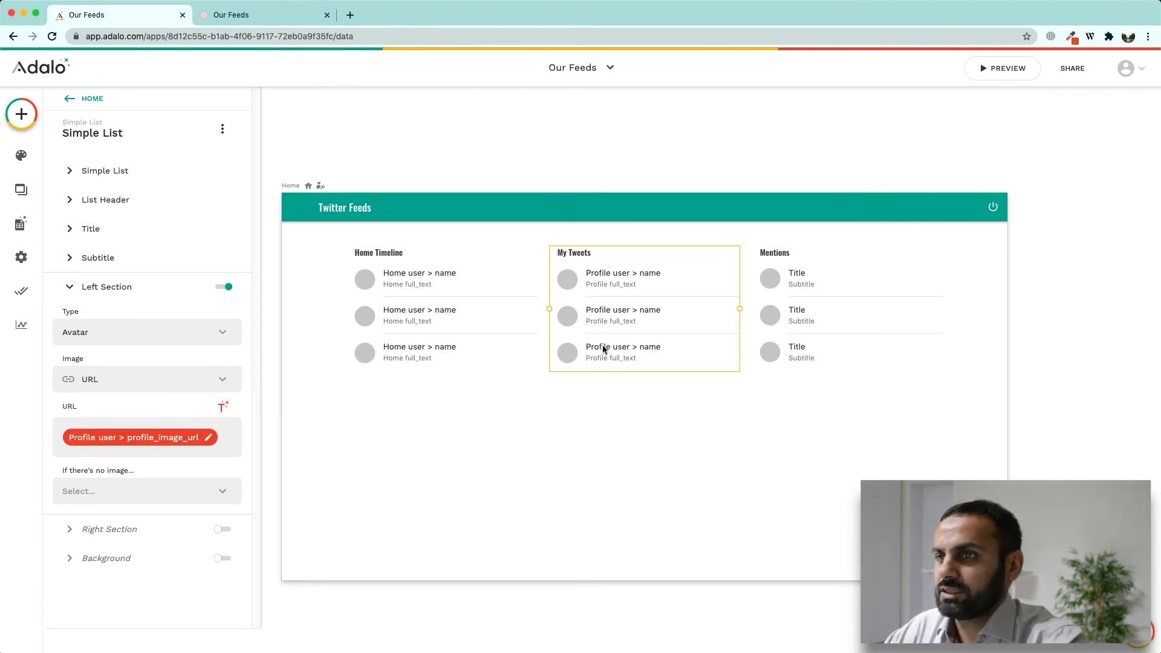
# Step: Make the Mentions list a list of the Mentions collection
pyautogui.click(791, 312)
pyautogui.click(182, 216)
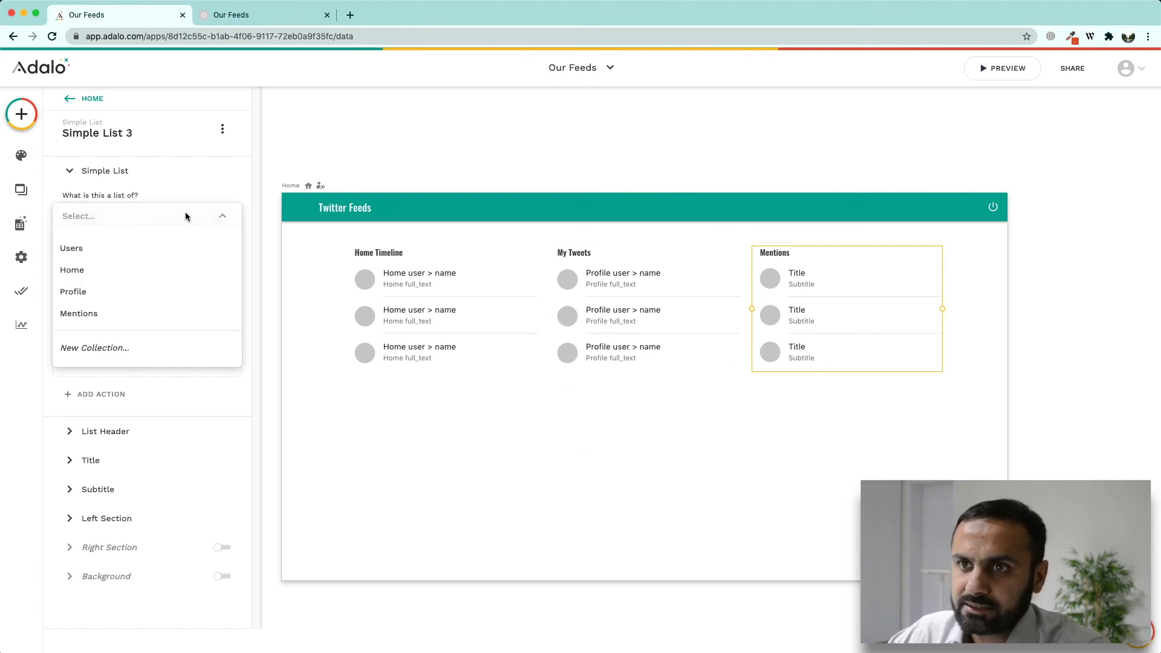
pyautogui.click(120, 311)
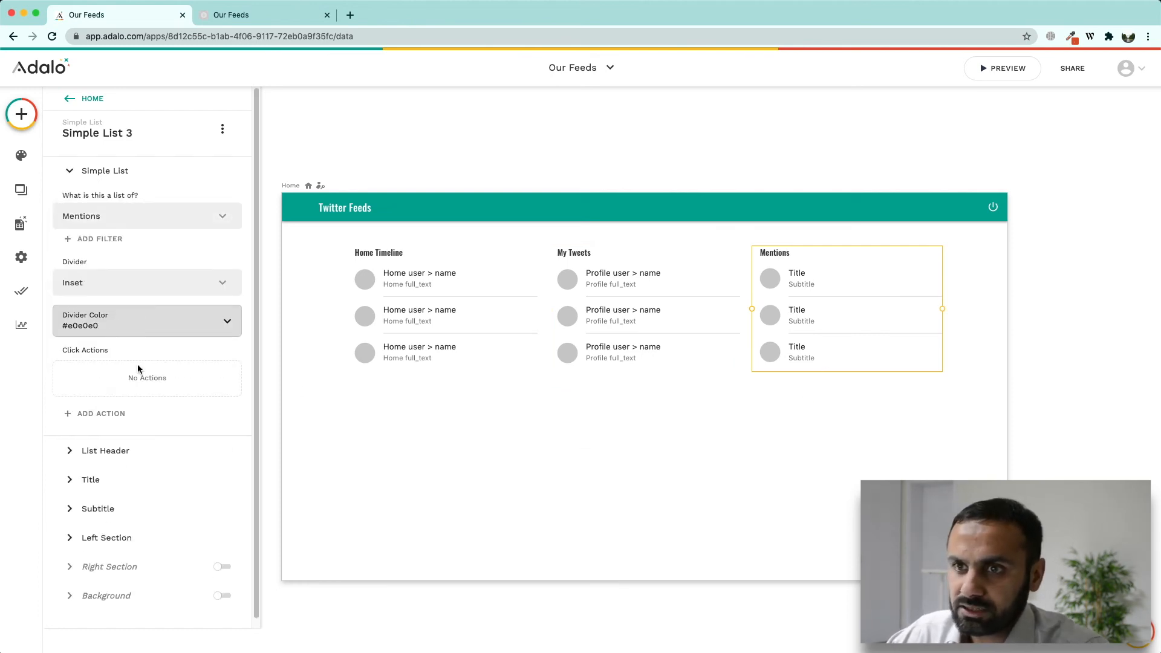
pyautogui.click(113, 415)
pyautogui.moveTo(160, 194)
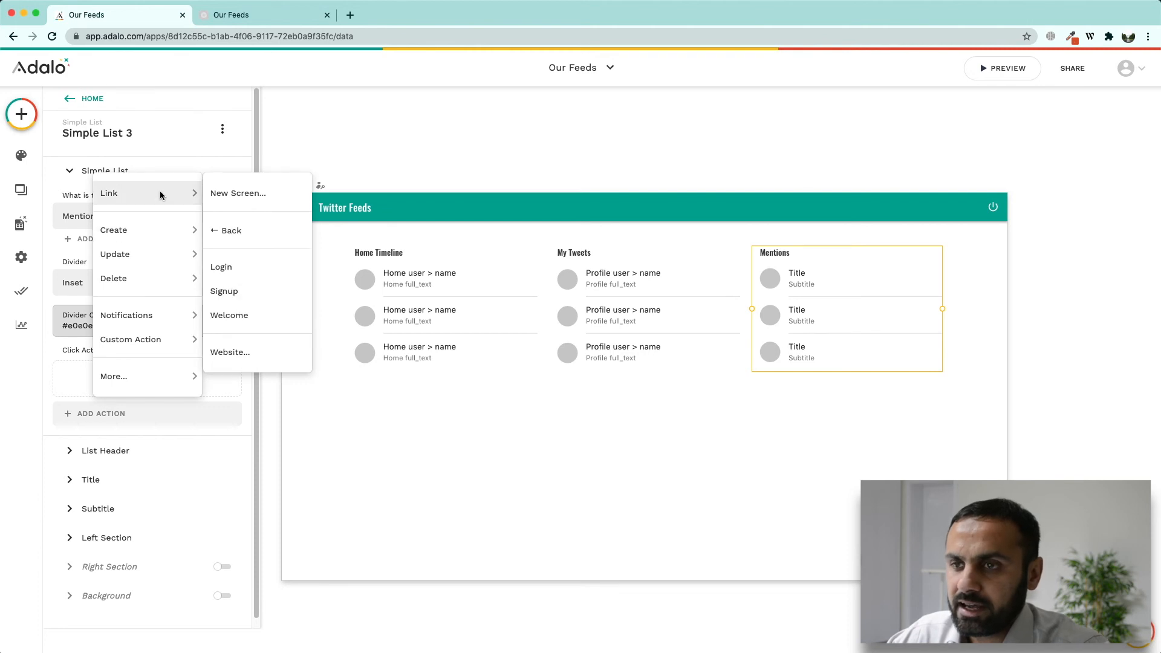
pyautogui.click(230, 353)
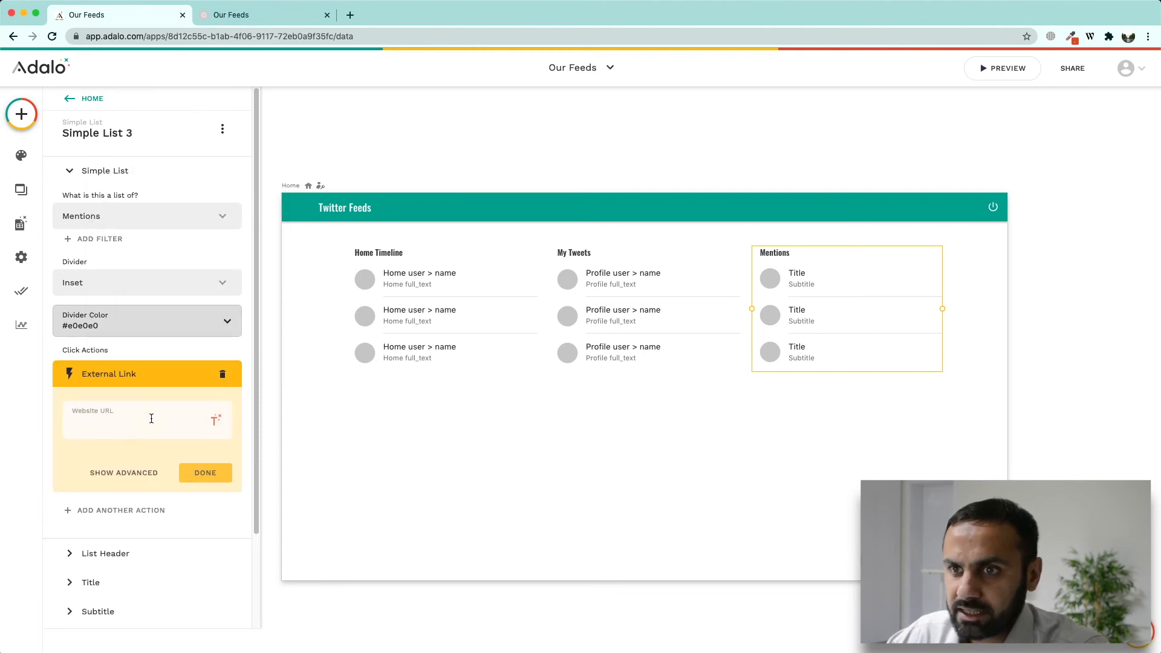
pyautogui.click(132, 427)
pyautogui.press('super+v')
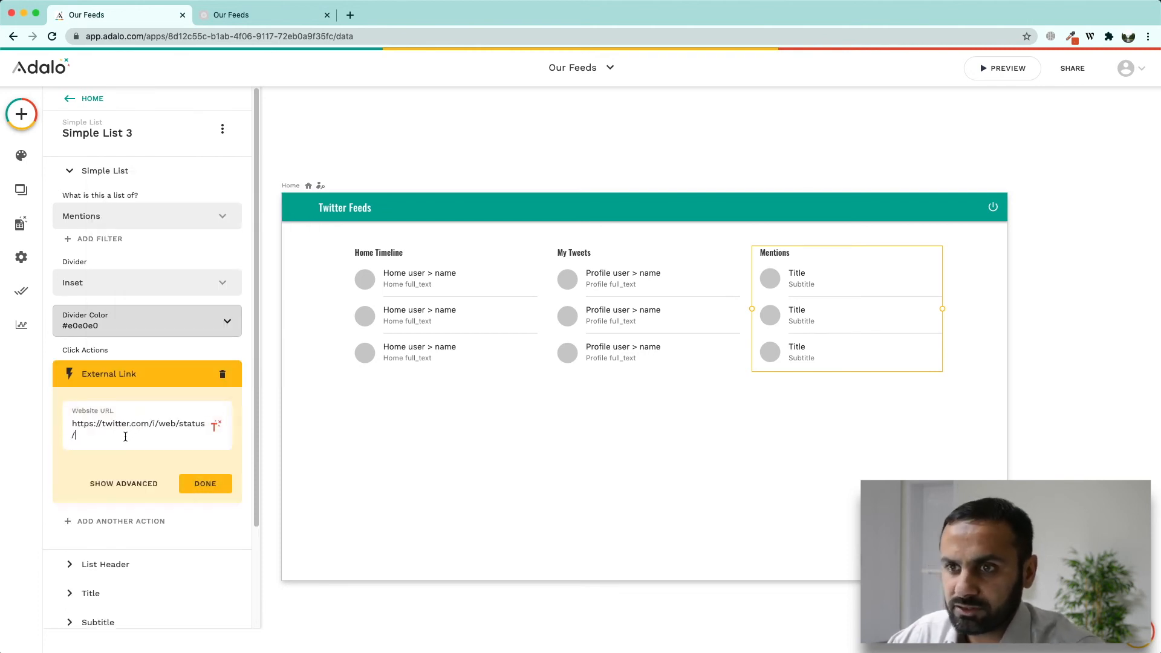
pyautogui.click(215, 427)
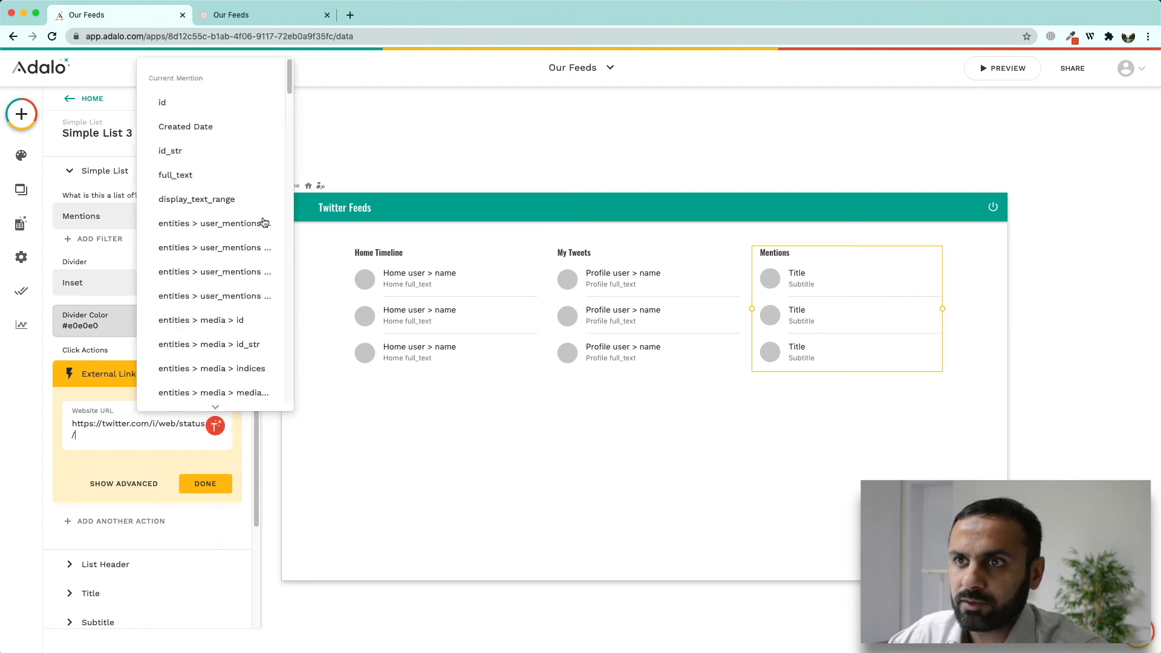
pyautogui.click(176, 152)
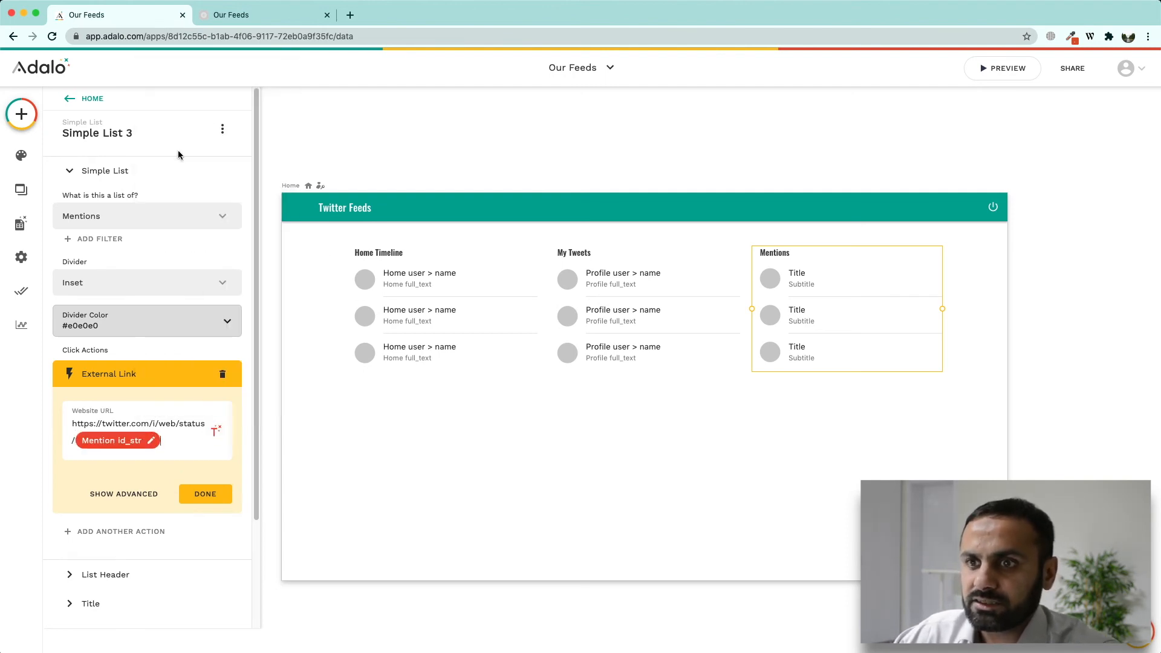
pyautogui.click(205, 493)
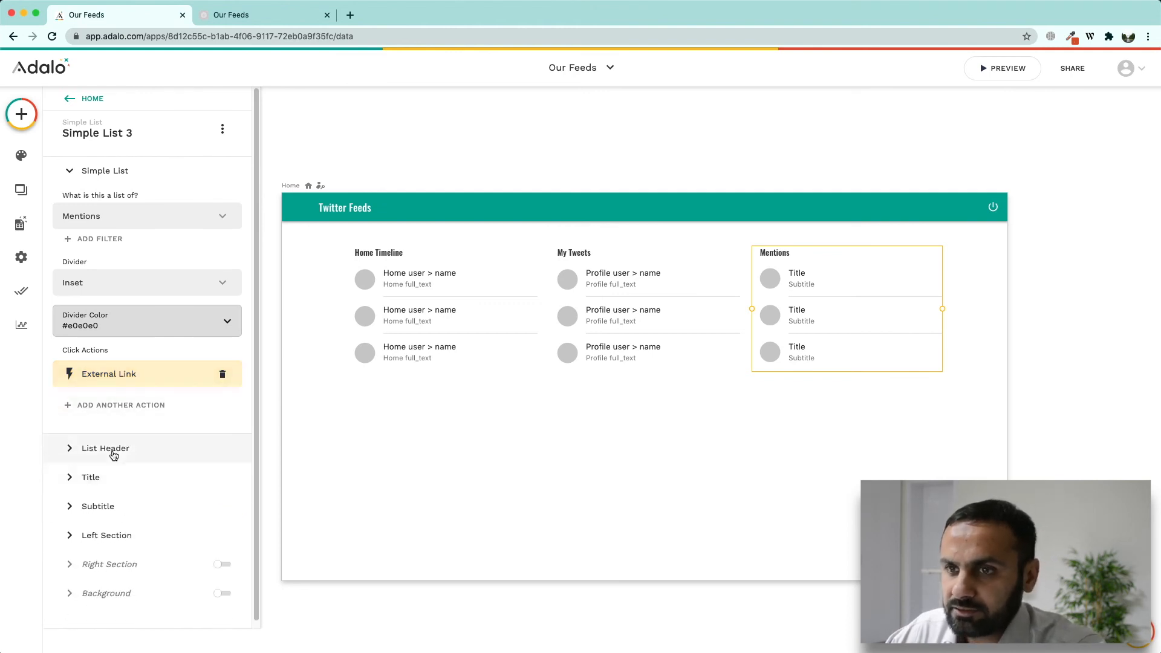
# Step: Set the Mentions row title to magic text user > name
pyautogui.click(102, 478)
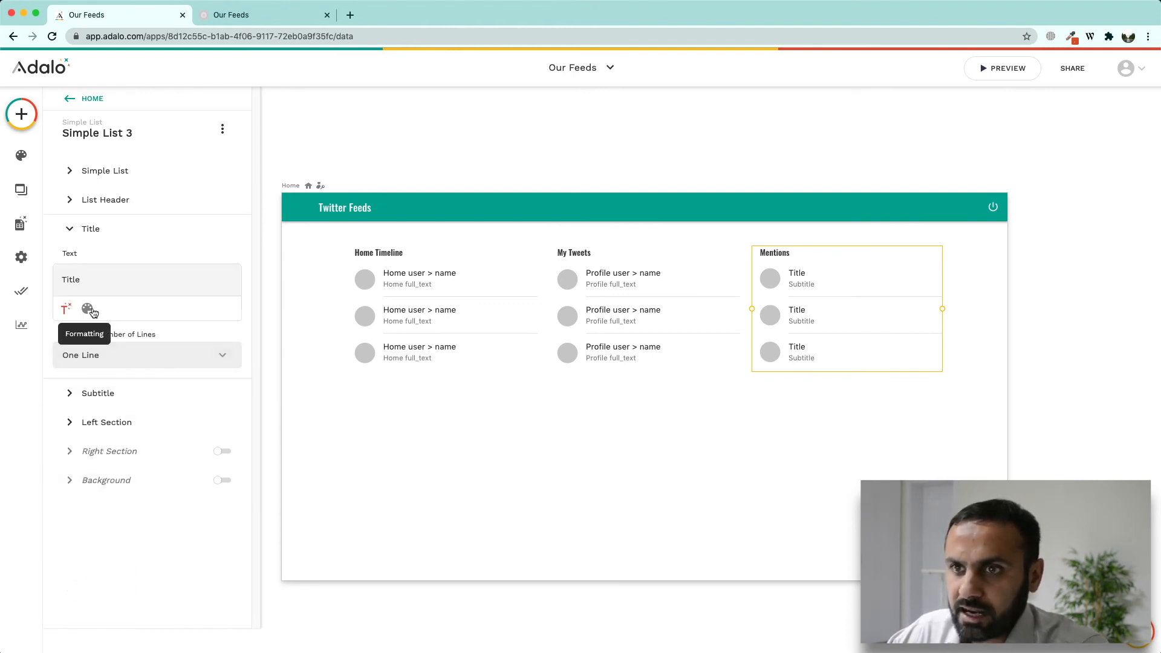
pyautogui.doubleClick(75, 284)
pyautogui.press('BackSpace')
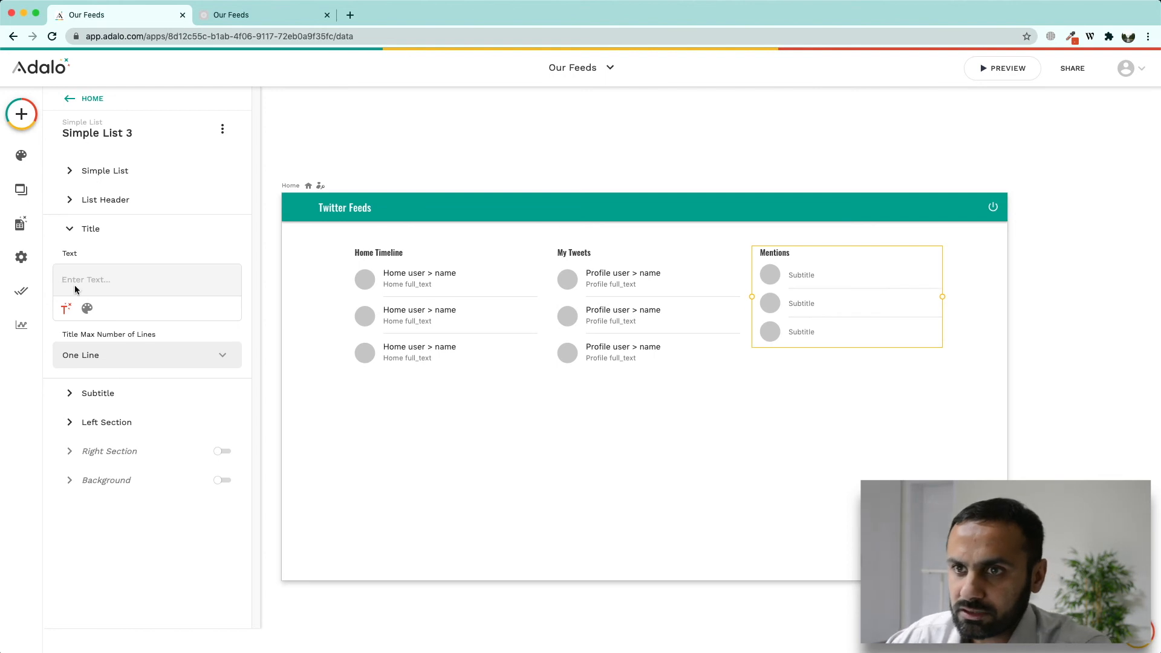
pyautogui.click(66, 308)
pyautogui.moveTo(206, 344); pyautogui.dragTo(212, 427)
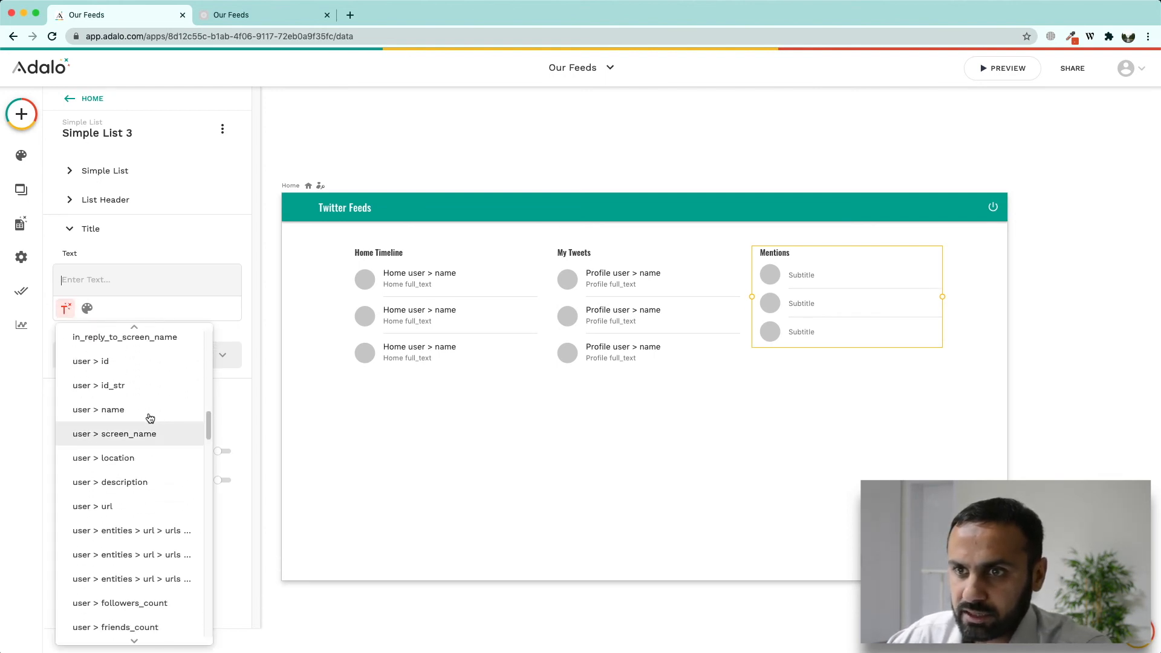
pyautogui.click(121, 410)
# Step: Set the Mentions row subtitle to full_text
pyautogui.click(91, 404)
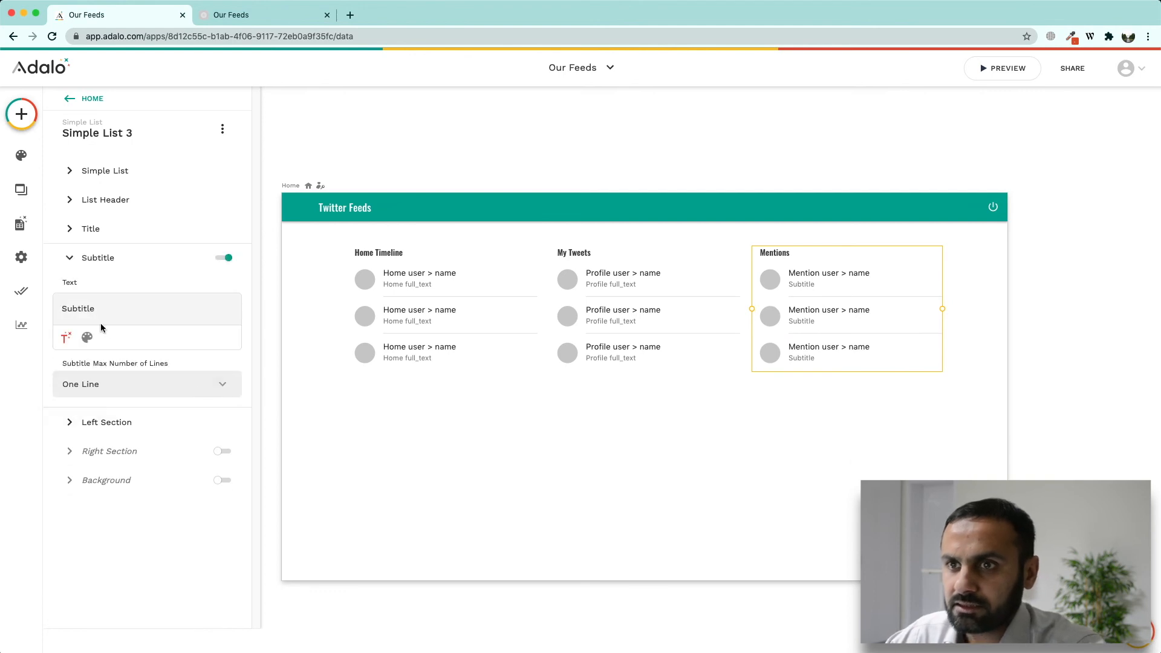
pyautogui.doubleClick(89, 307)
pyautogui.press('BackSpace')
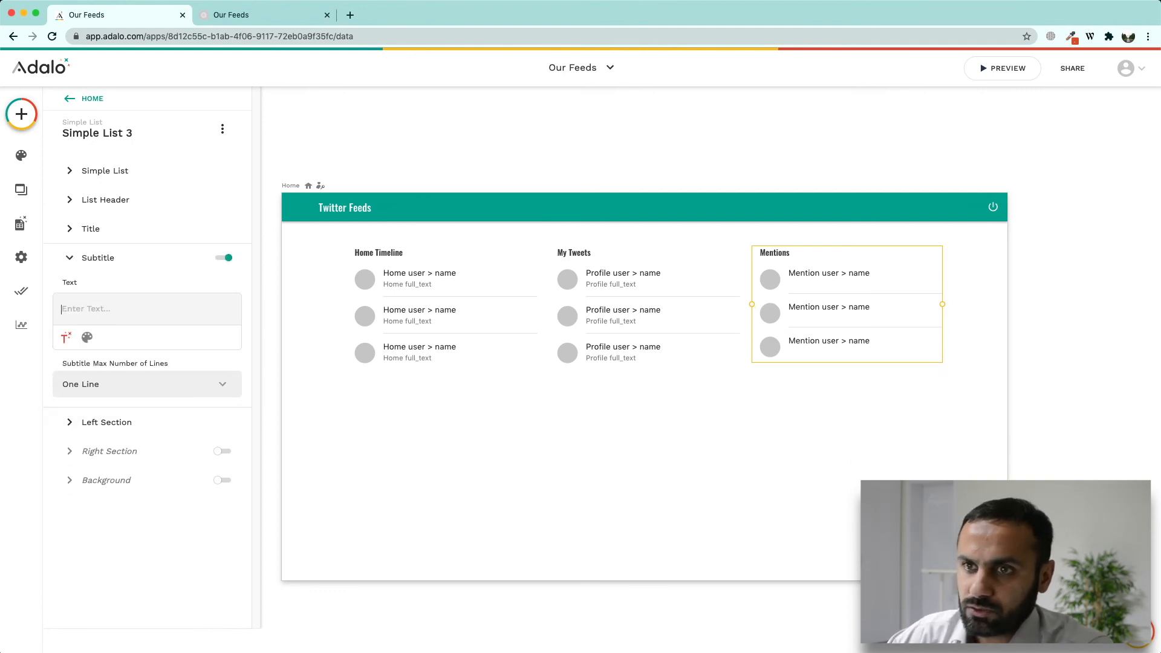
pyautogui.click(68, 338)
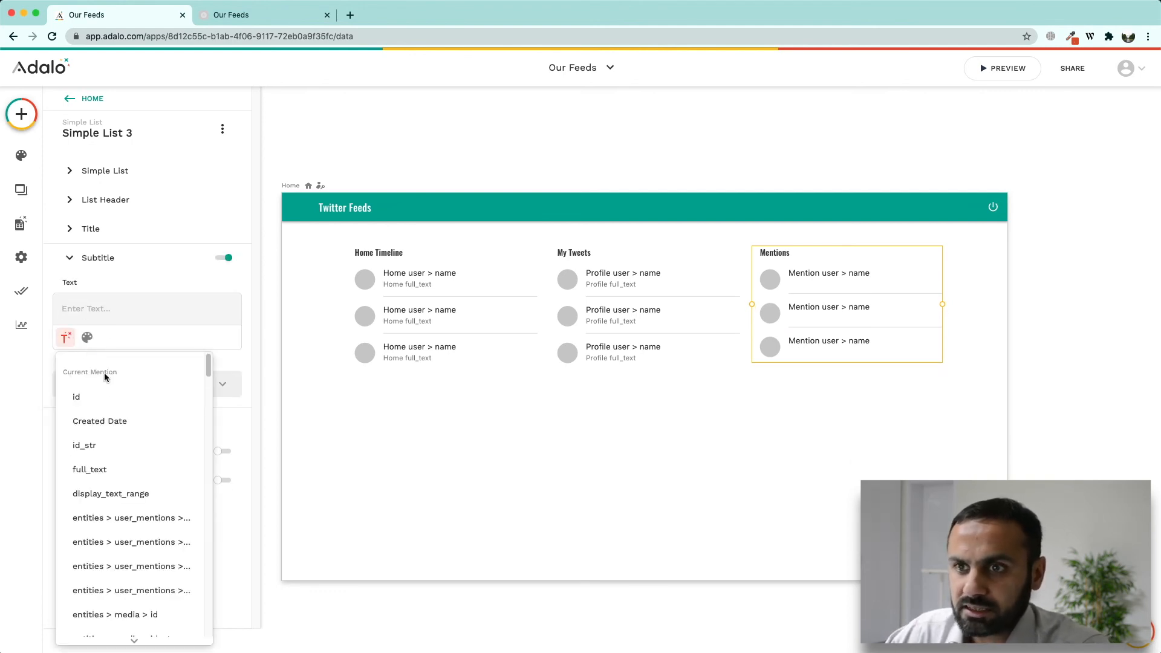
pyautogui.click(89, 470)
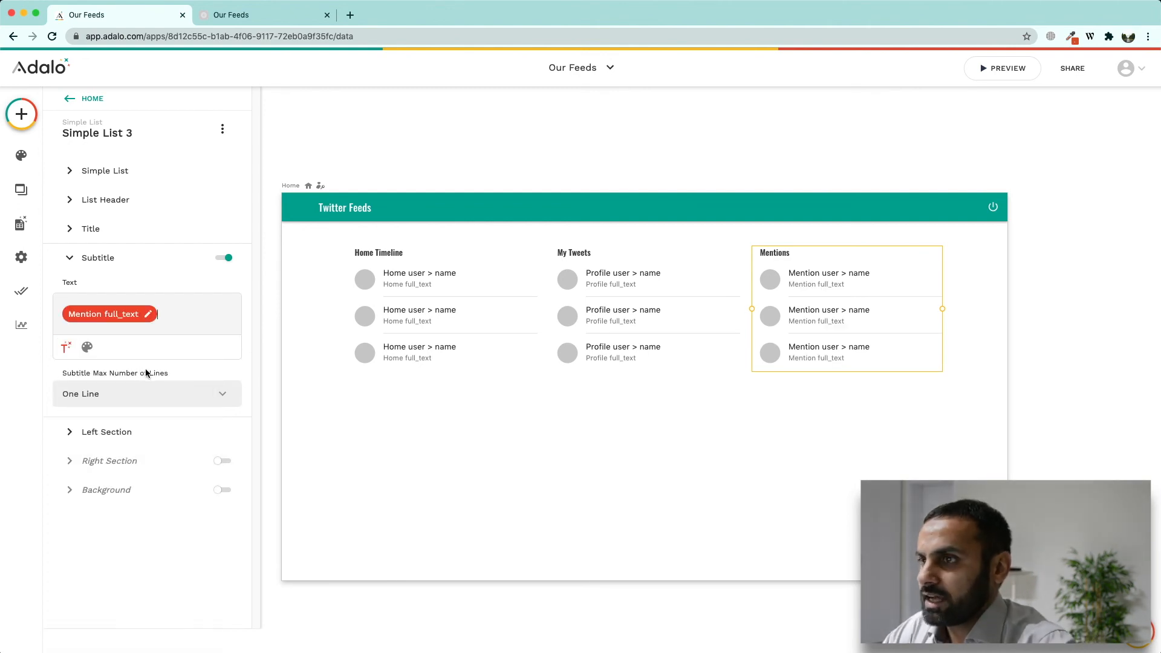
# Step: Set the avatar image to URL with user > profile_image_url, then deselect the list
pyautogui.click(145, 432)
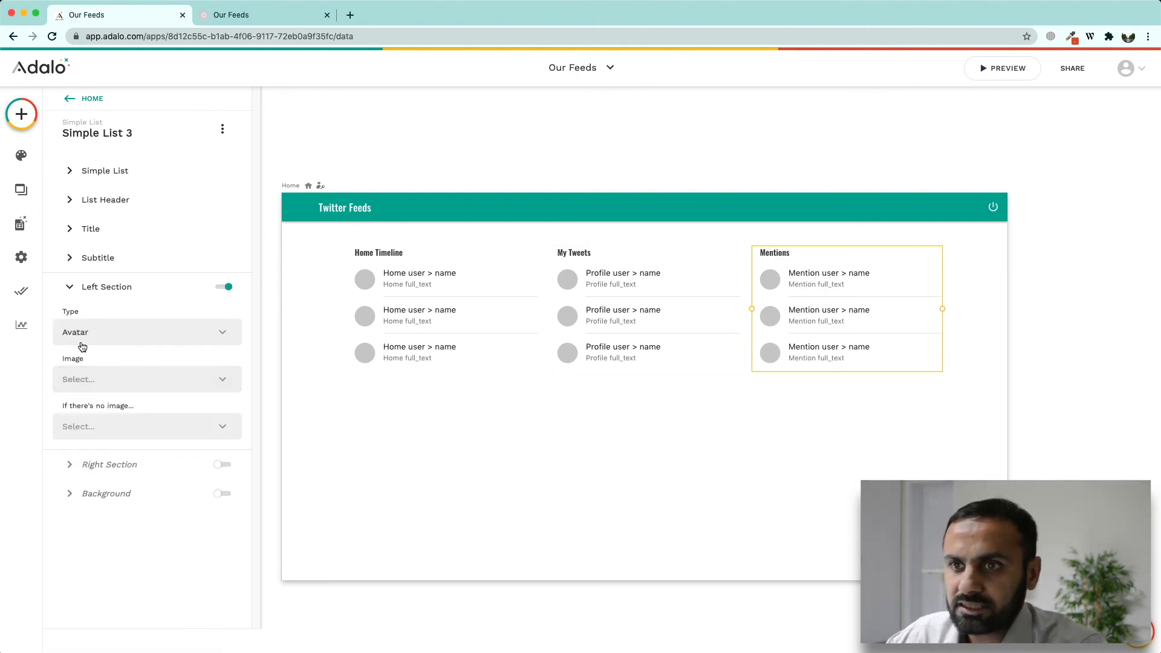
pyautogui.click(131, 381)
pyautogui.click(98, 350)
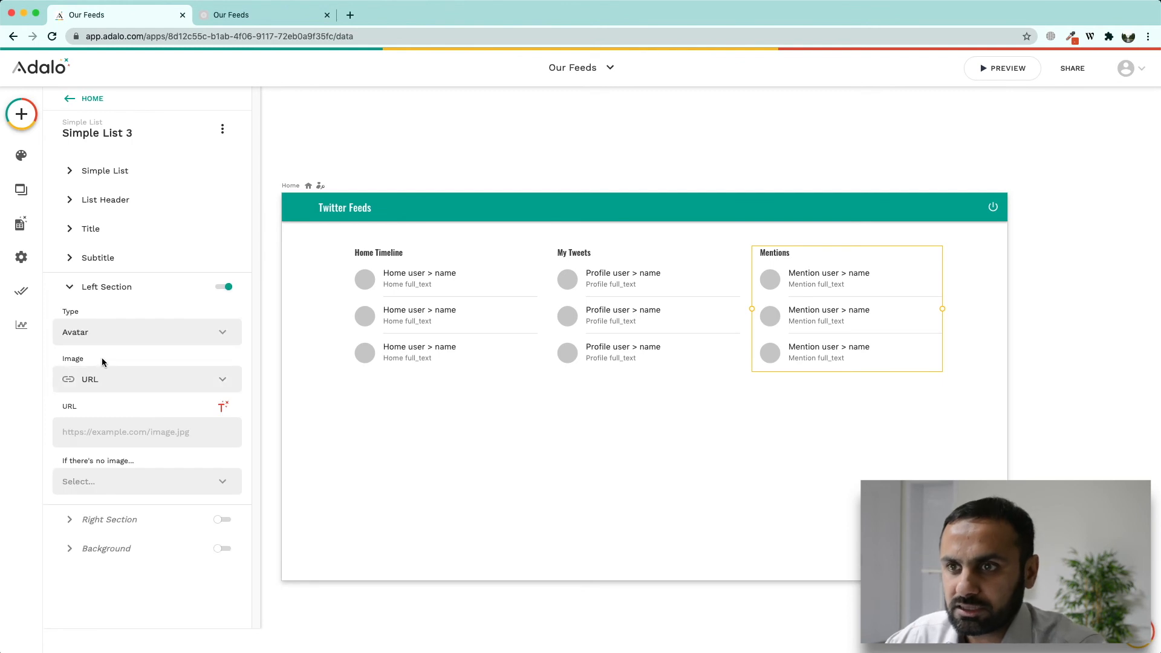
pyautogui.click(223, 408)
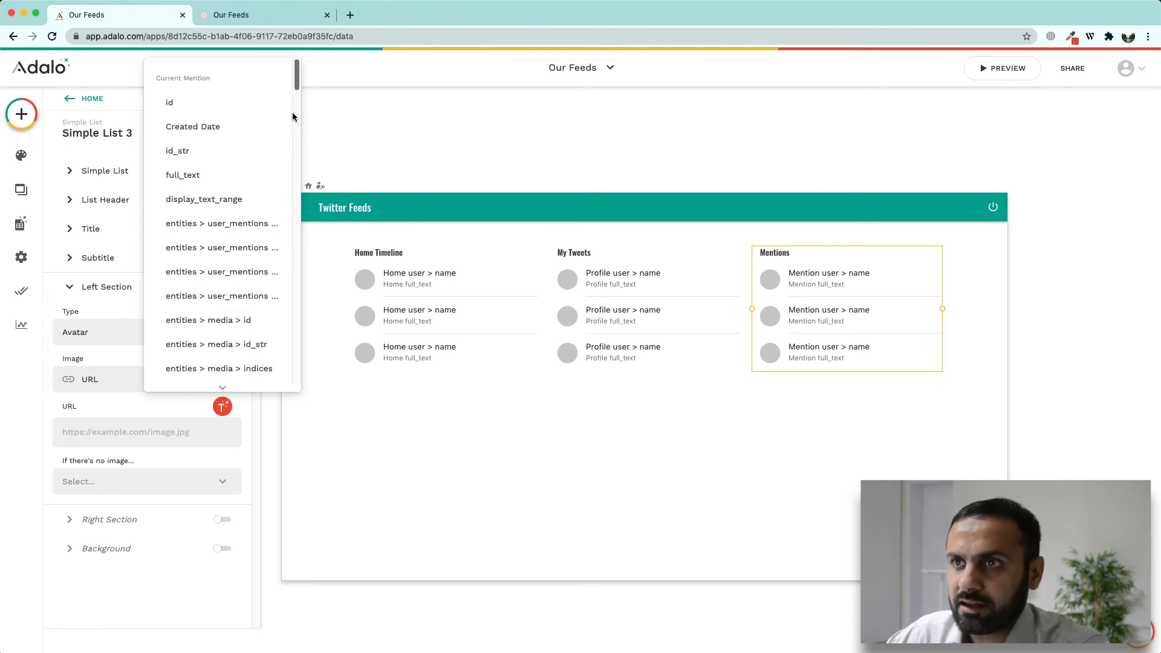
pyautogui.moveTo(294, 108); pyautogui.dragTo(280, 199)
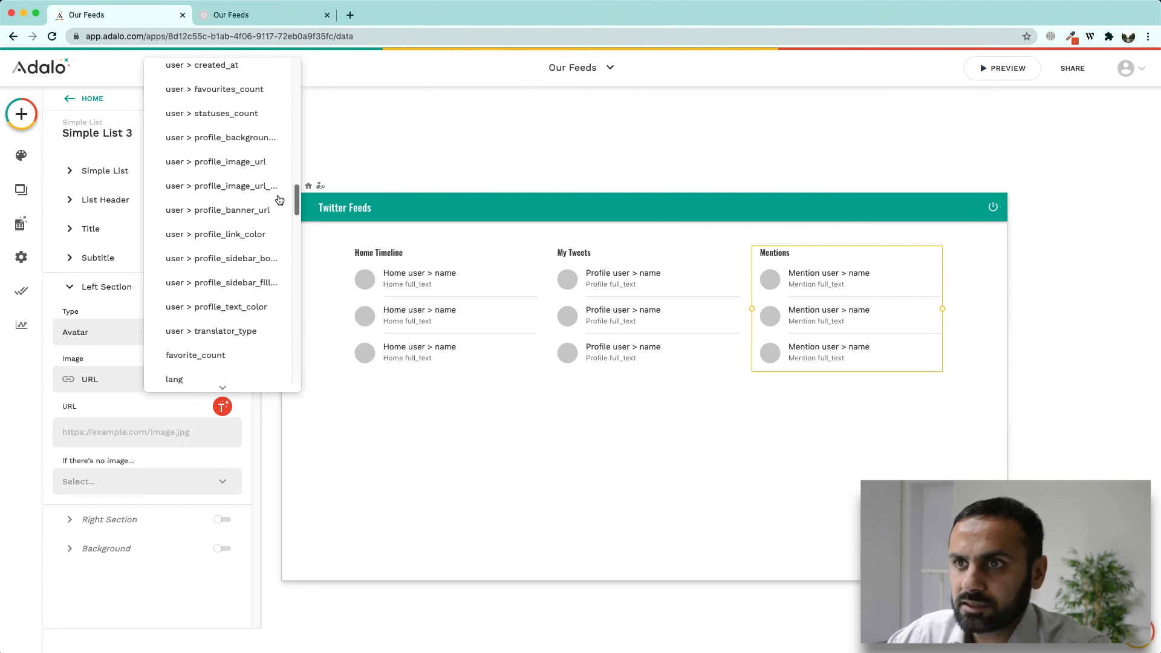
pyautogui.click(257, 166)
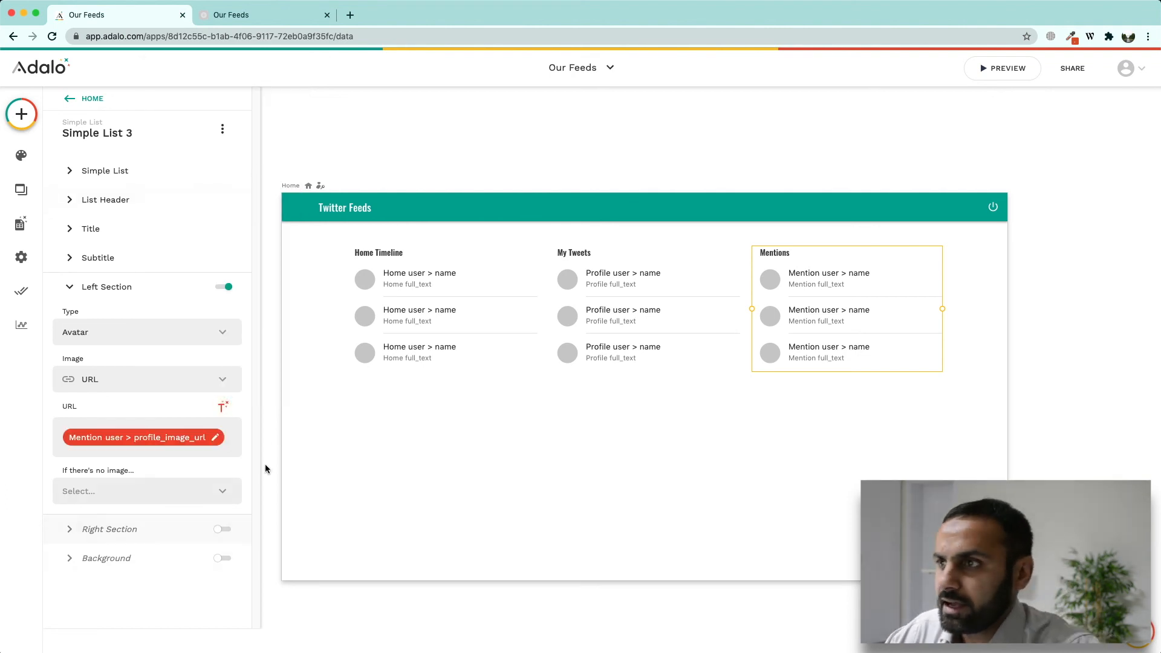
pyautogui.click(644, 436)
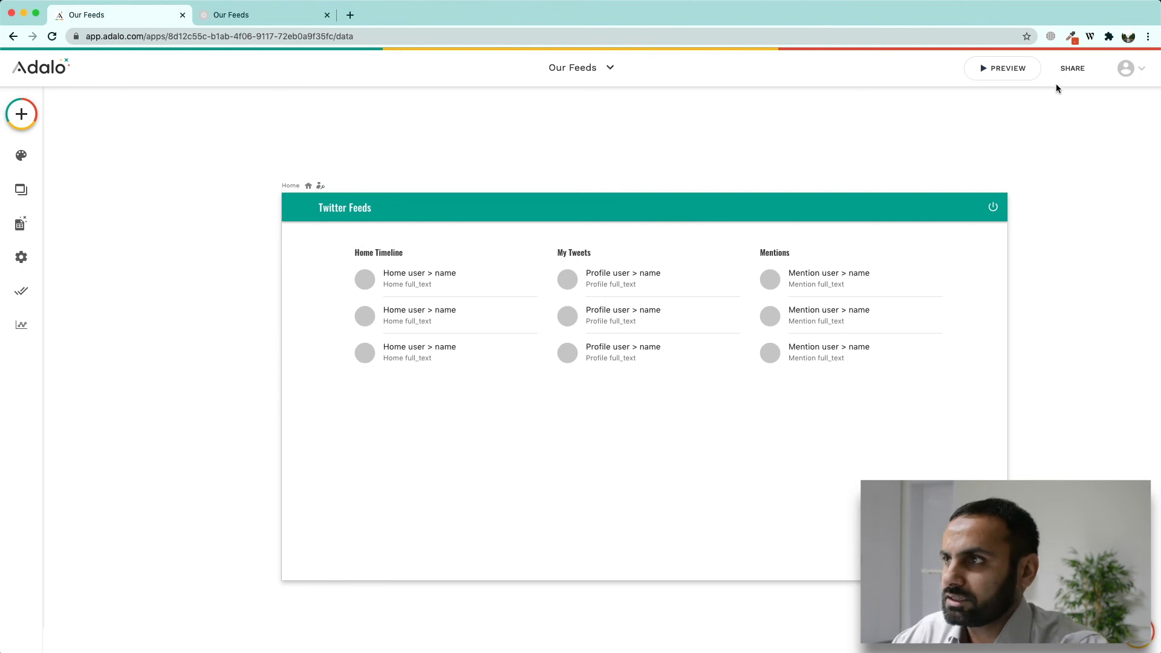
# Step: Reload the live feeds preview to load real tweets, then select the My Tweets list in the editor
pyautogui.click(254, 15)
pyautogui.click(50, 37)
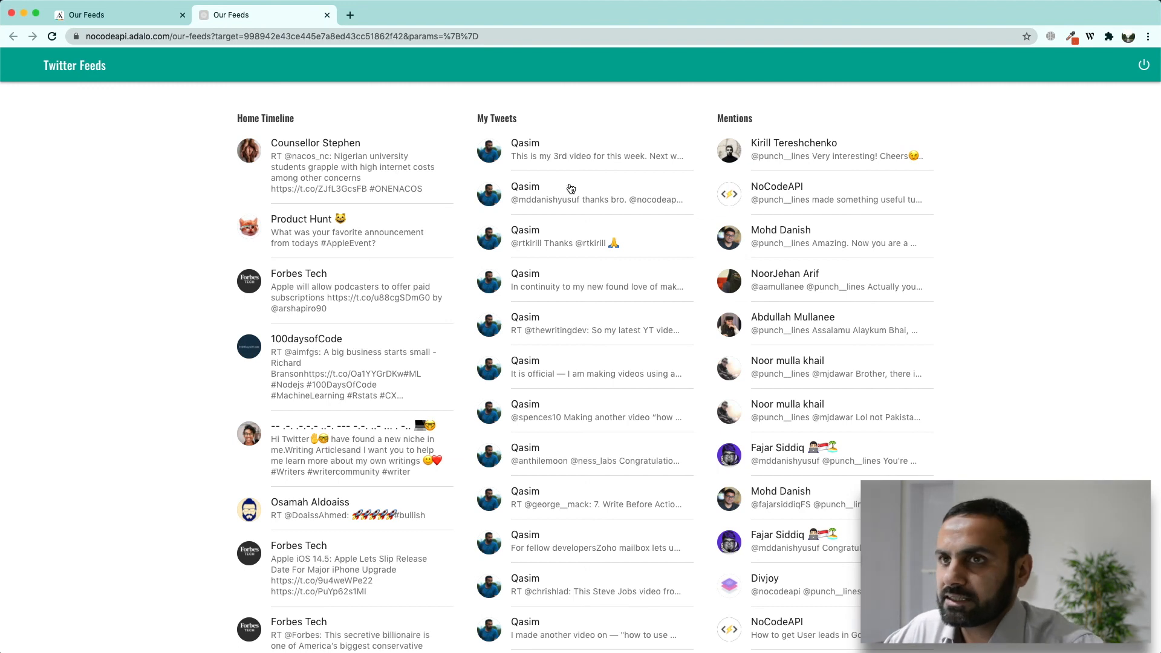
pyautogui.click(109, 17)
pyautogui.click(573, 305)
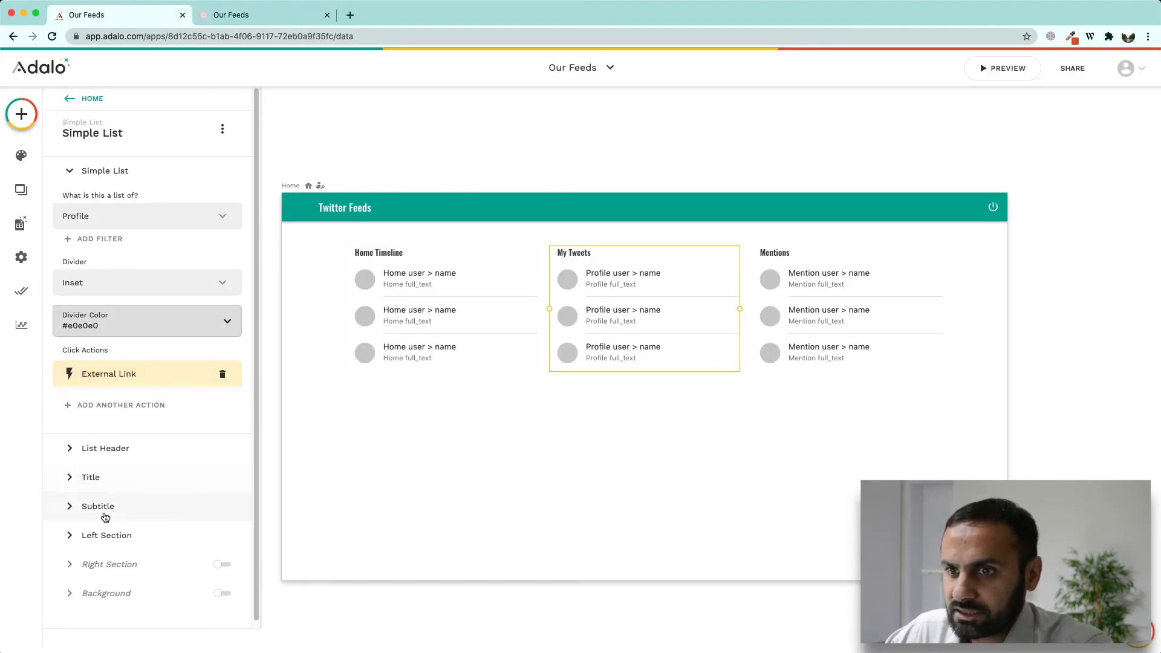
# Step: Set Subtitle Max Number of Lines to No Max for both the My Tweets and Mentions lists
pyautogui.click(97, 506)
pyautogui.click(100, 396)
pyautogui.click(94, 366)
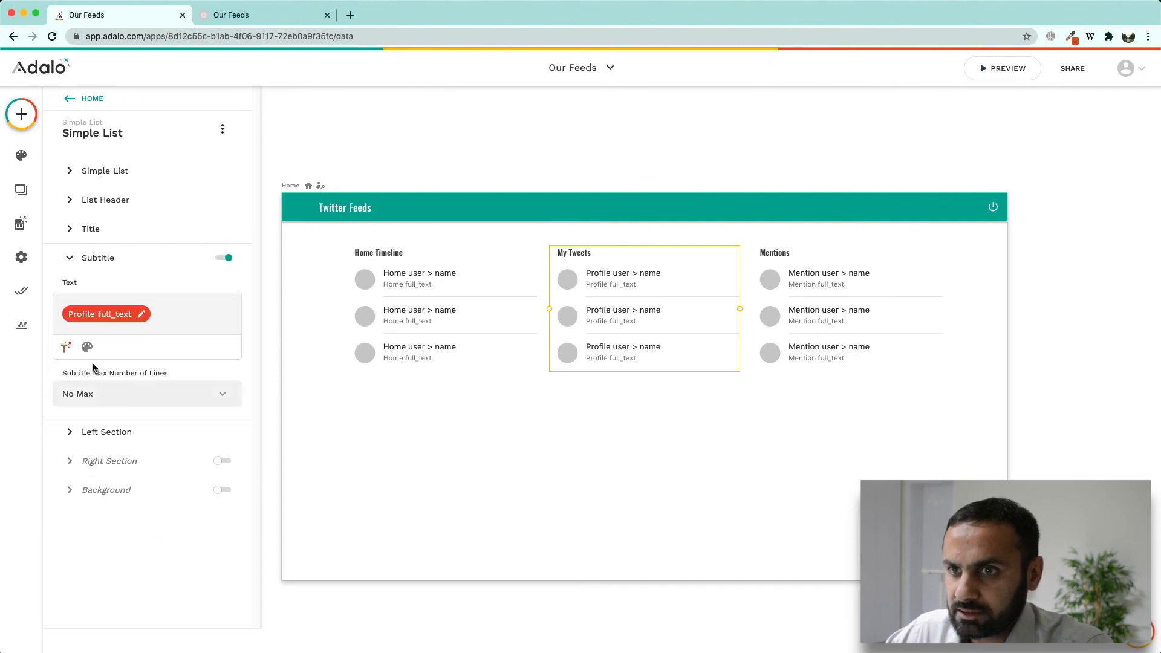
pyautogui.click(806, 318)
pyautogui.click(165, 507)
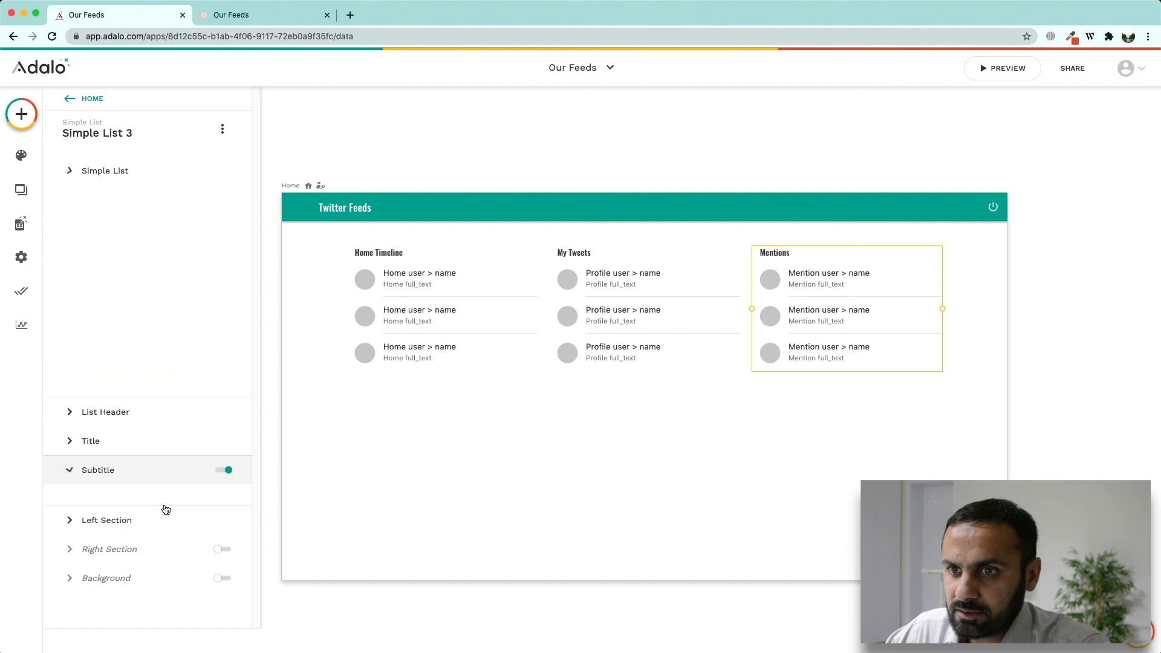
pyautogui.click(113, 393)
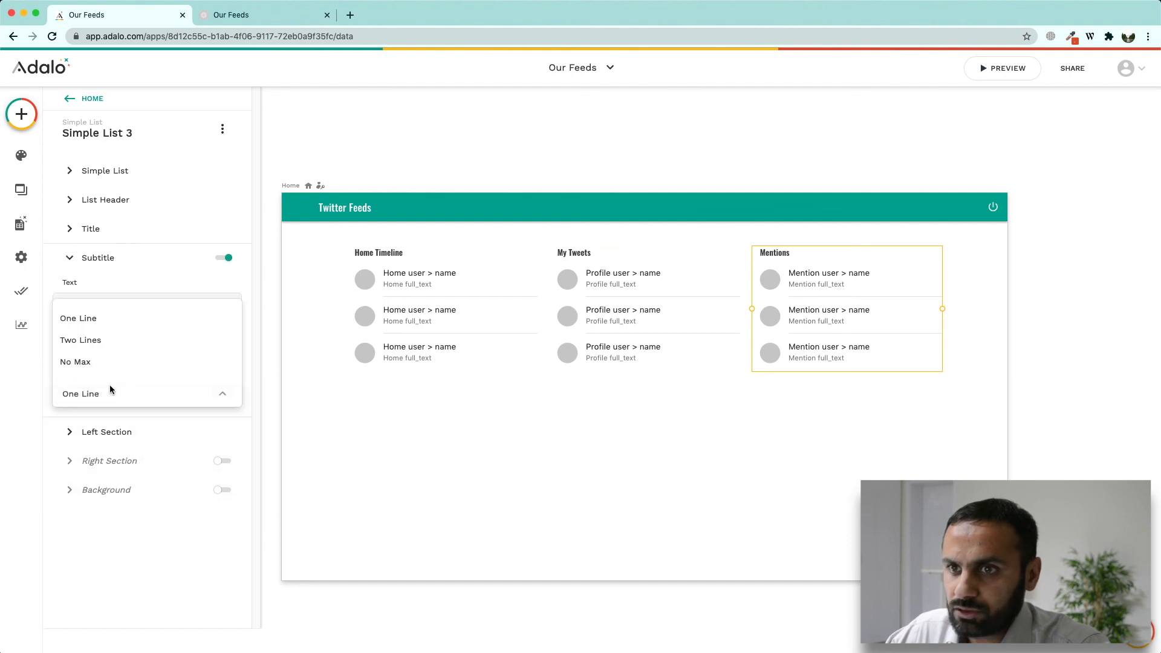
pyautogui.click(75, 361)
pyautogui.click(281, 17)
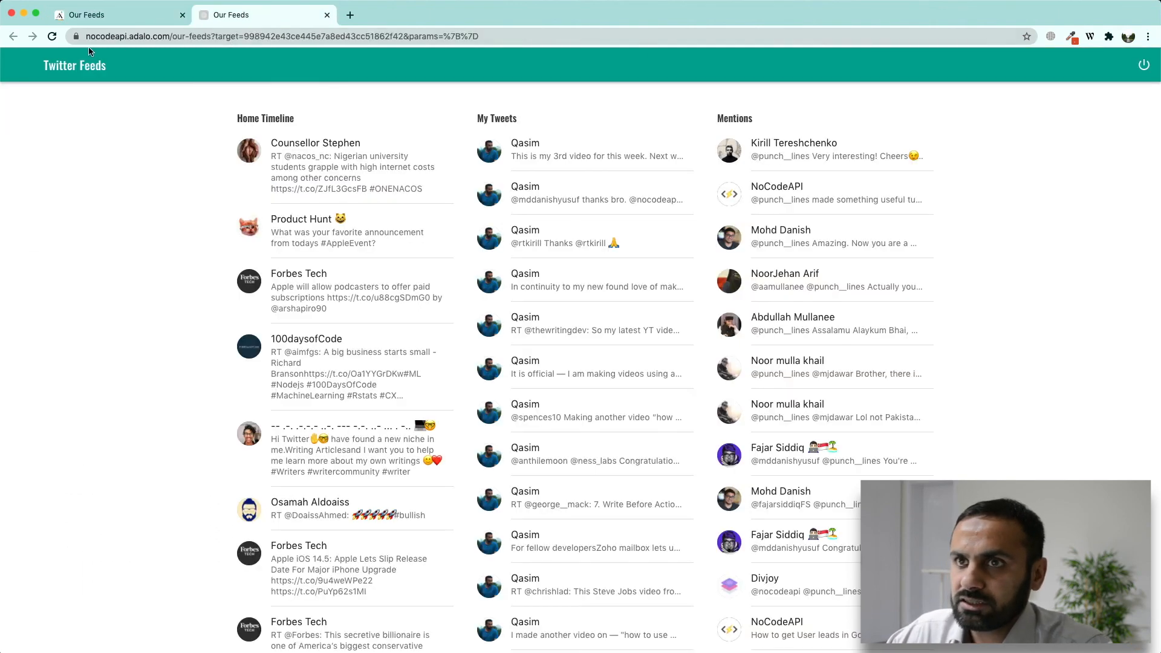
# Step: Reload the preview to check full-length tweets, then open a My Tweets item's Twitter status page
pyautogui.click(52, 37)
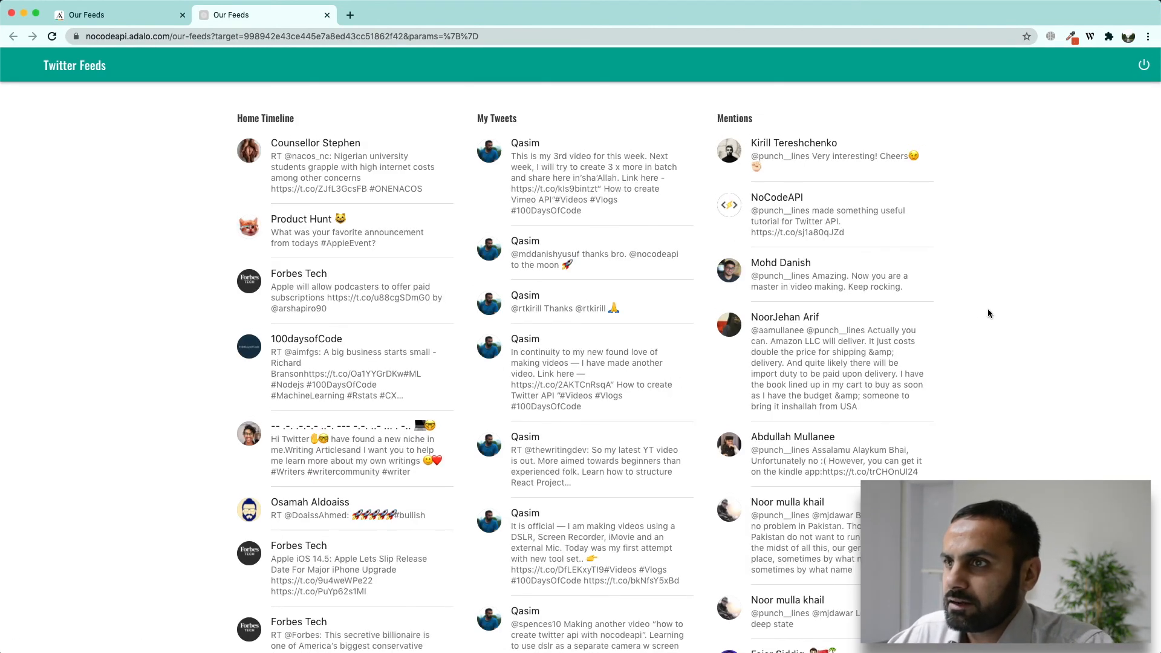
pyautogui.scroll(-3, 563, 394)
pyautogui.scroll(3, 648, 412)
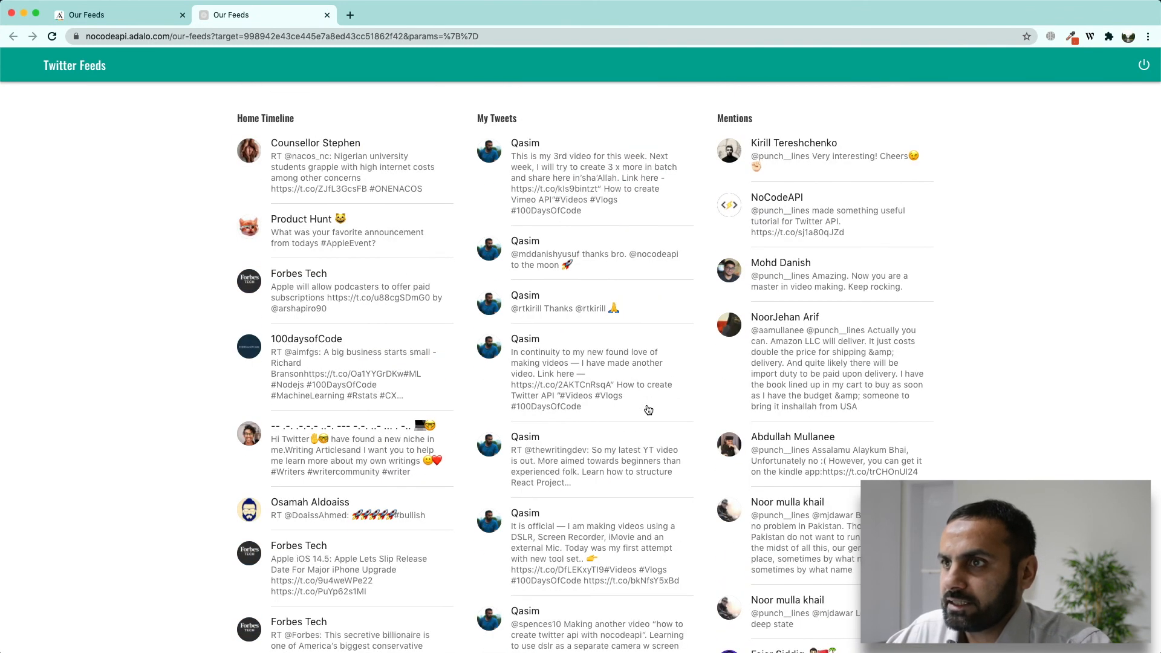
pyautogui.click(588, 177)
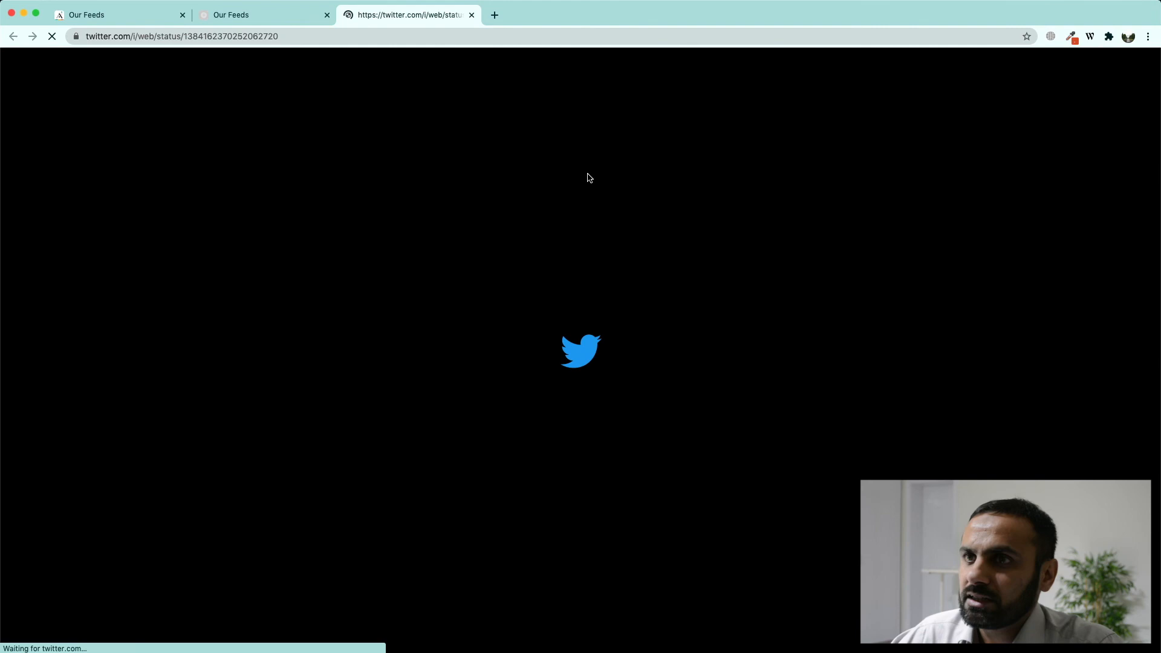